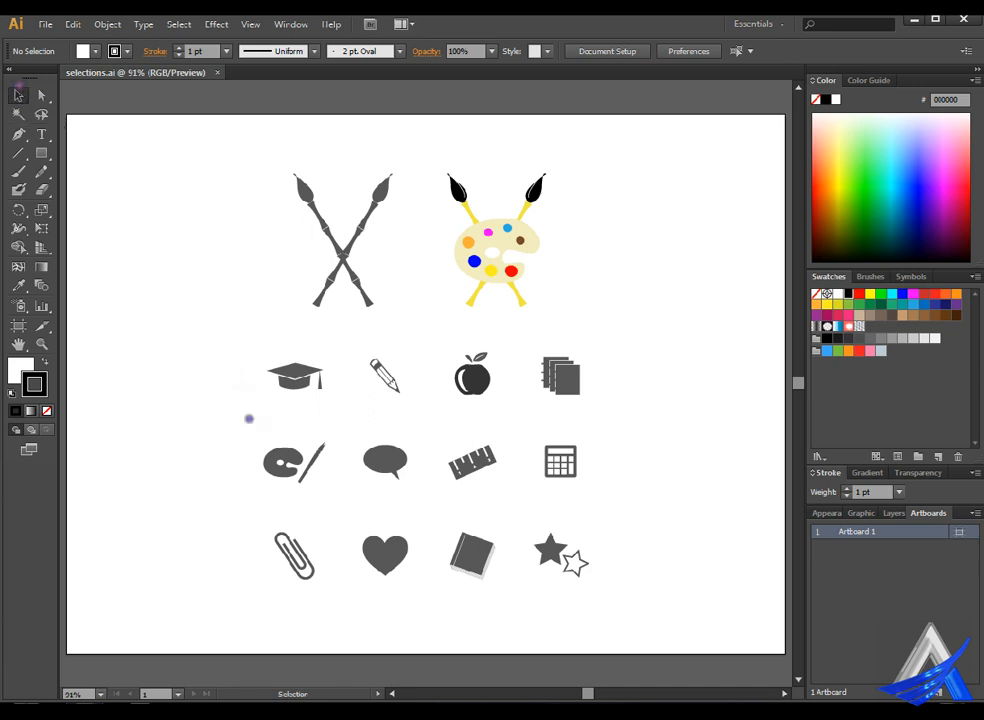
- Select the whole small palette-and-brush icon with a marquee using the Selection tool, and clear the selection
{"action": "mouse_move", "coordinate": [254, 422]}
{"action": "left_mouse_down"}
{"action": "mouse_move", "coordinate": [268, 472]}
{"action": "mouse_move", "coordinate": [361, 502]}
{"action": "left_mouse_up"}
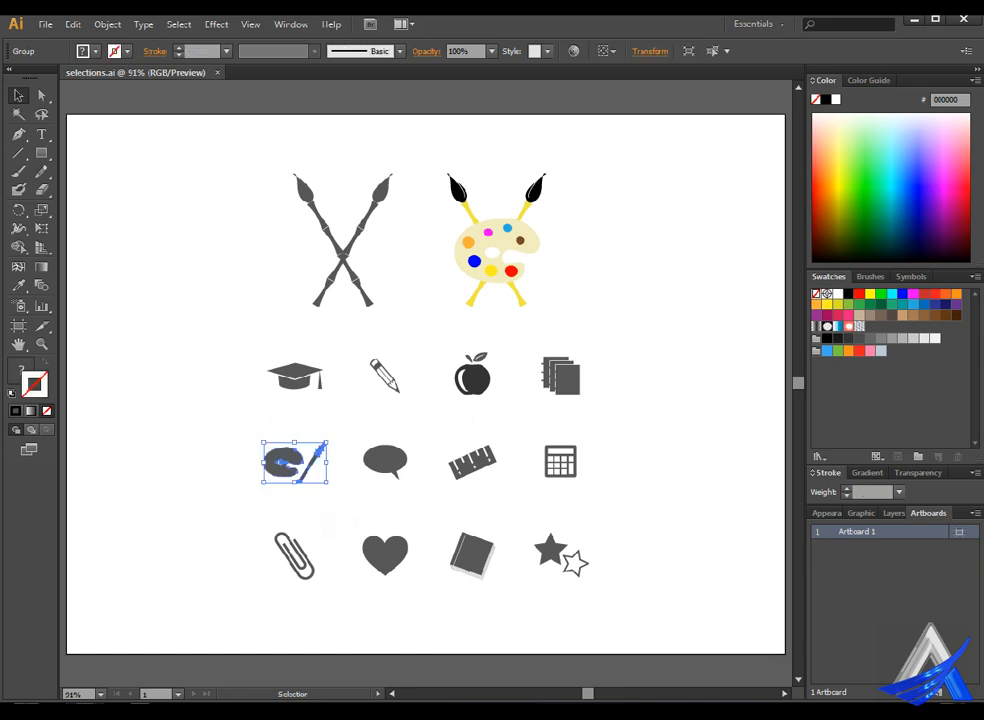
{"action": "left_click", "coordinate": [167, 407]}
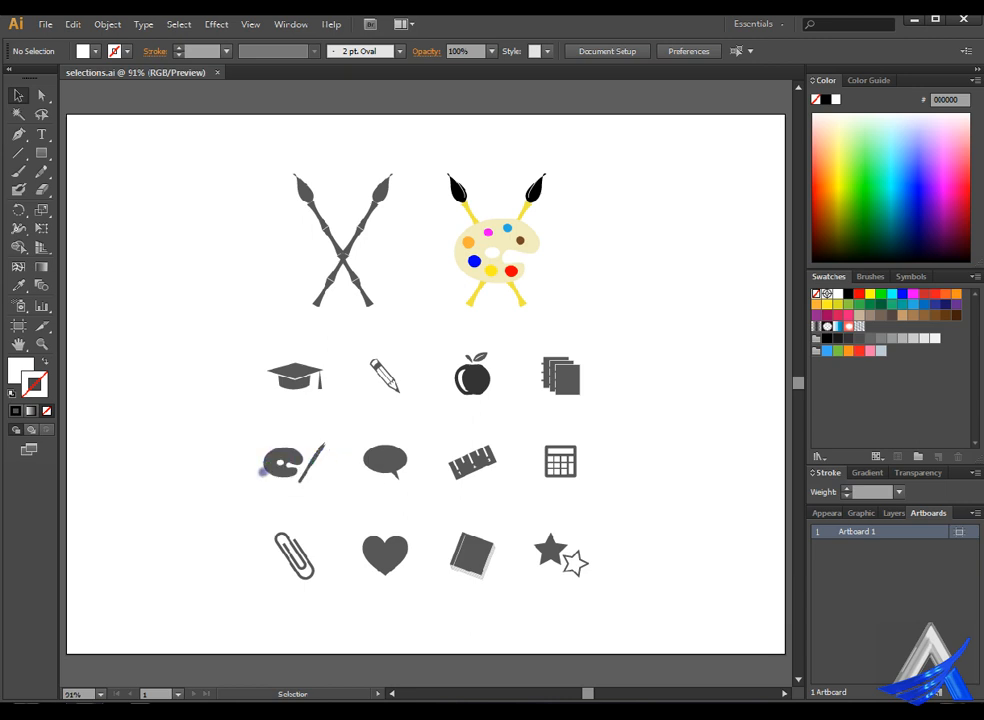
- Use the Lasso tool to select only the palette of the small palette-and-brush icon, followed by only its brush
{"action": "left_click", "coordinate": [42, 110]}
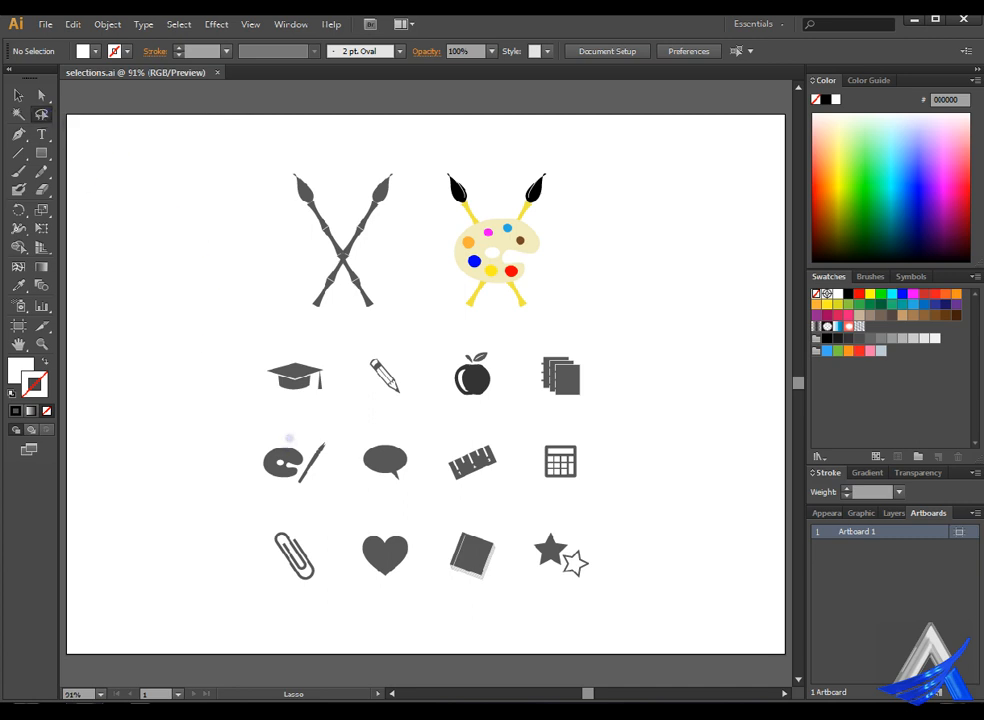
{"action": "mouse_move", "coordinate": [289, 438]}
{"action": "left_mouse_down"}
{"action": "mouse_move", "coordinate": [237, 456]}
{"action": "mouse_move", "coordinate": [240, 496]}
{"action": "mouse_move", "coordinate": [281, 507]}
{"action": "mouse_move", "coordinate": [306, 488]}
{"action": "mouse_move", "coordinate": [320, 456]}
{"action": "mouse_move", "coordinate": [287, 438]}
{"action": "left_mouse_up"}
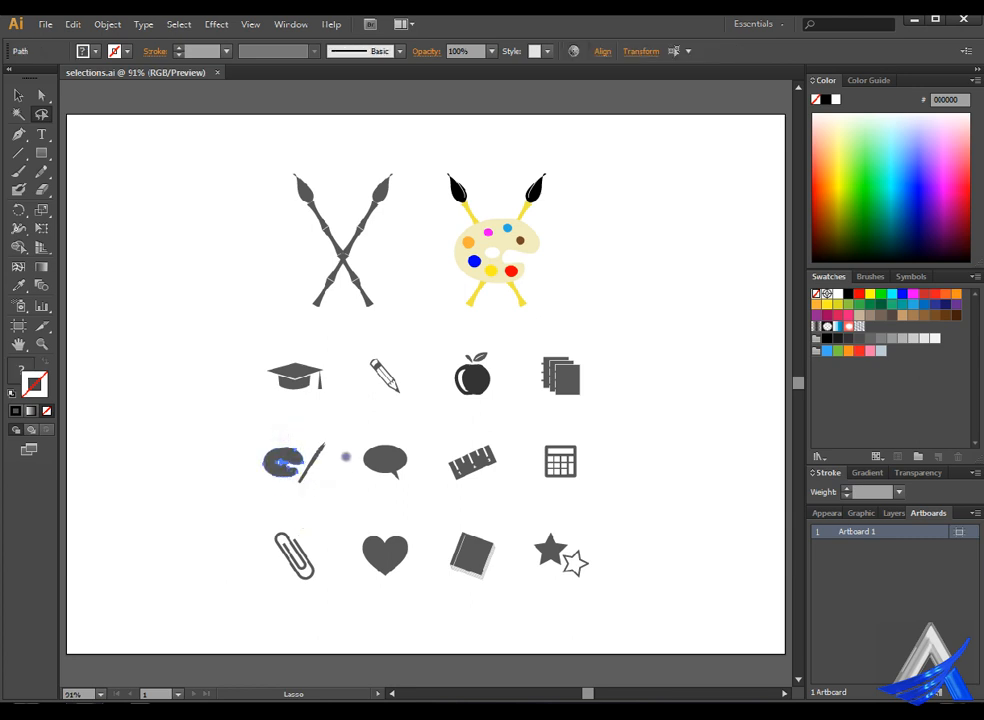
{"action": "mouse_move", "coordinate": [345, 442]}
{"action": "left_mouse_down"}
{"action": "mouse_move", "coordinate": [309, 498]}
{"action": "mouse_move", "coordinate": [341, 441]}
{"action": "mouse_move", "coordinate": [349, 446]}
{"action": "left_mouse_up"}
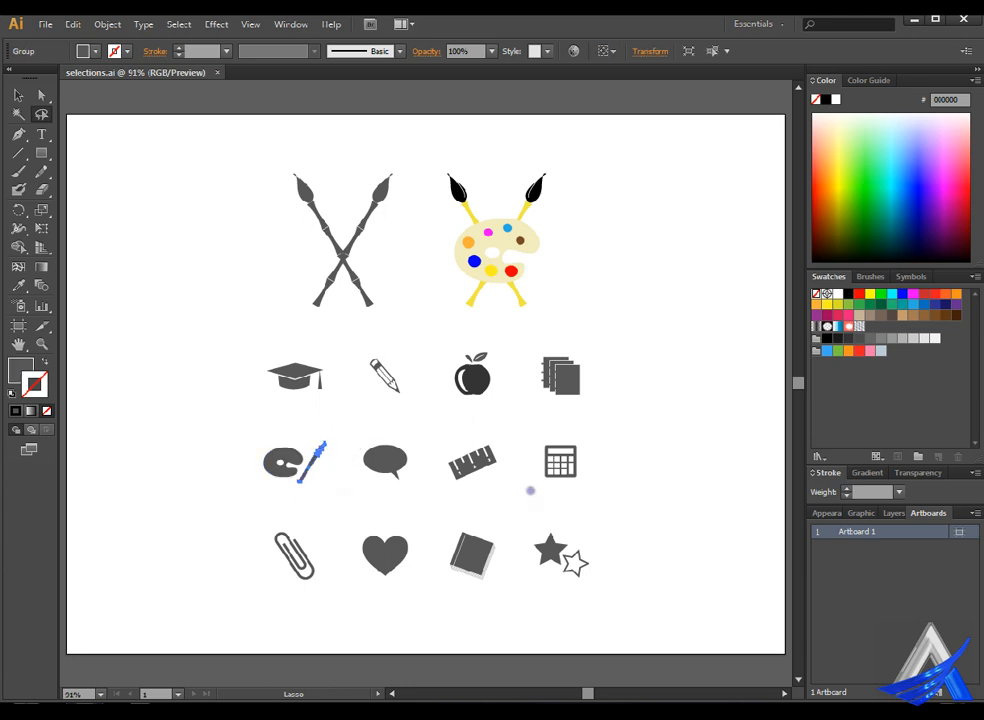
- Select only the solid star in the two-star icon by drawing a lasso around it
{"action": "key", "text": "ctrl+plus"}
{"action": "key", "text": "ctrl+plus"}
{"action": "key", "text": "ctrl+plus"}
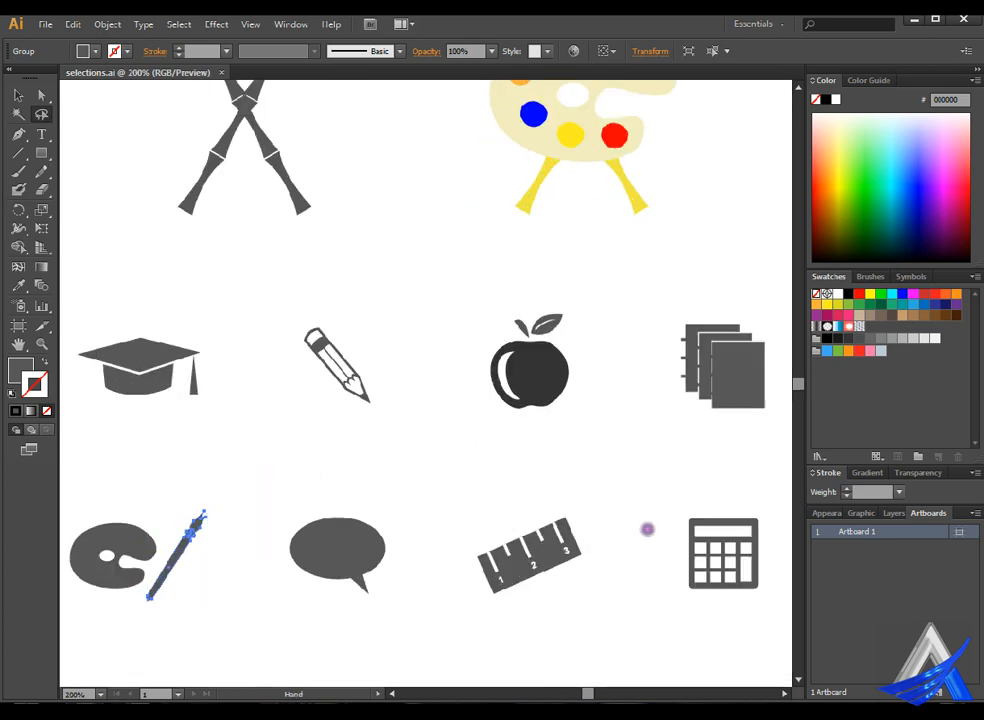
{"action": "mouse_move", "coordinate": [648, 527]}
{"action": "left_mouse_down"}
{"action": "mouse_move", "coordinate": [430, 345]}
{"action": "mouse_move", "coordinate": [402, 288]}
{"action": "left_mouse_up"}
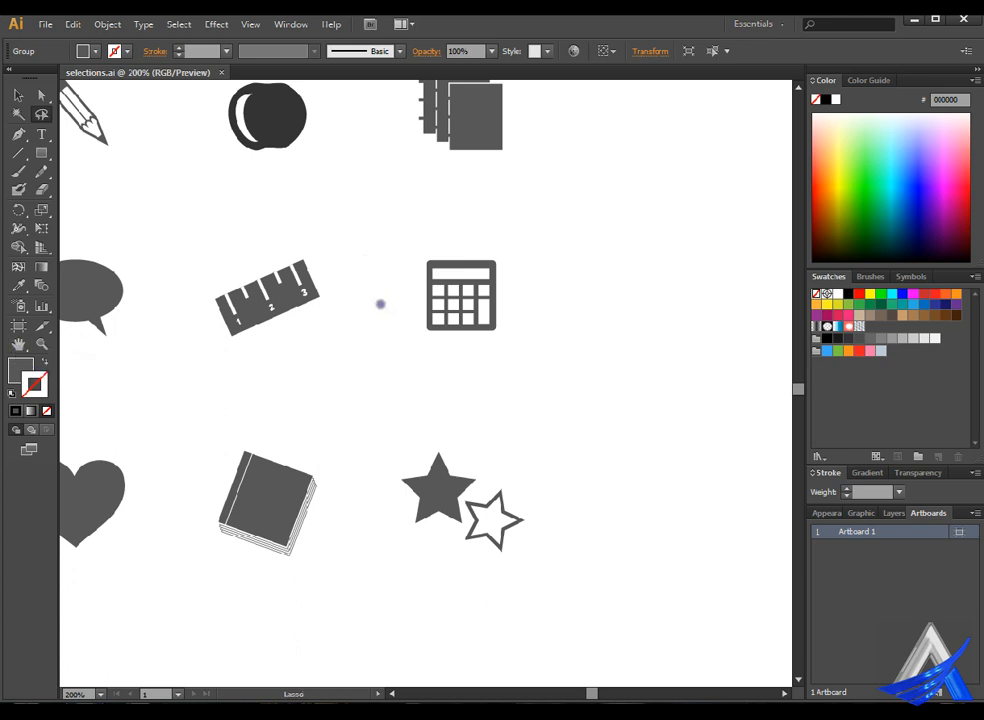
{"action": "left_click_drag", "start_coordinate": [409, 352], "coordinate": [463, 312]}
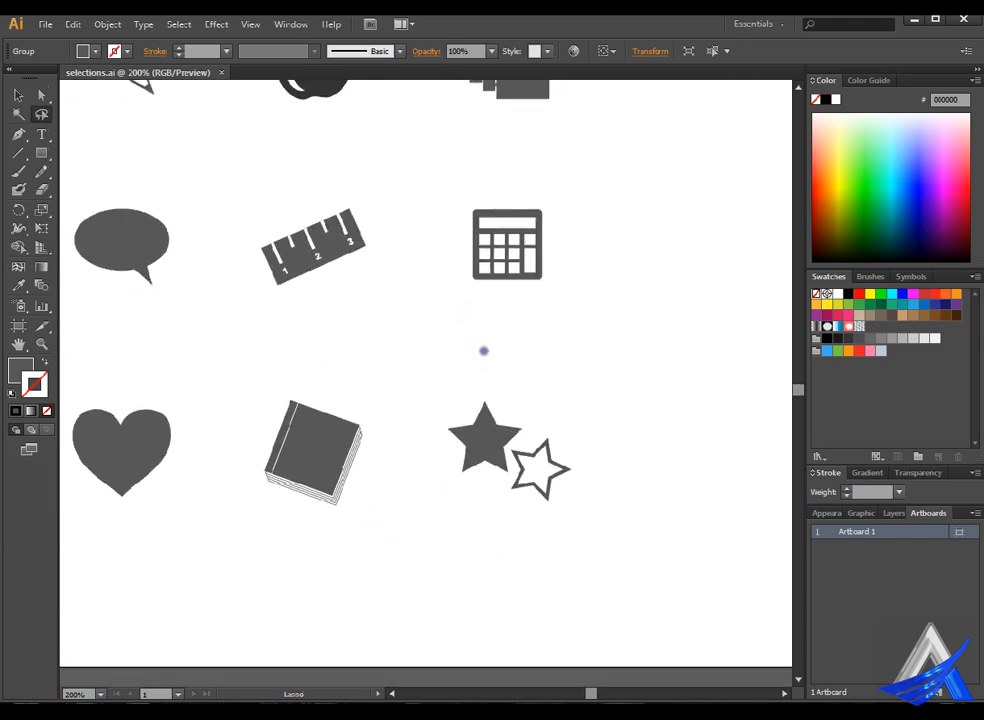
{"action": "key", "text": "ctrl+plus"}
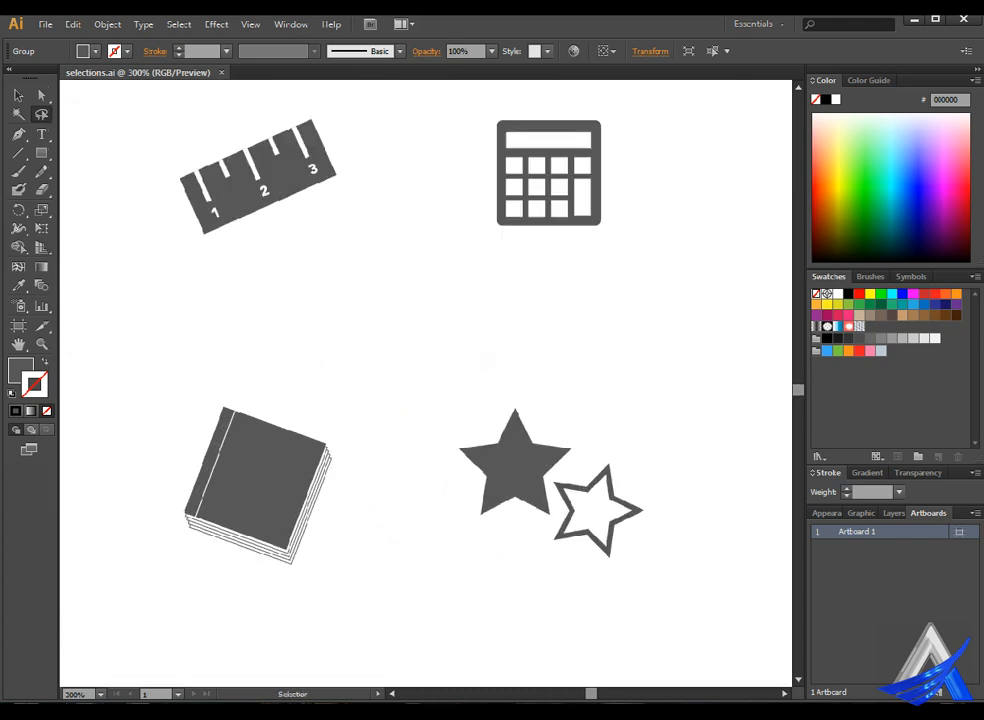
{"action": "key", "text": "ctrl+plus"}
{"action": "key", "text": "ctrl+plus"}
{"action": "mouse_move", "coordinate": [505, 420]}
{"action": "left_mouse_down"}
{"action": "mouse_move", "coordinate": [288, 188]}
{"action": "mouse_move", "coordinate": [237, 455]}
{"action": "mouse_move", "coordinate": [360, 489]}
{"action": "mouse_move", "coordinate": [476, 449]}
{"action": "mouse_move", "coordinate": [494, 409]}
{"action": "mouse_move", "coordinate": [482, 347]}
{"action": "mouse_move", "coordinate": [529, 309]}
{"action": "mouse_move", "coordinate": [555, 265]}
{"action": "mouse_move", "coordinate": [488, 193]}
{"action": "mouse_move", "coordinate": [374, 164]}
{"action": "mouse_move", "coordinate": [305, 189]}
{"action": "left_mouse_up"}
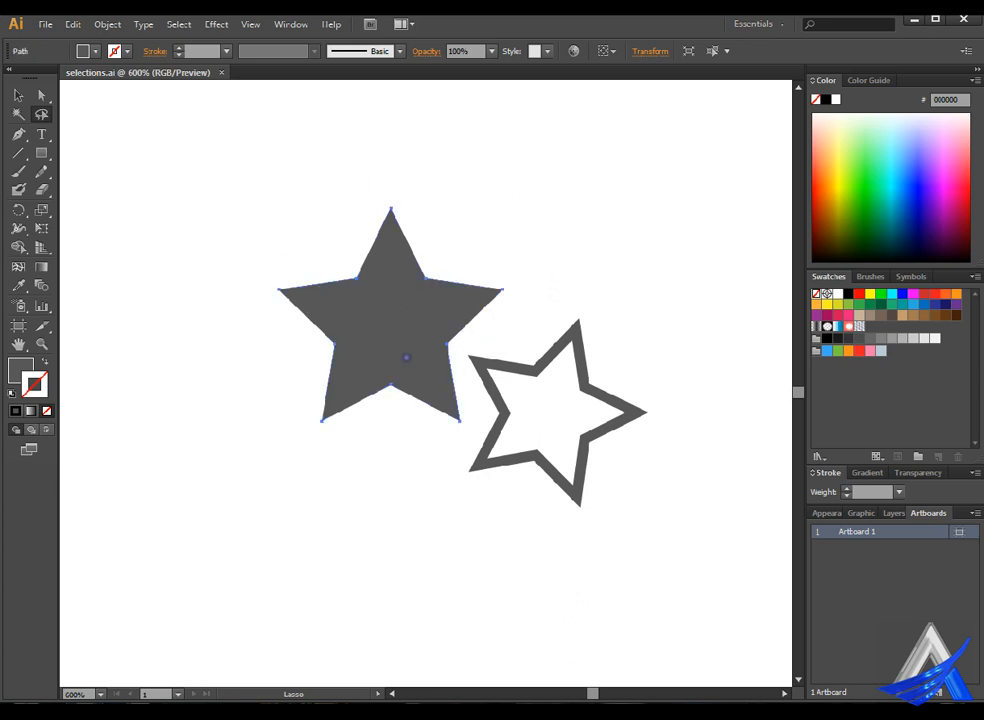
- Select the solid and outlined stars together with a Selection tool marquee, and clear the selection
{"action": "left_click", "coordinate": [18, 95]}
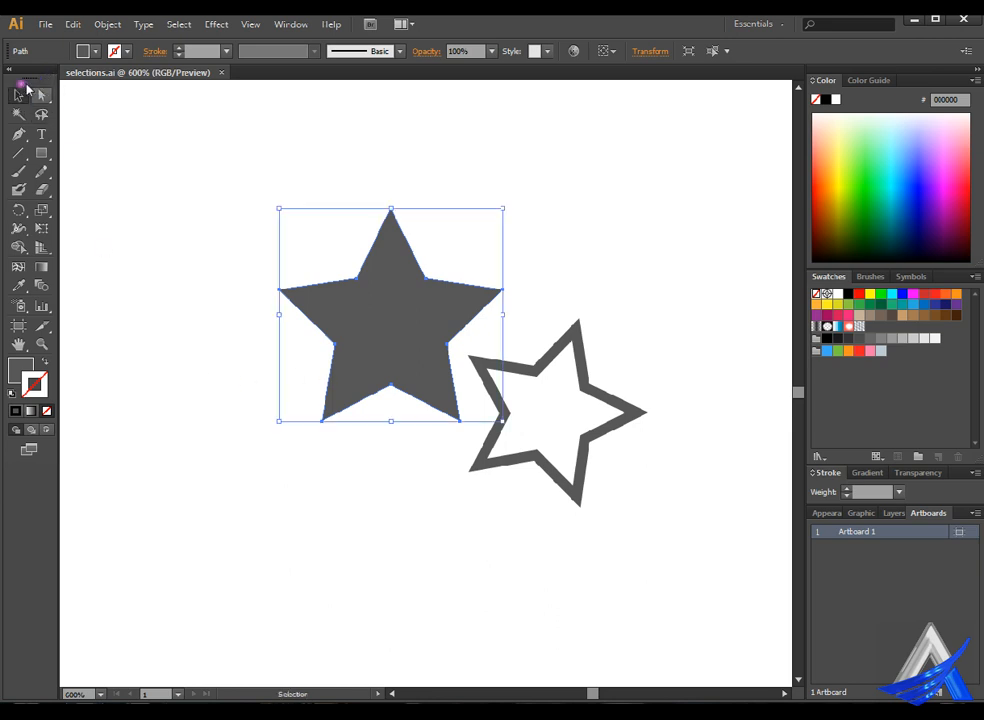
{"action": "left_click", "coordinate": [202, 202]}
{"action": "left_click_drag", "start_coordinate": [206, 160], "coordinate": [512, 447]}
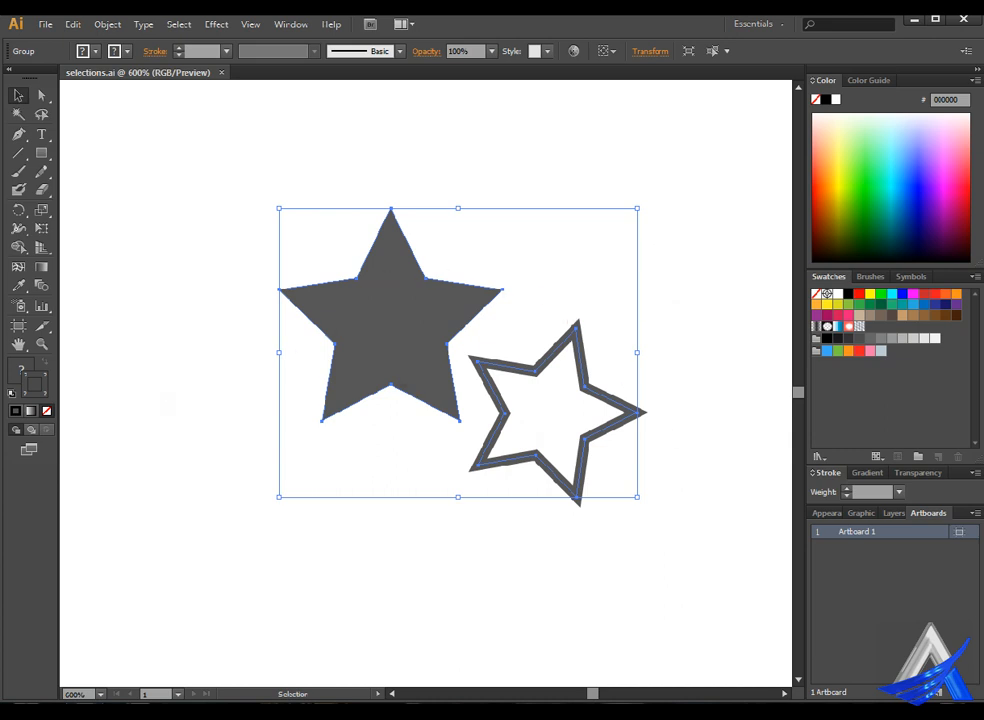
{"action": "key", "text": "ctrl+0"}
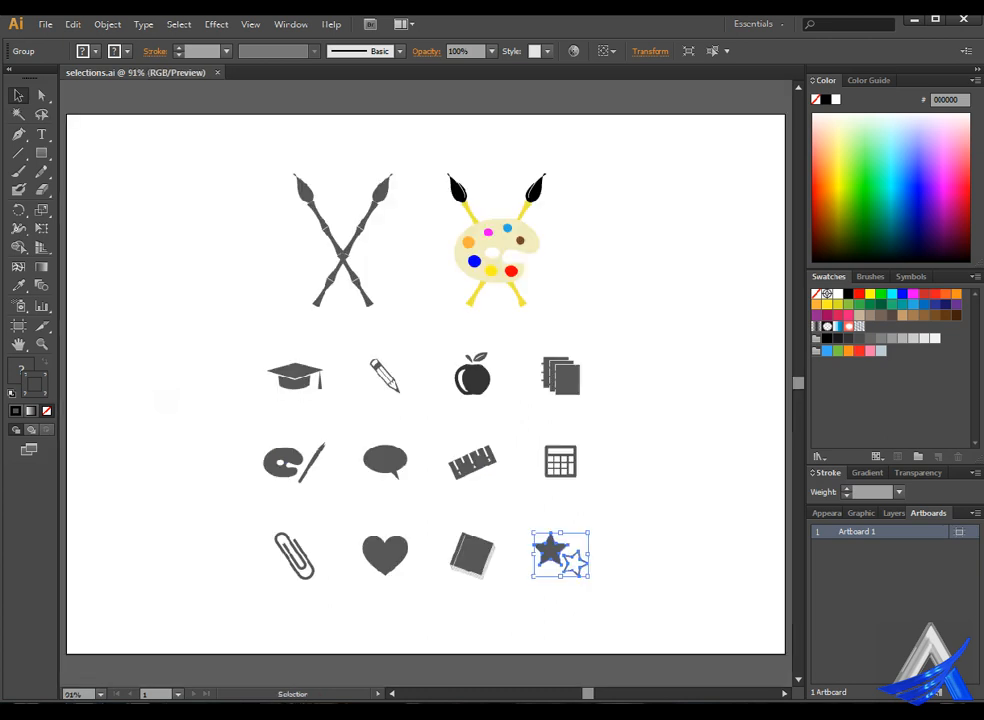
{"action": "left_click", "coordinate": [167, 373]}
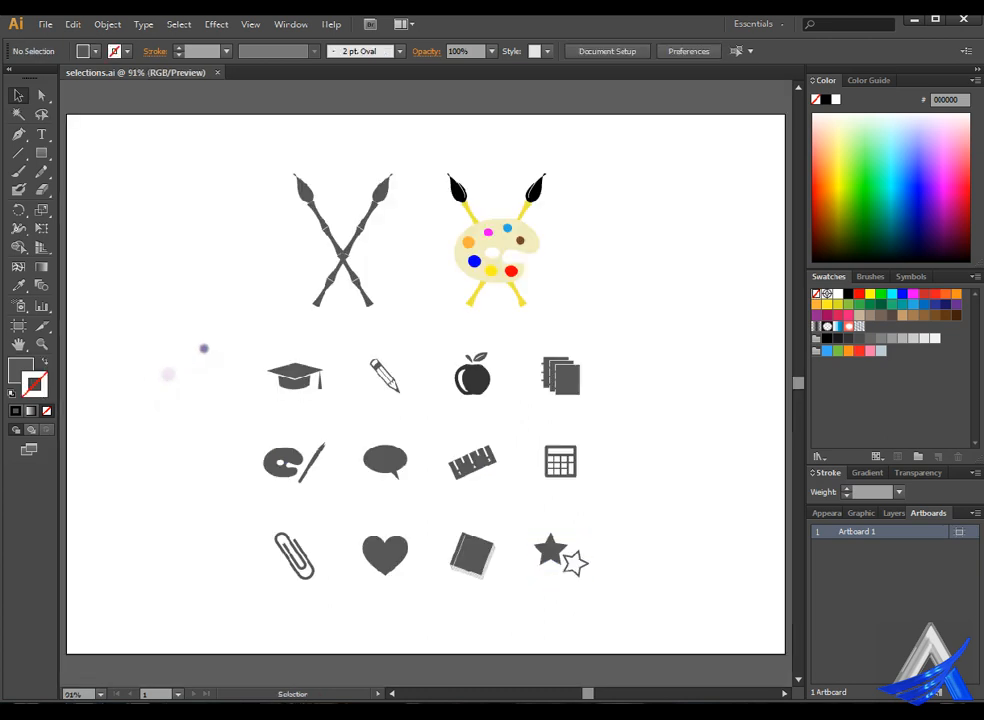
- Select all artwork in the document and clear the selection
{"action": "left_click", "coordinate": [180, 24]}
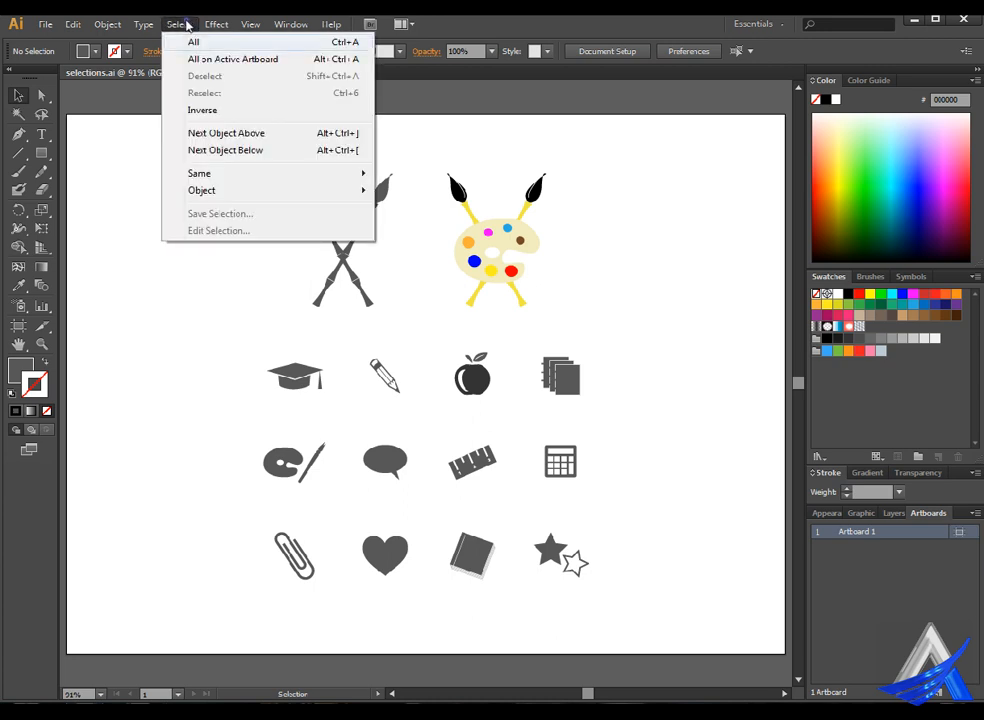
{"action": "left_click", "coordinate": [193, 40]}
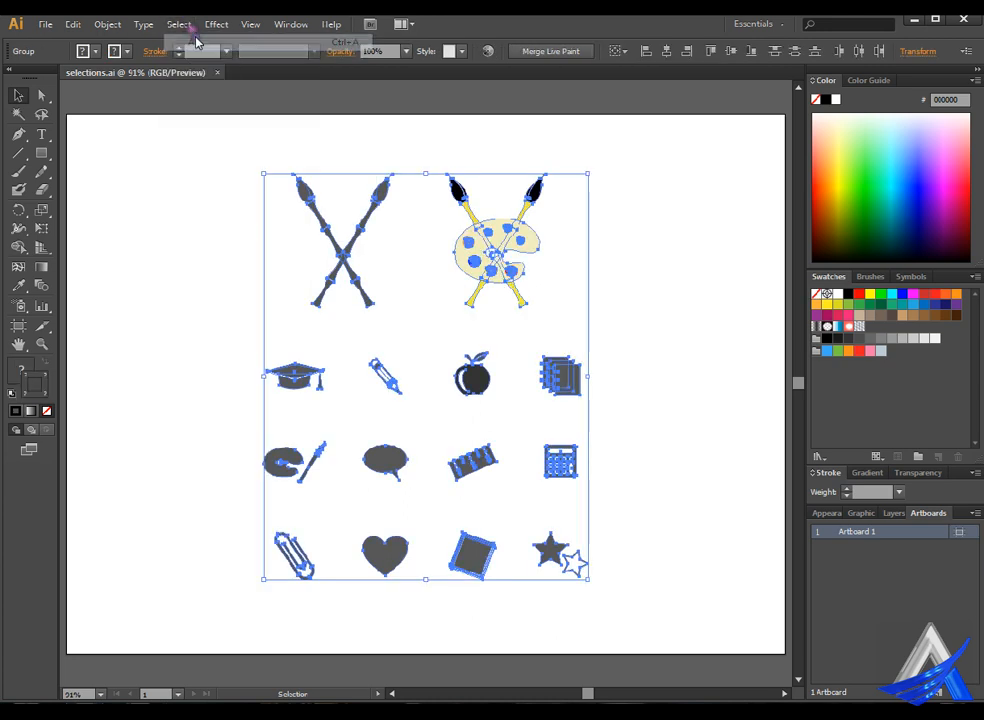
{"action": "left_click", "coordinate": [230, 335]}
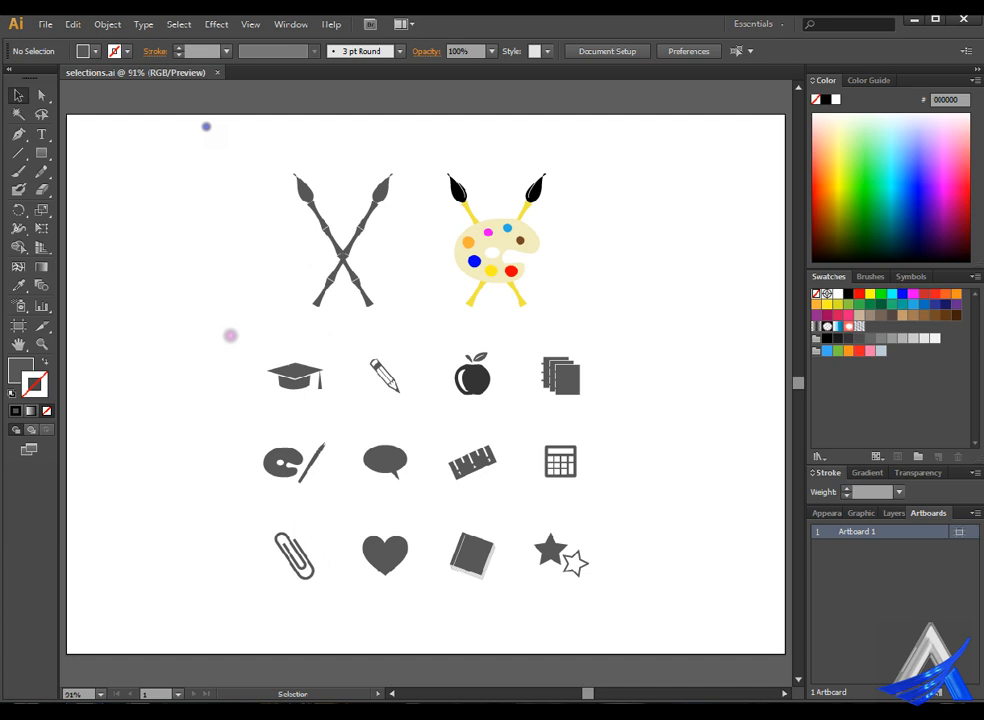
- Select all objects that share the same appearance
{"action": "left_click", "coordinate": [180, 24]}
{"action": "mouse_move", "coordinate": [226, 172]}
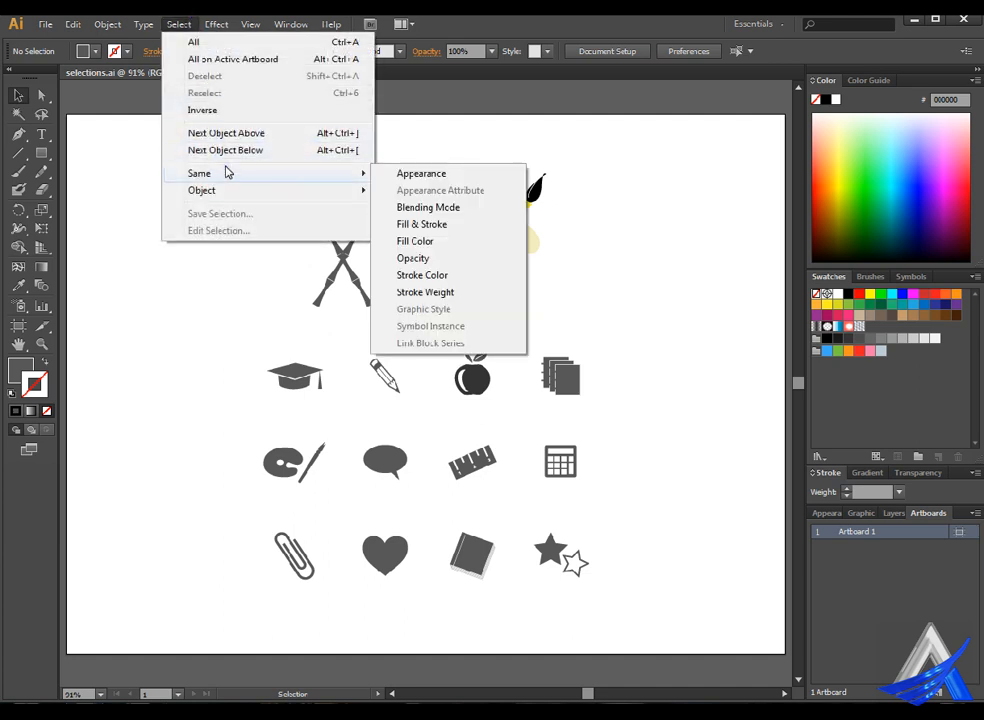
{"action": "left_click", "coordinate": [414, 172]}
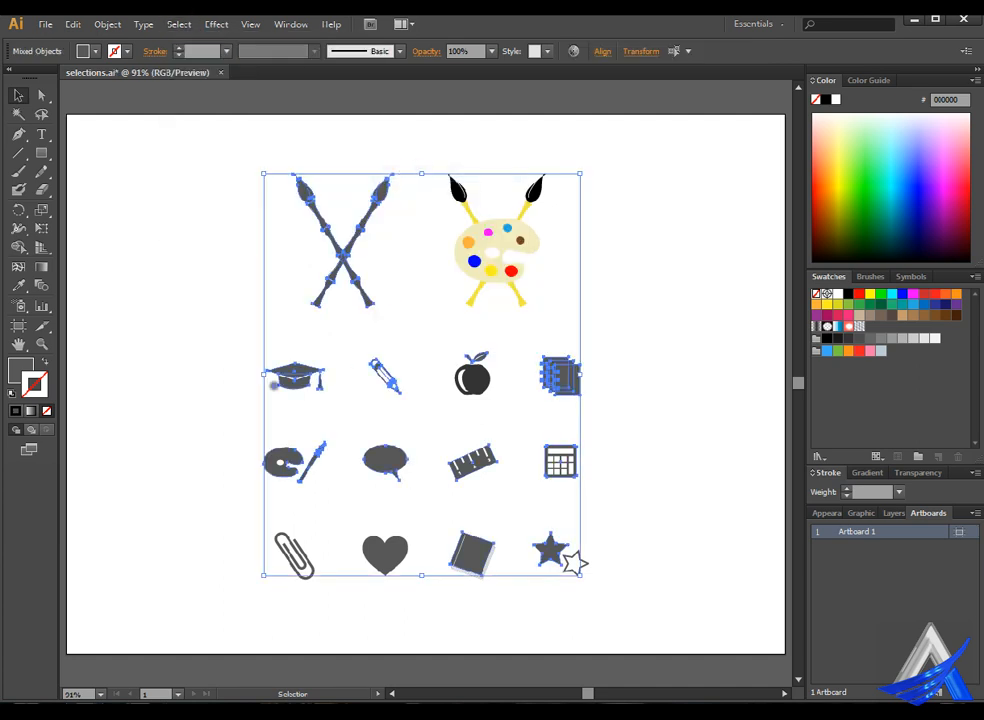
- Review the available criteria for selecting by same attribute and by object type, and clear the current selection
{"action": "left_click", "coordinate": [195, 22]}
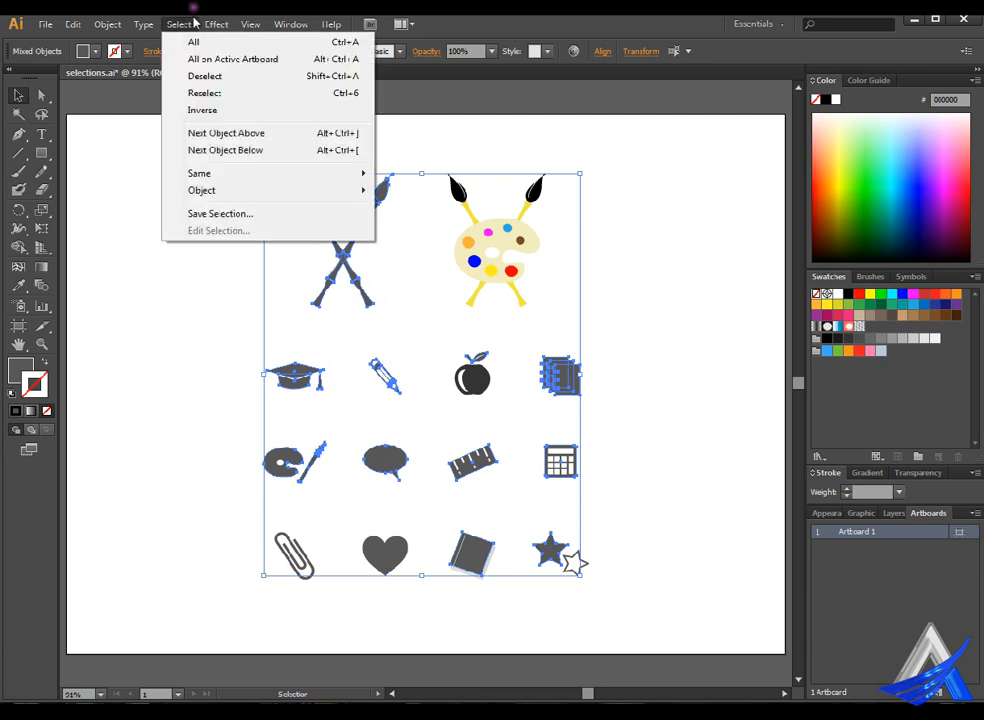
{"action": "mouse_move", "coordinate": [275, 174]}
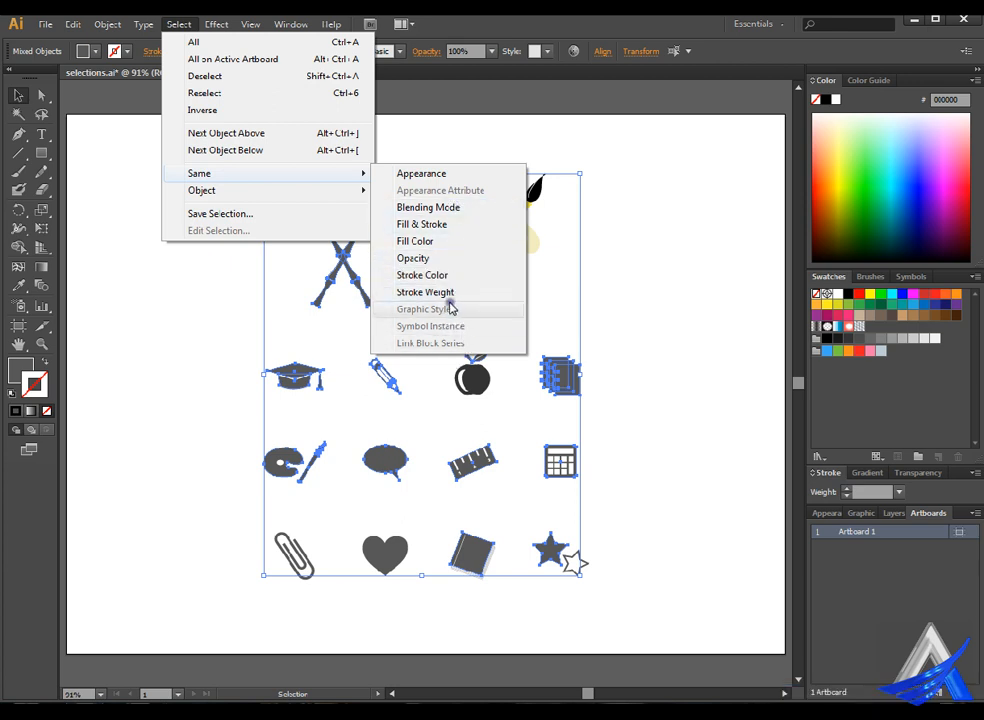
{"action": "mouse_move", "coordinate": [225, 189]}
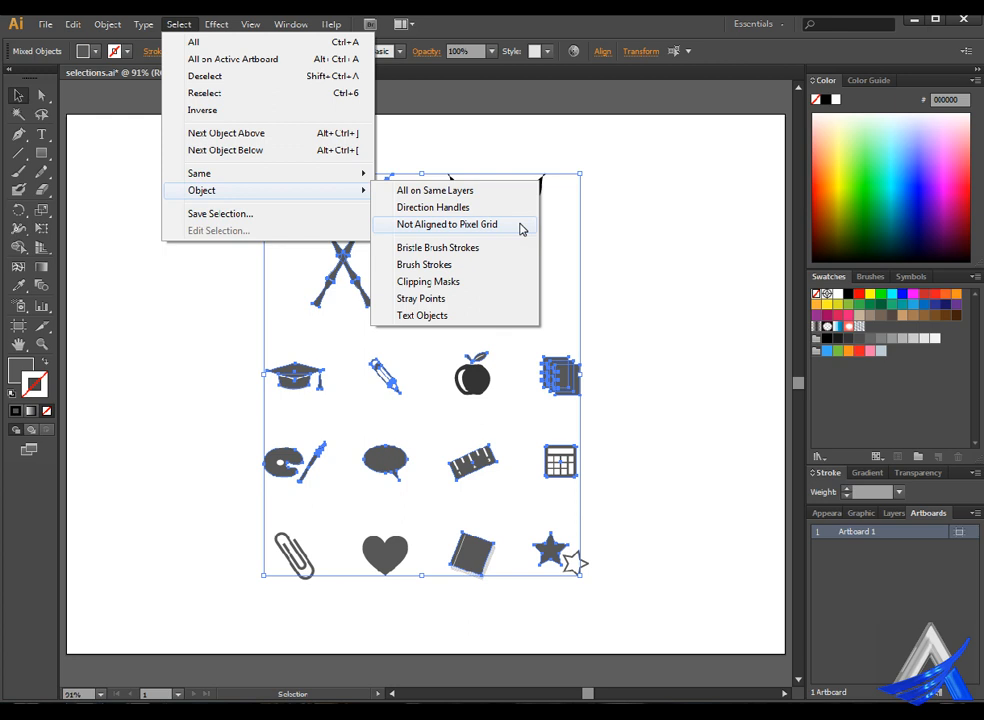
{"action": "left_click", "coordinate": [487, 225]}
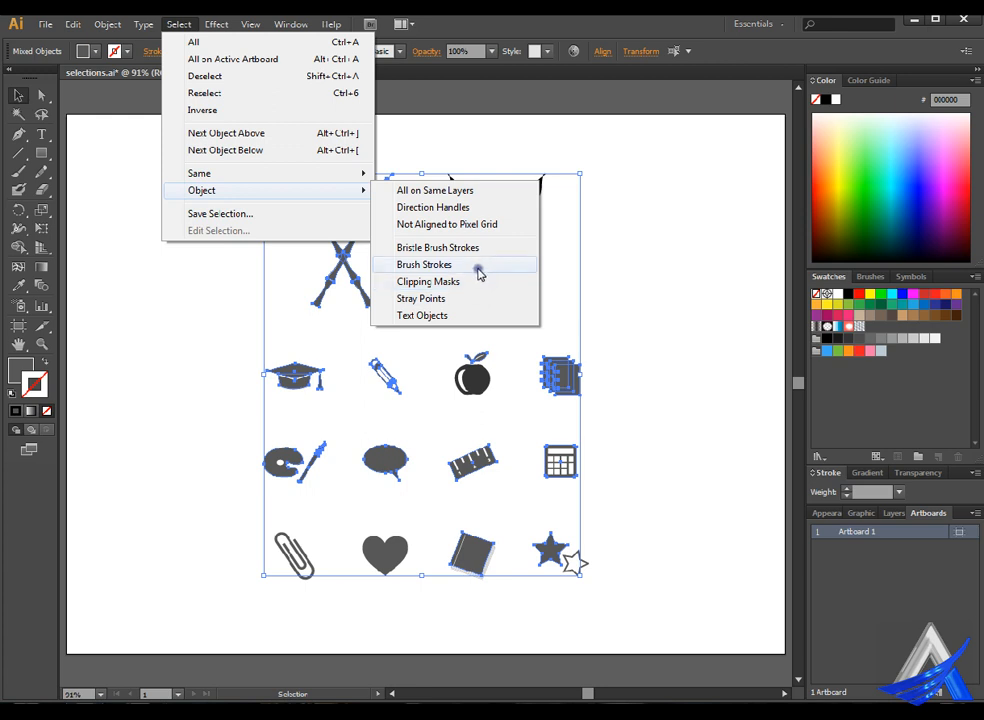
{"action": "left_click", "coordinate": [479, 287]}
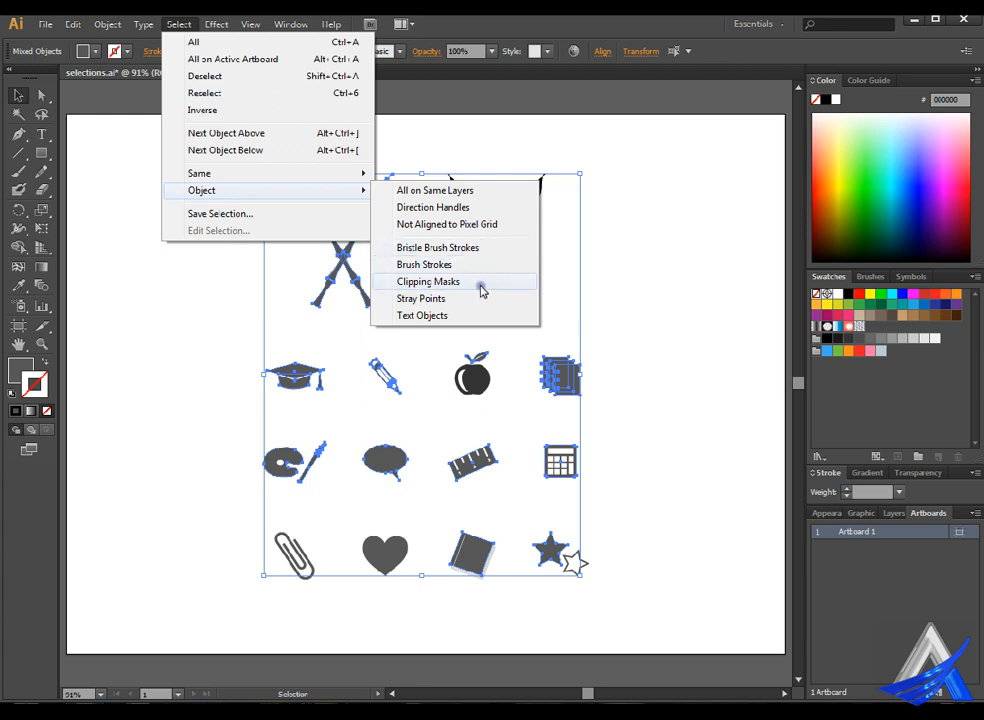
{"action": "left_click", "coordinate": [478, 288]}
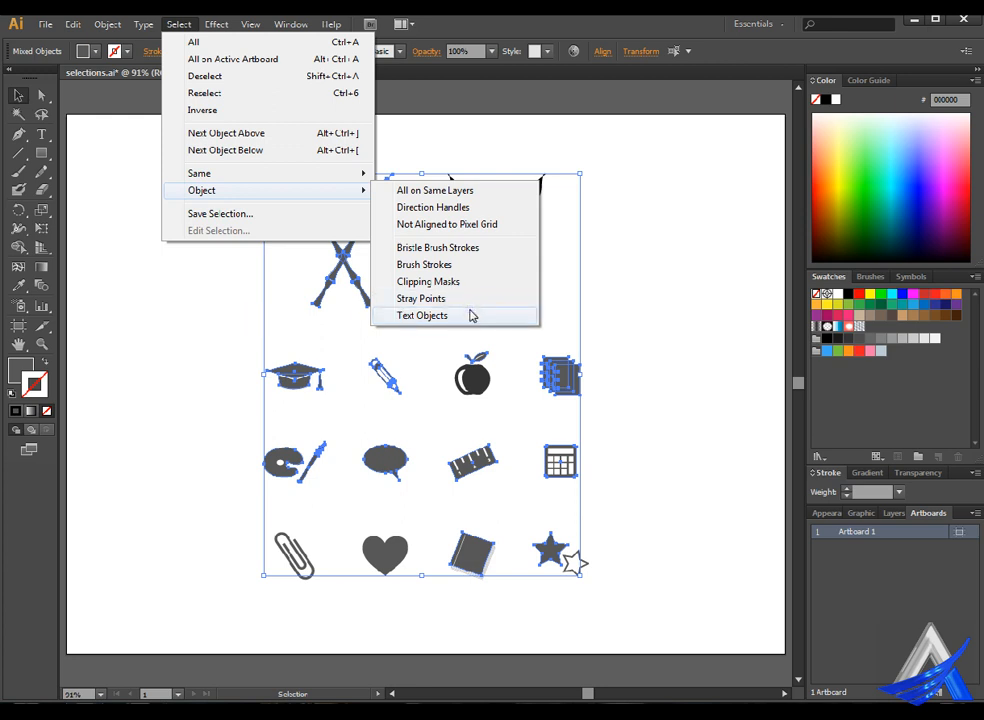
{"action": "left_click", "coordinate": [659, 258]}
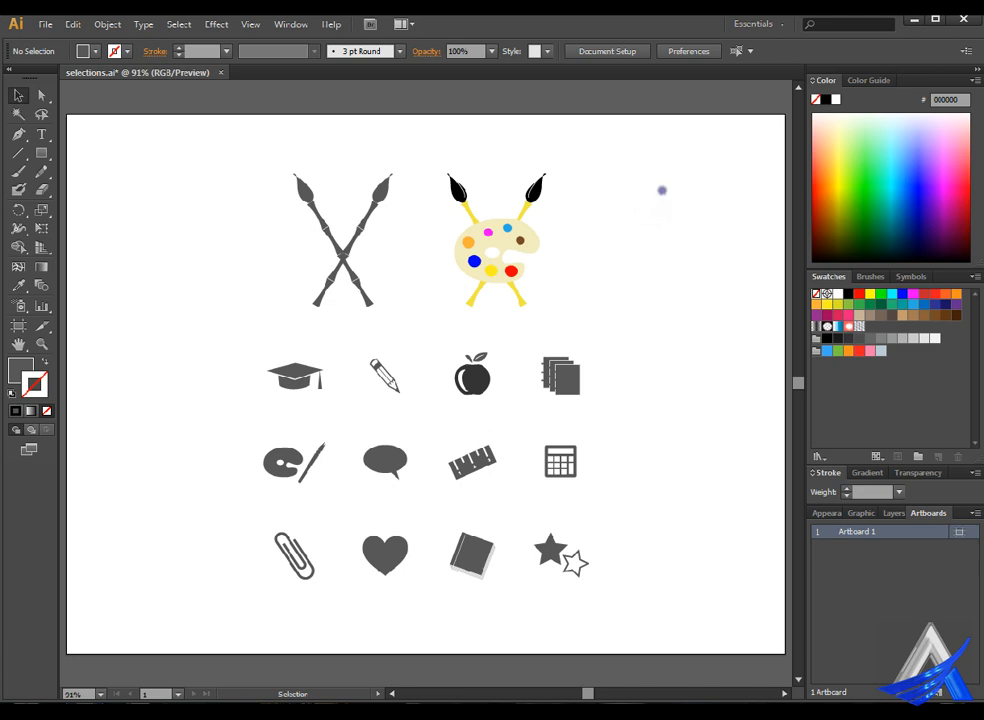
- Select one of the crossed dark paintbrushes and extend the selection to similar objects using the All criterion
{"action": "left_click", "coordinate": [785, 47]}
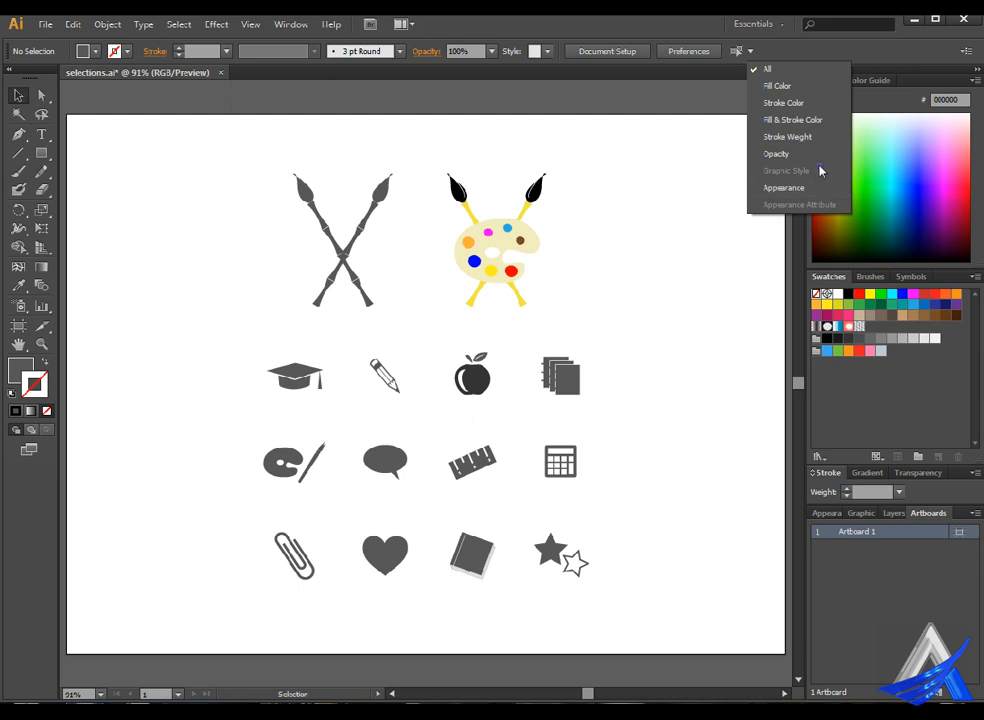
{"action": "left_click", "coordinate": [661, 217]}
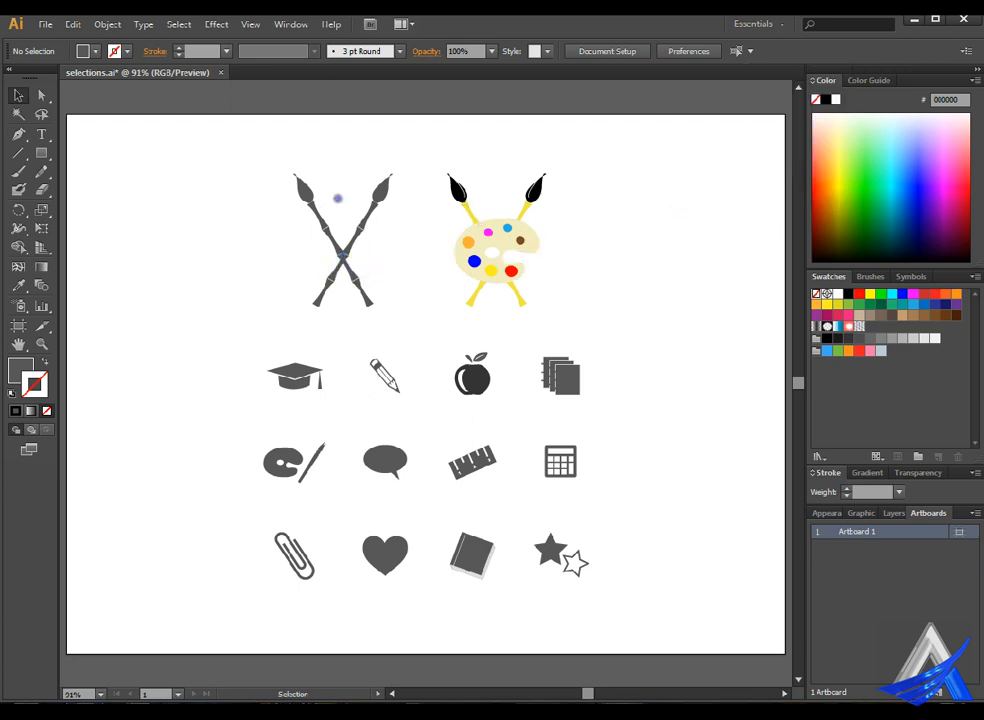
{"action": "left_click", "coordinate": [318, 187]}
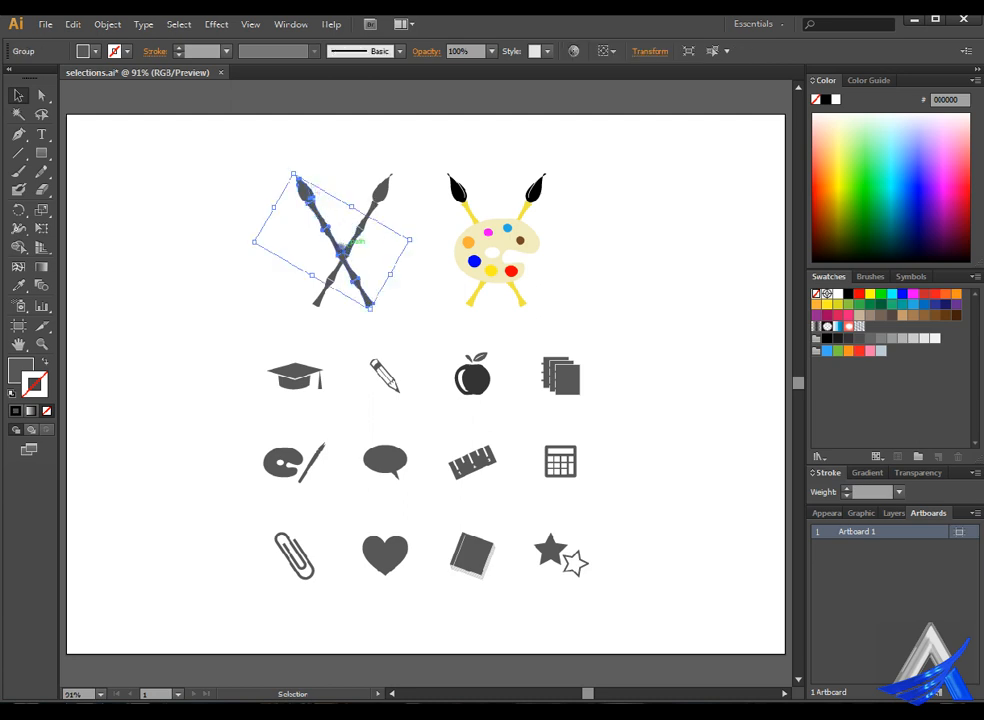
{"action": "left_click", "coordinate": [744, 45]}
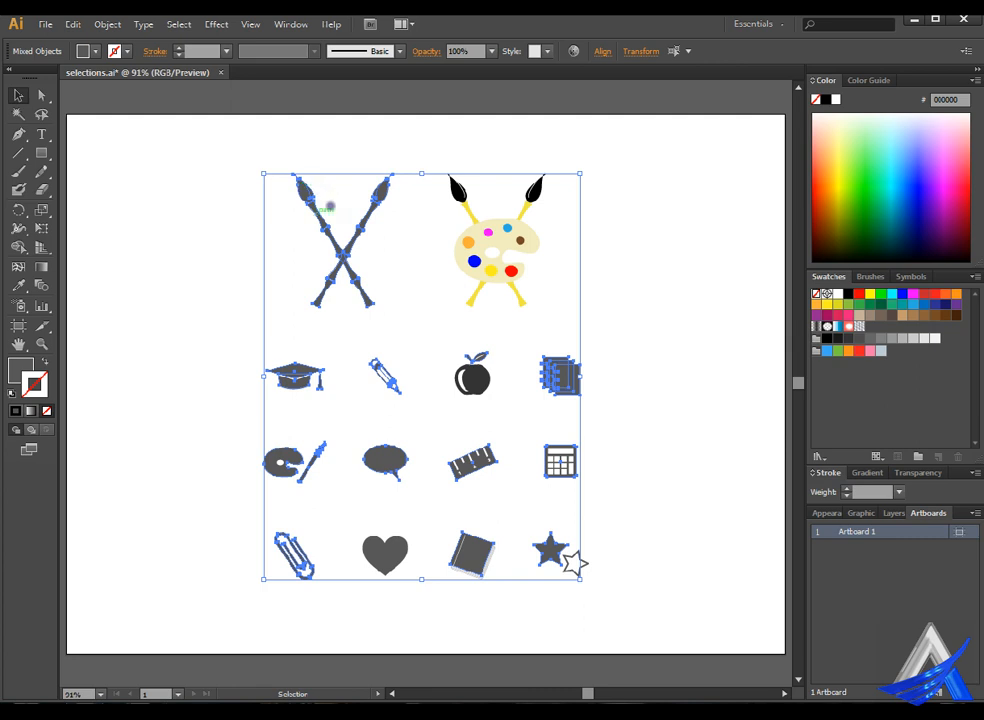
- Select the objects sharing the dark paintbrush's Stroke Color through the similar-objects option, and clear the selection
{"action": "left_click", "coordinate": [721, 47]}
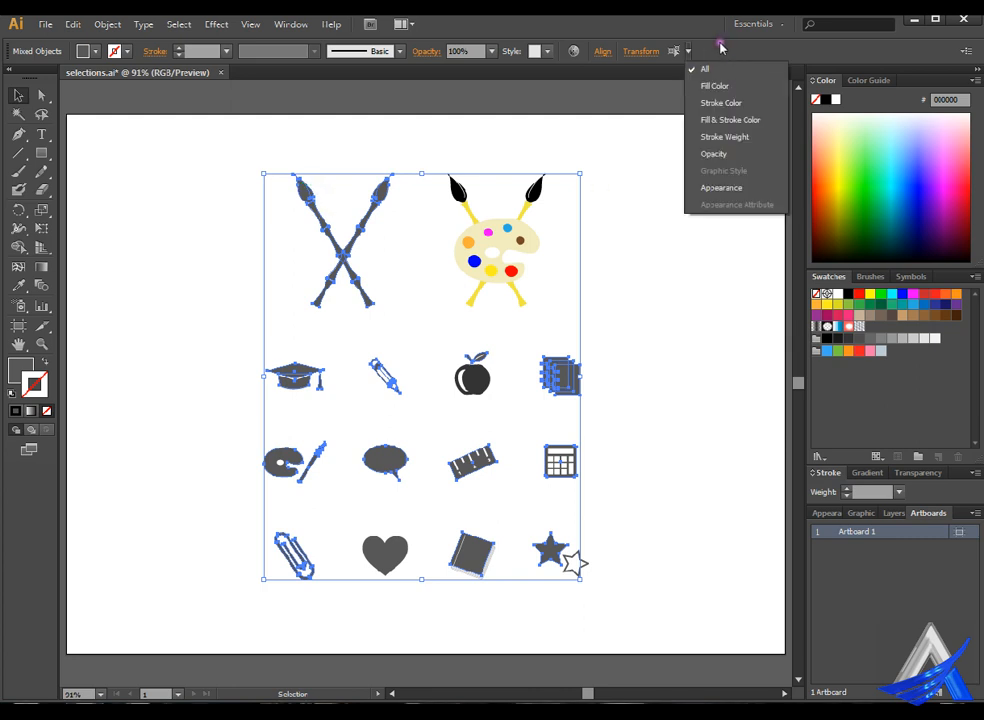
{"action": "left_click", "coordinate": [773, 102]}
{"action": "left_click", "coordinate": [170, 352]}
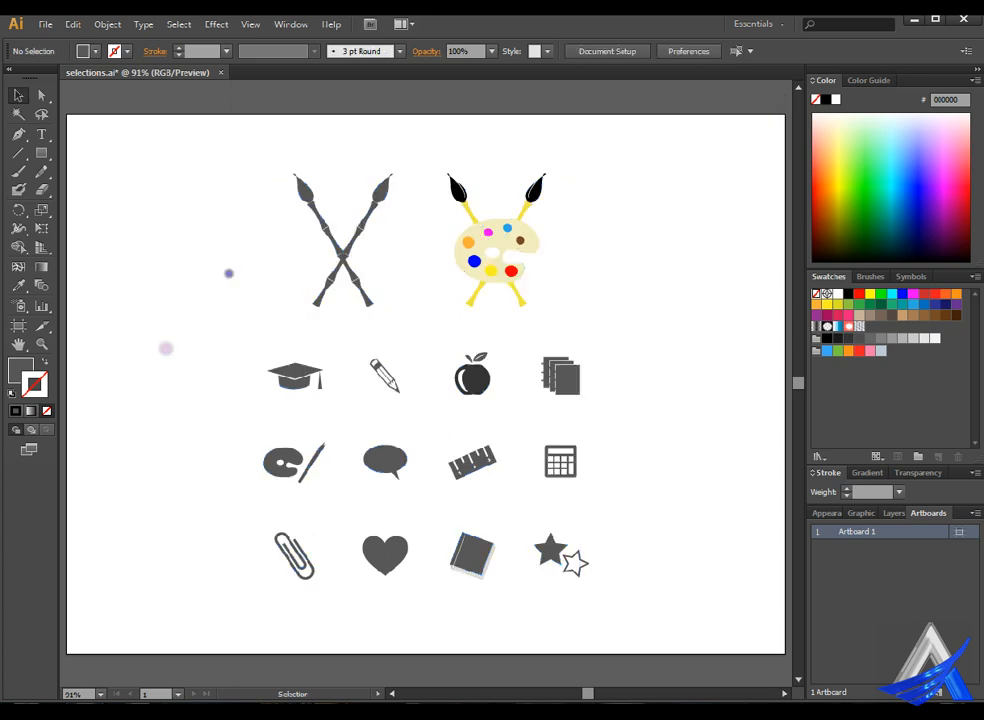
{"action": "left_click", "coordinate": [318, 180]}
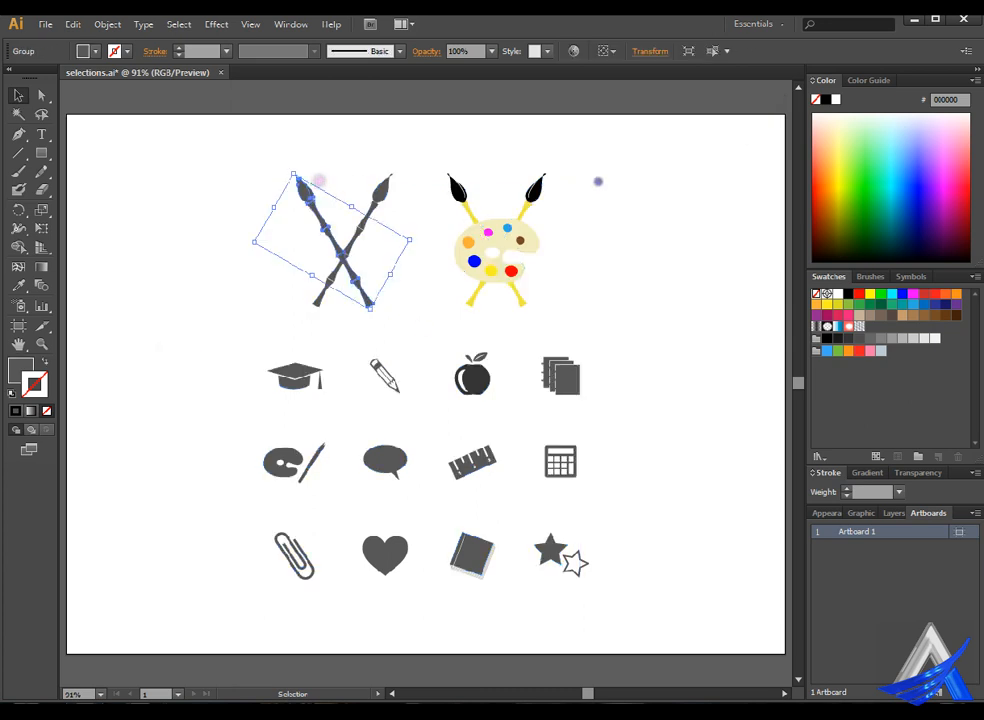
{"action": "left_click", "coordinate": [715, 53]}
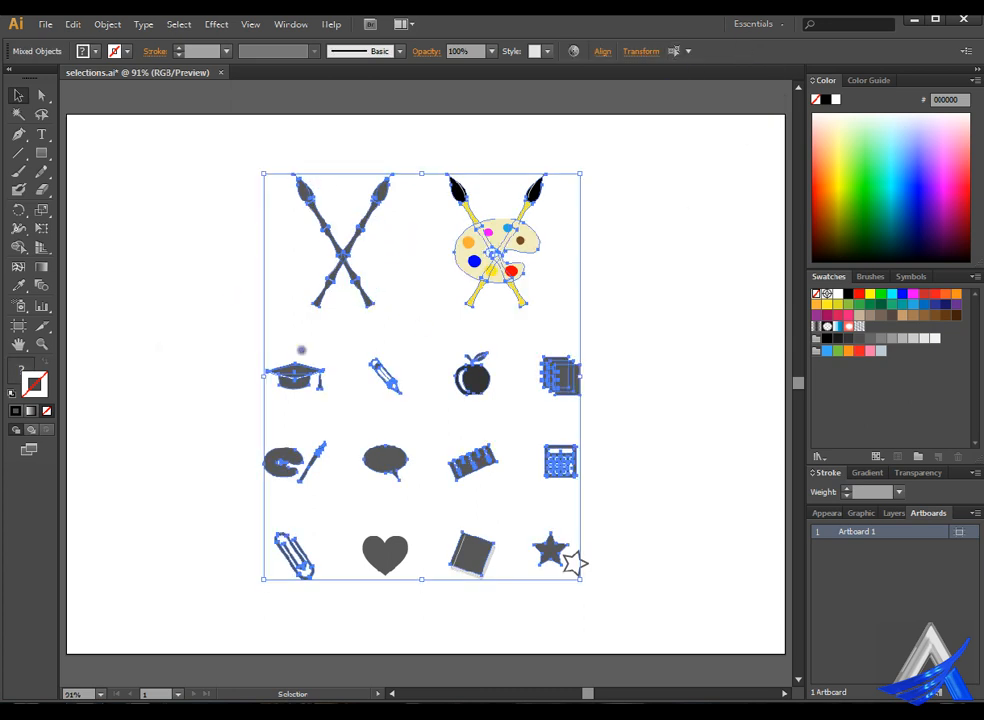
{"action": "left_click", "coordinate": [186, 399]}
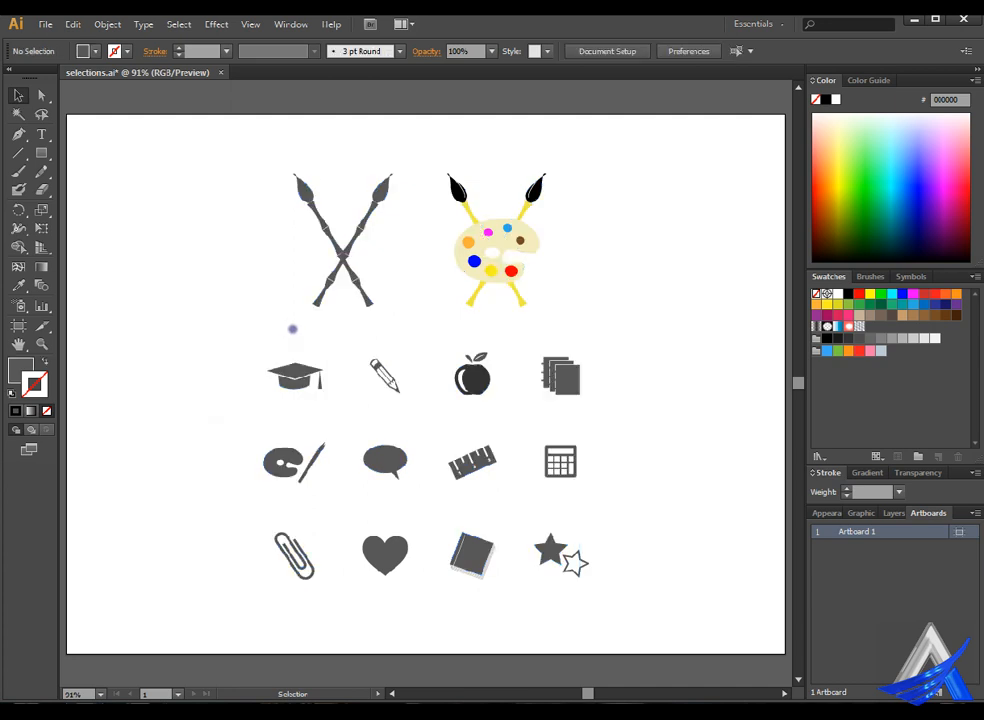
- Select the objects sharing the dark paintbrush's Fill Color through the similar-objects option, and clear the selection
{"action": "left_click", "coordinate": [750, 51]}
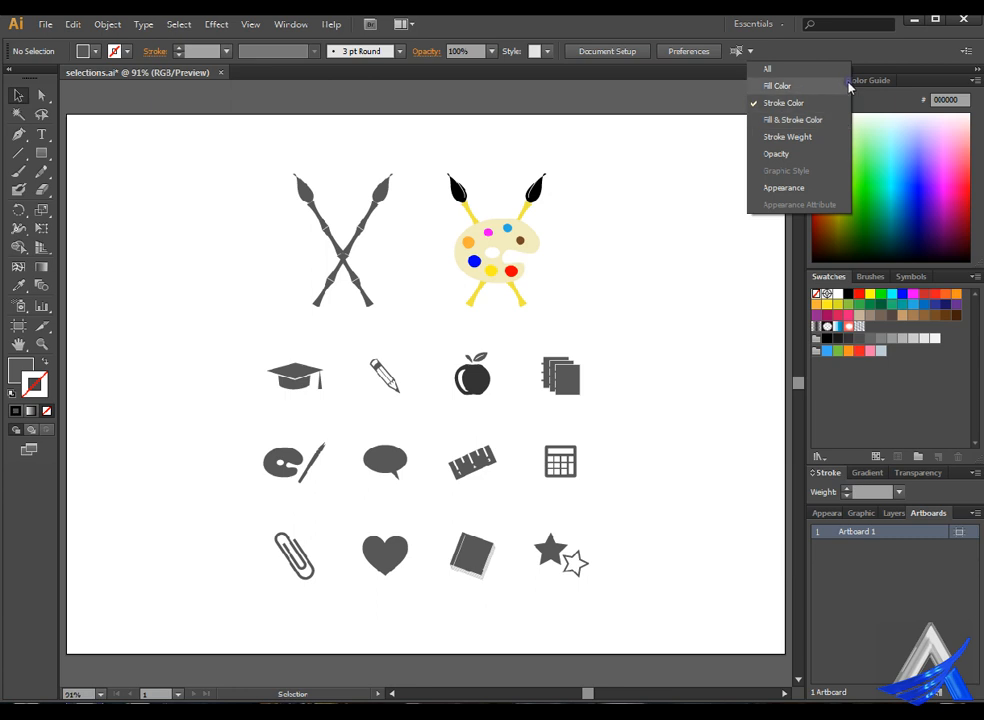
{"action": "left_click", "coordinate": [778, 86]}
{"action": "left_click", "coordinate": [217, 358]}
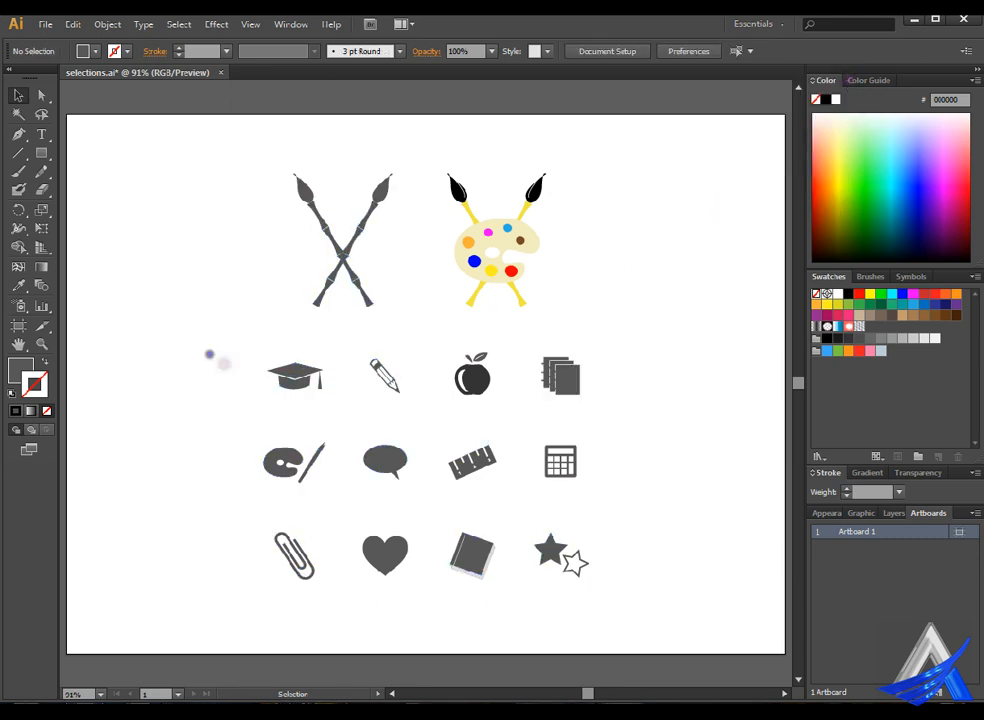
{"action": "left_click", "coordinate": [318, 186]}
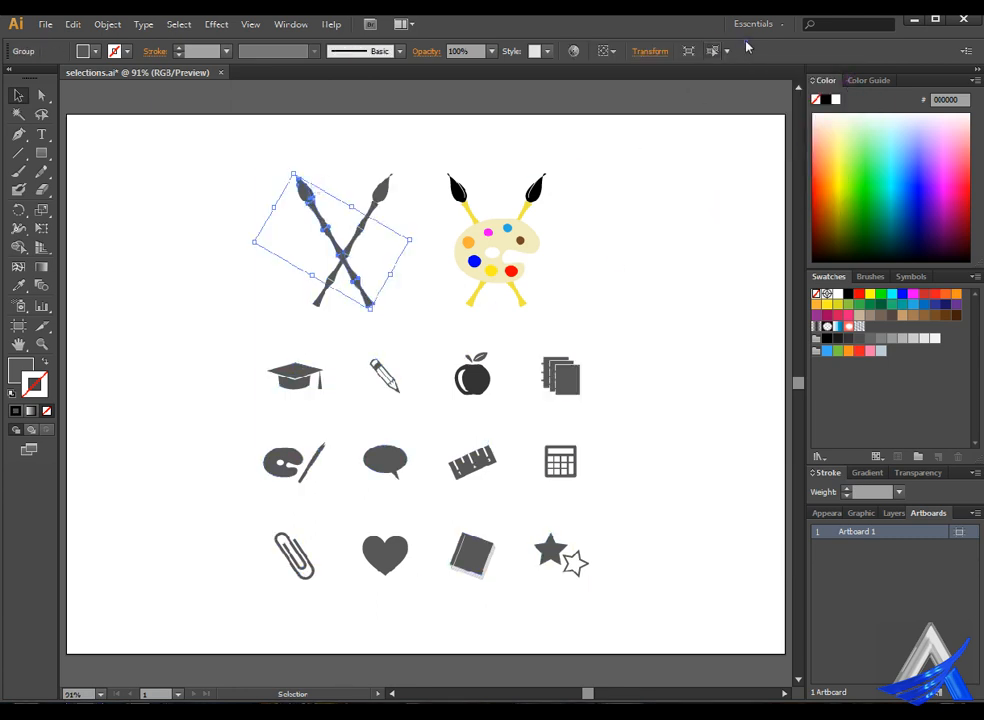
{"action": "left_click", "coordinate": [713, 50]}
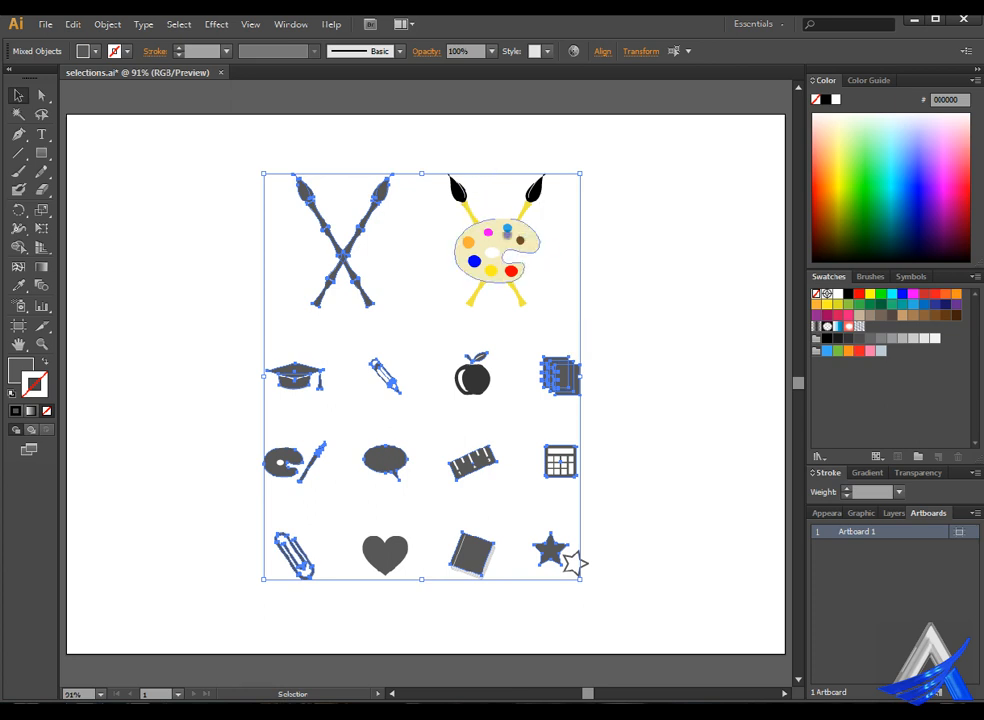
{"action": "left_click", "coordinate": [144, 321]}
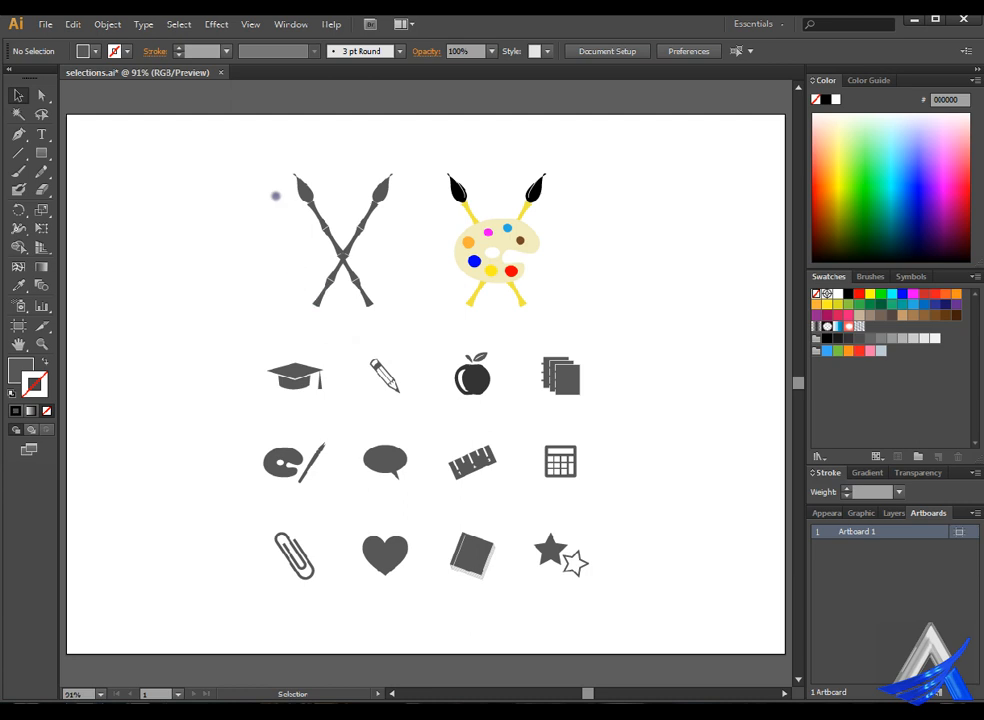
- Group the two crossed dark paintbrushes, clear the selection, and select them again as a single group
{"action": "left_click", "coordinate": [318, 184]}
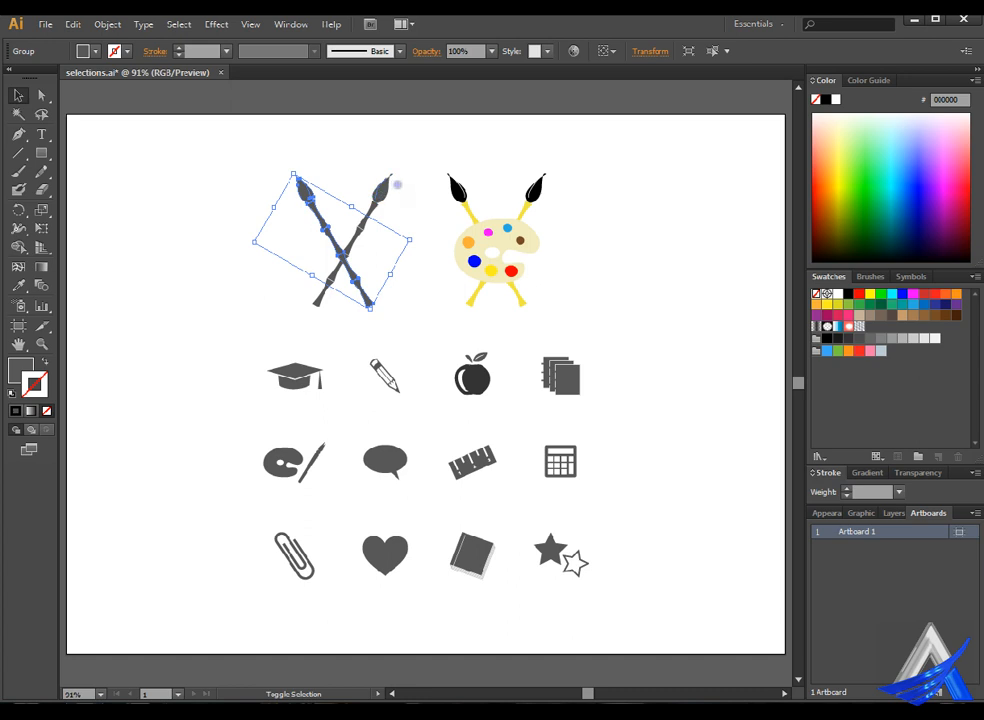
{"action": "left_click", "coordinate": [401, 184], "text": "shift"}
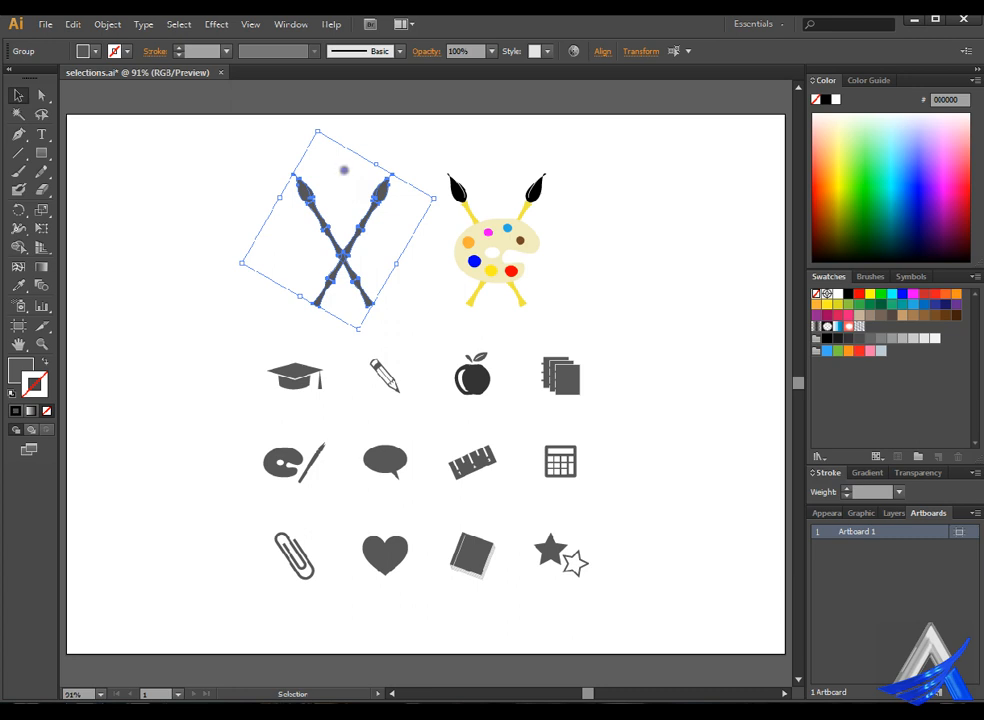
{"action": "left_click", "coordinate": [180, 23]}
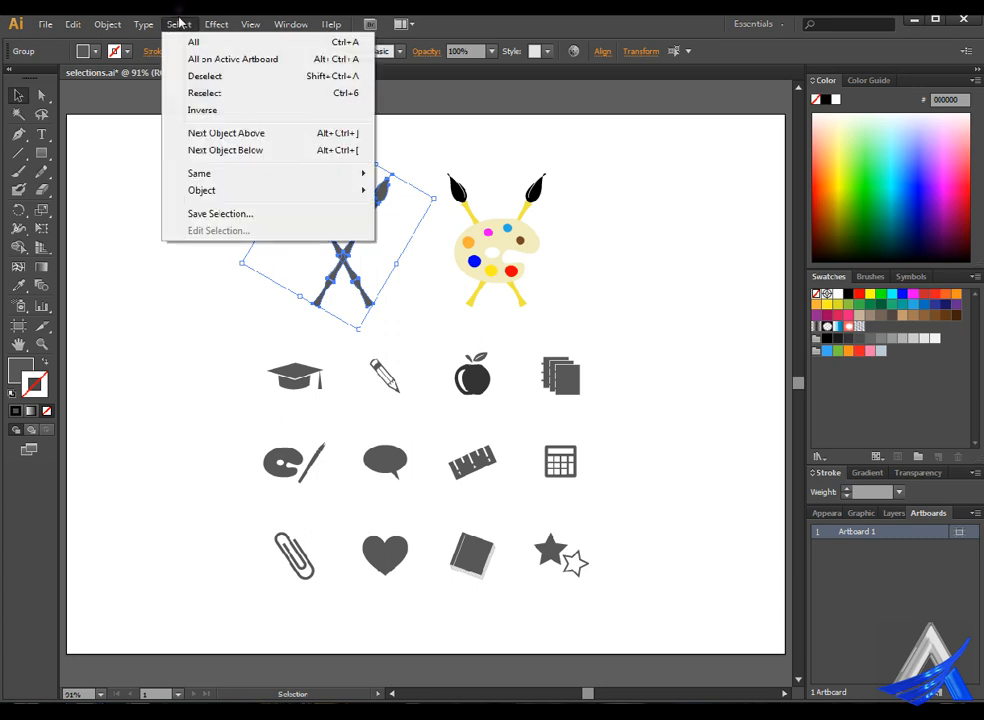
{"action": "left_click", "coordinate": [121, 22]}
{"action": "left_click", "coordinate": [121, 22]}
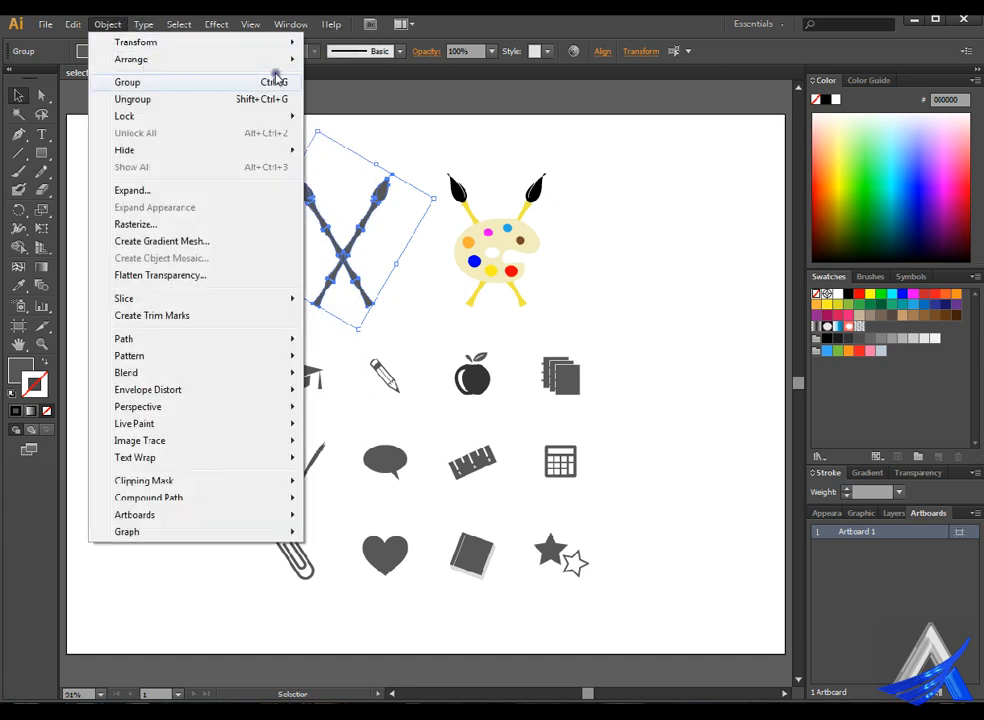
{"action": "left_click", "coordinate": [161, 80]}
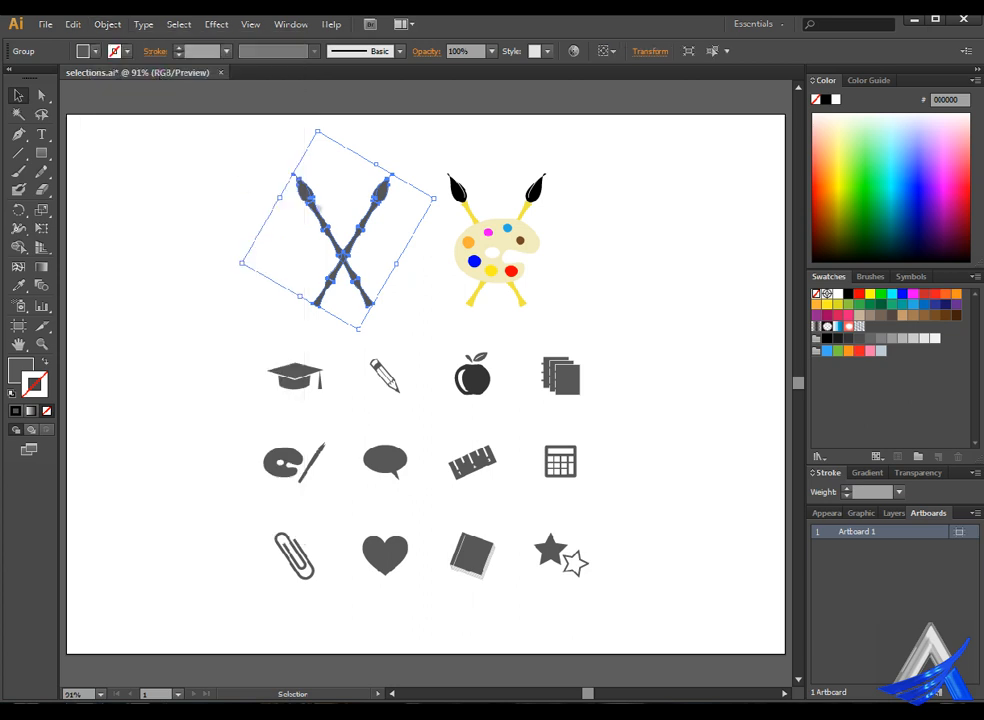
{"action": "left_click", "coordinate": [169, 235]}
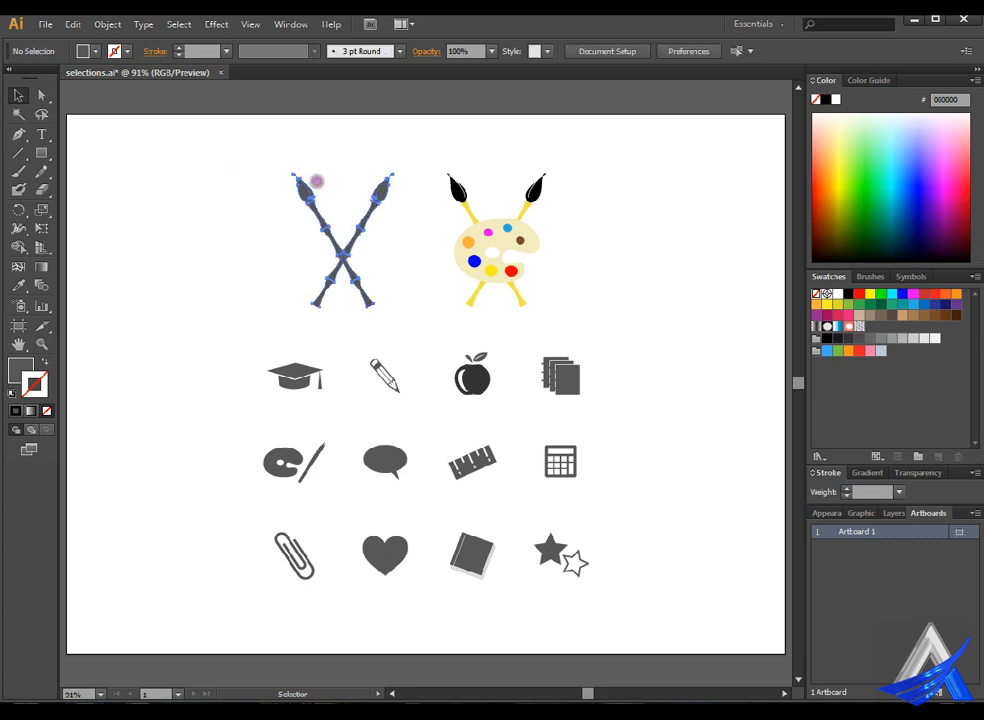
{"action": "left_click", "coordinate": [315, 182]}
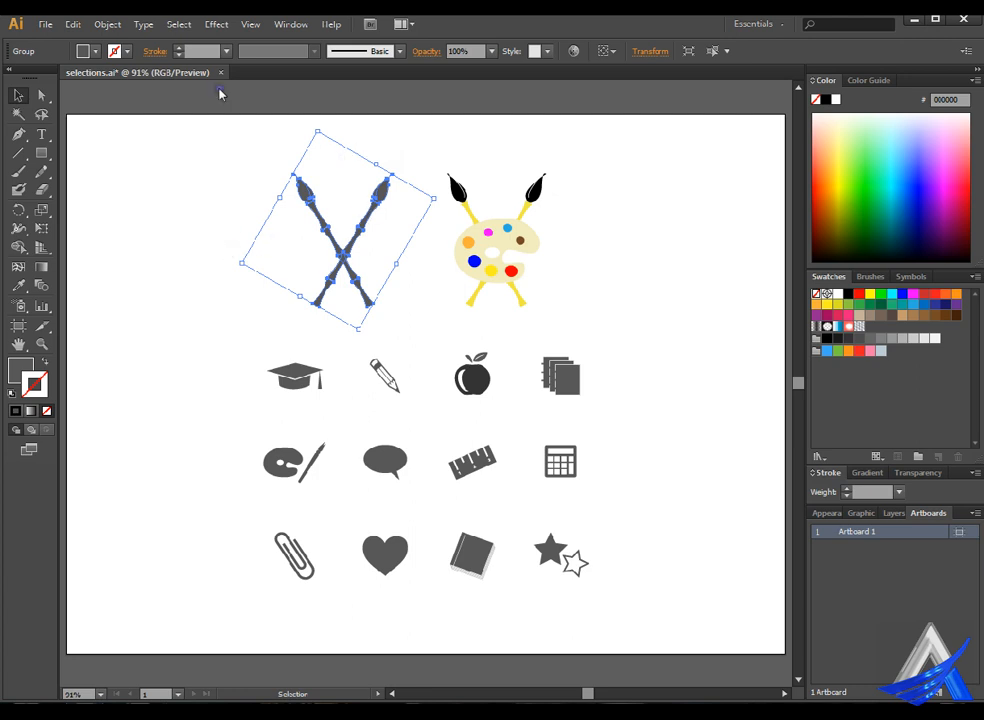
- Ungroup the crossed dark paintbrushes and clear the selection
{"action": "left_click", "coordinate": [110, 23]}
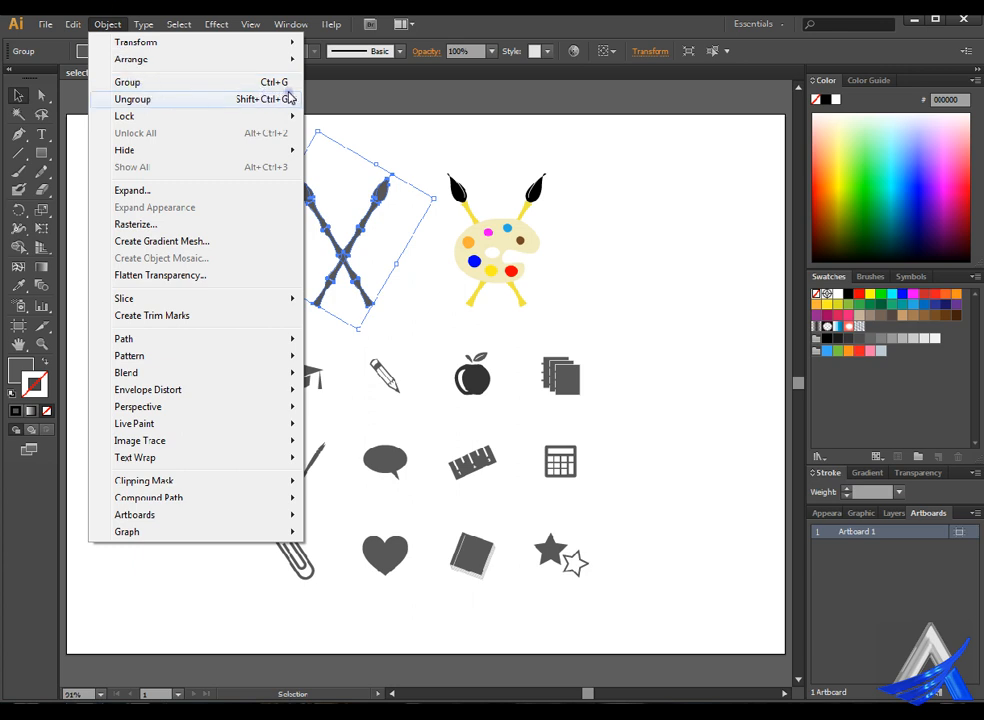
{"action": "left_click", "coordinate": [428, 322]}
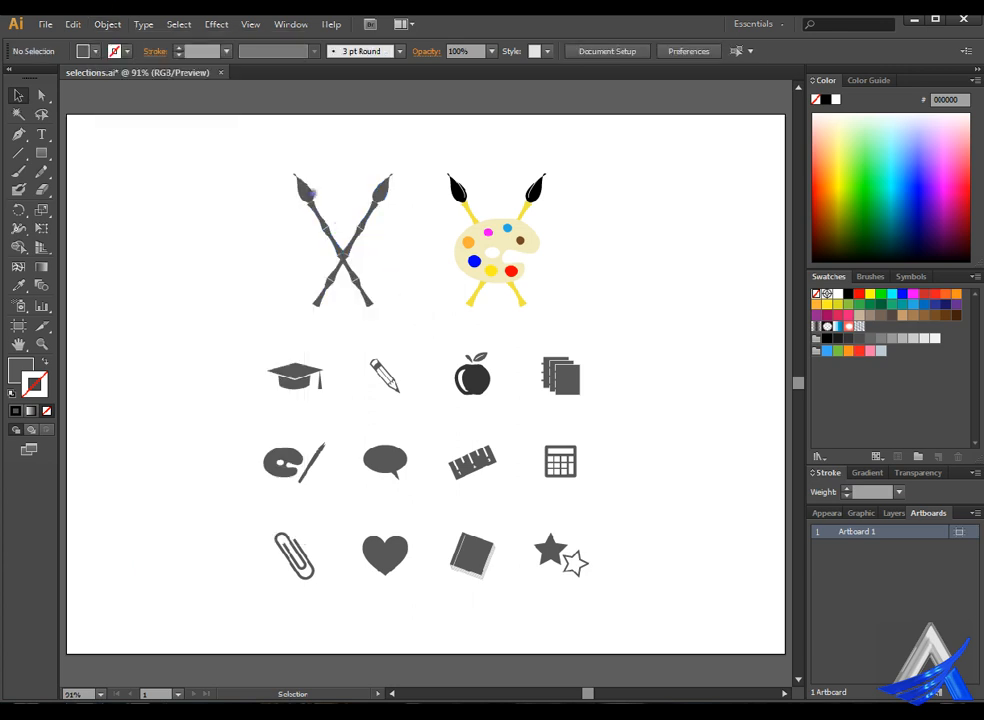
{"action": "left_click", "coordinate": [107, 23]}
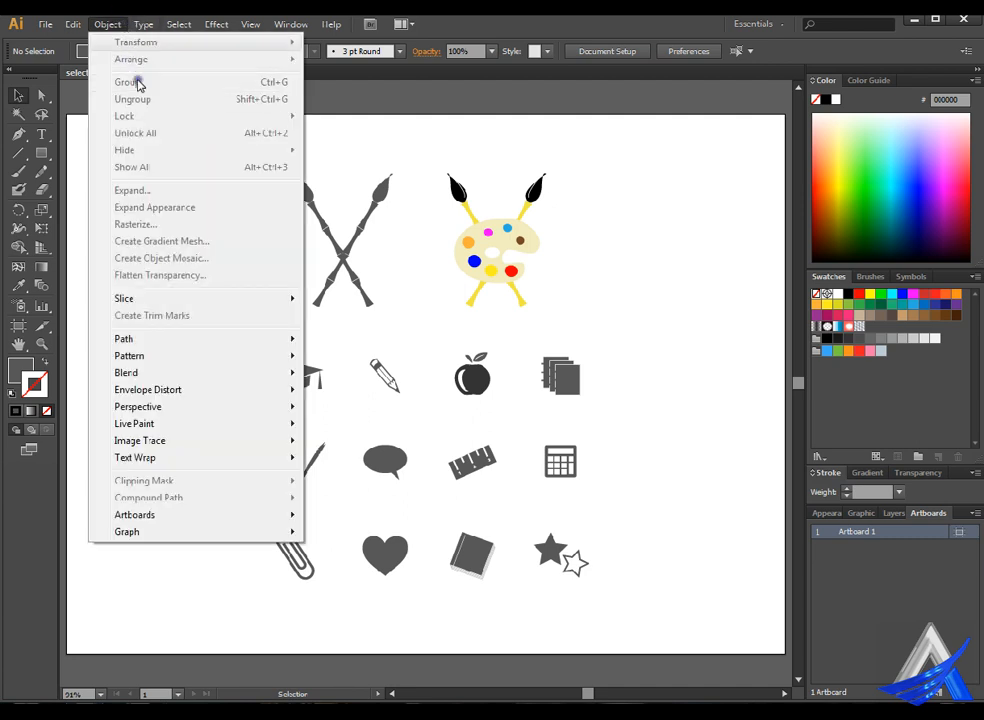
{"action": "left_click", "coordinate": [332, 207]}
{"action": "left_click", "coordinate": [107, 23]}
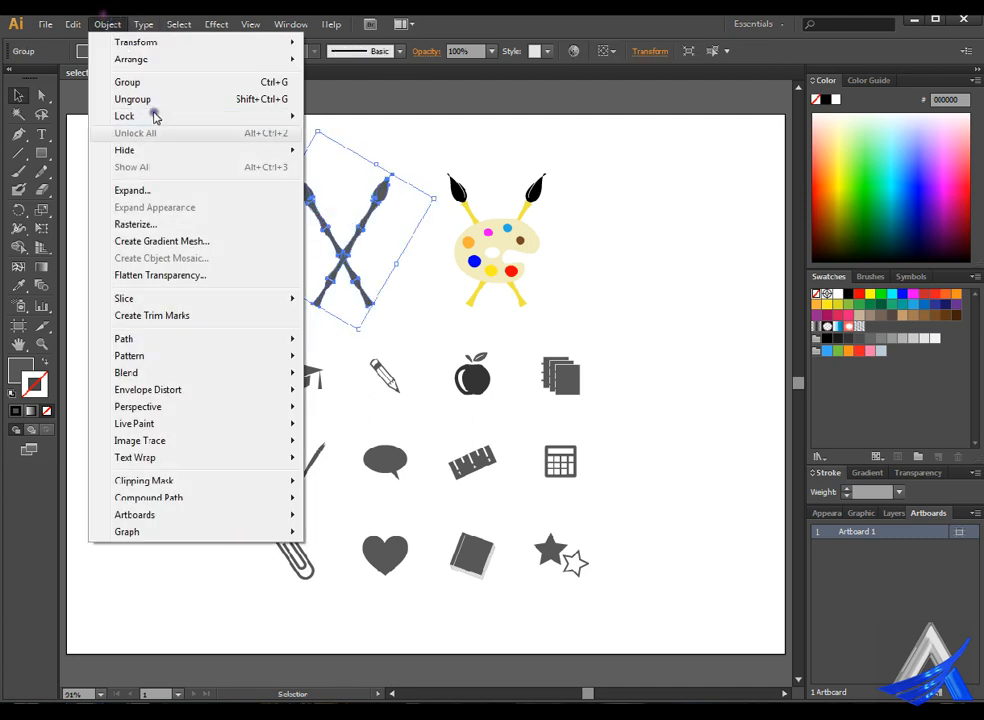
{"action": "left_click", "coordinate": [183, 97]}
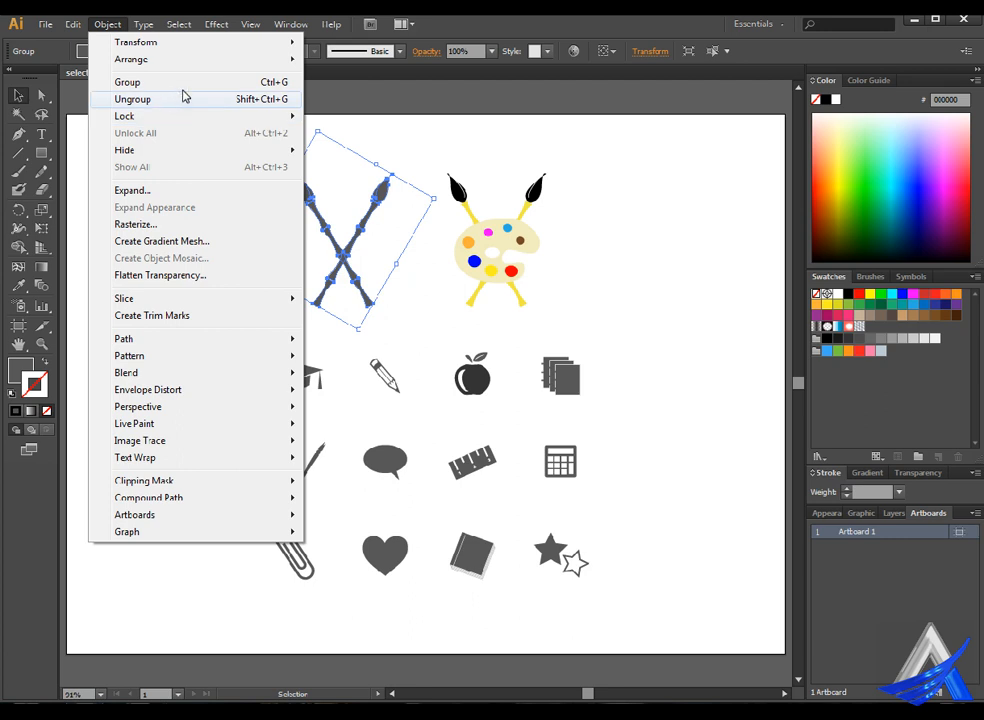
{"action": "left_click", "coordinate": [183, 97]}
{"action": "left_click", "coordinate": [171, 237]}
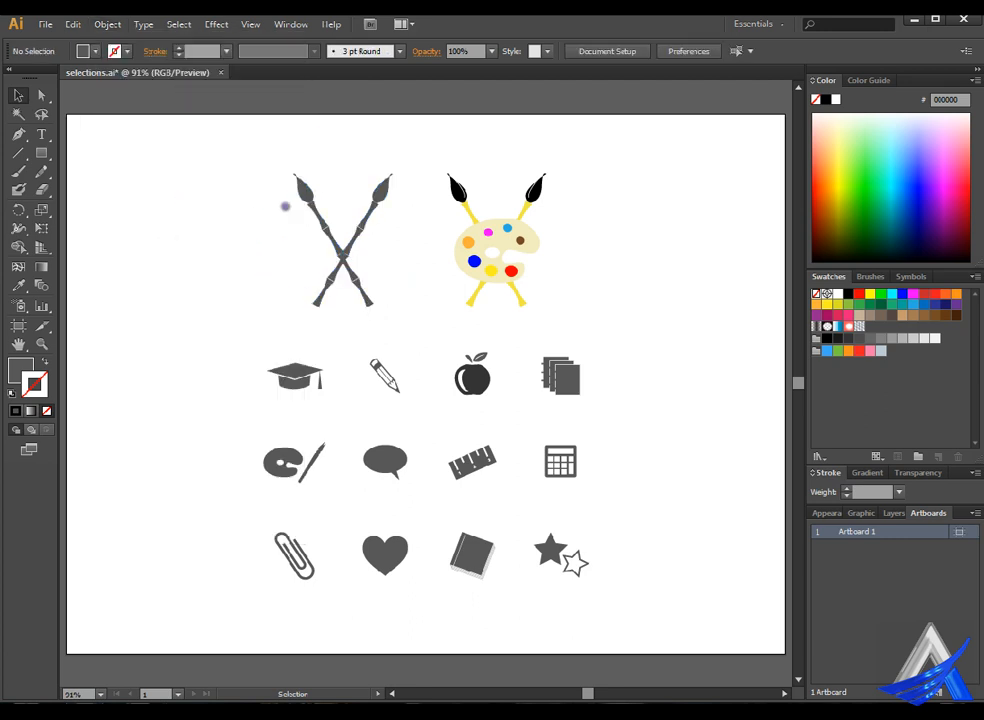
- Check that each dark paintbrush can be selected on its own, and clear the selection
{"action": "left_click", "coordinate": [316, 184]}
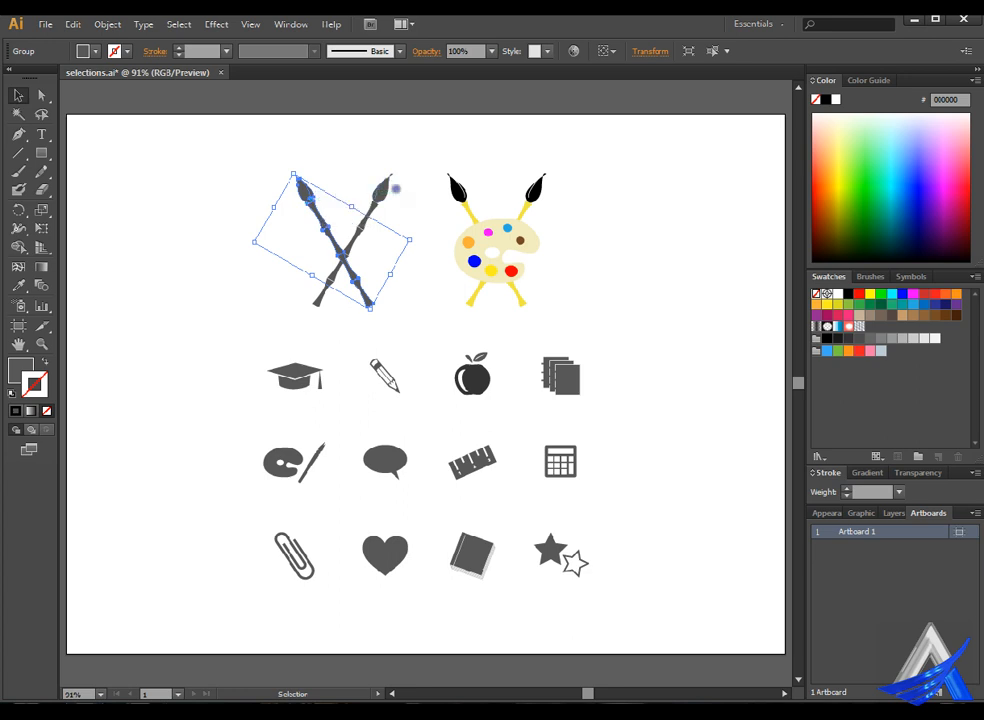
{"action": "left_click", "coordinate": [386, 191]}
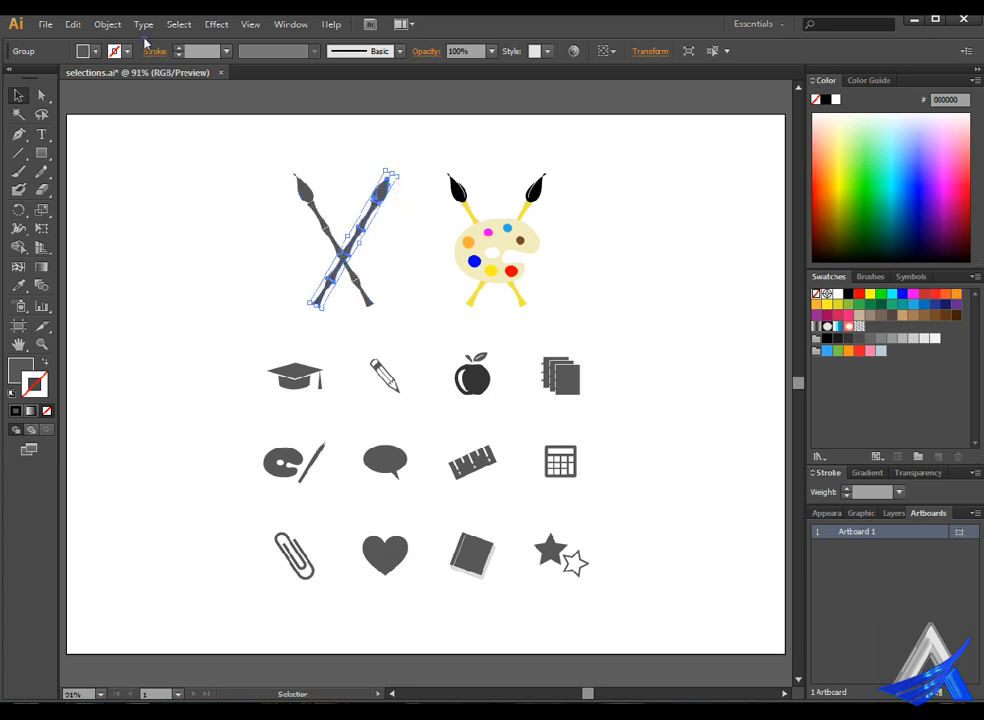
{"action": "left_click", "coordinate": [118, 22]}
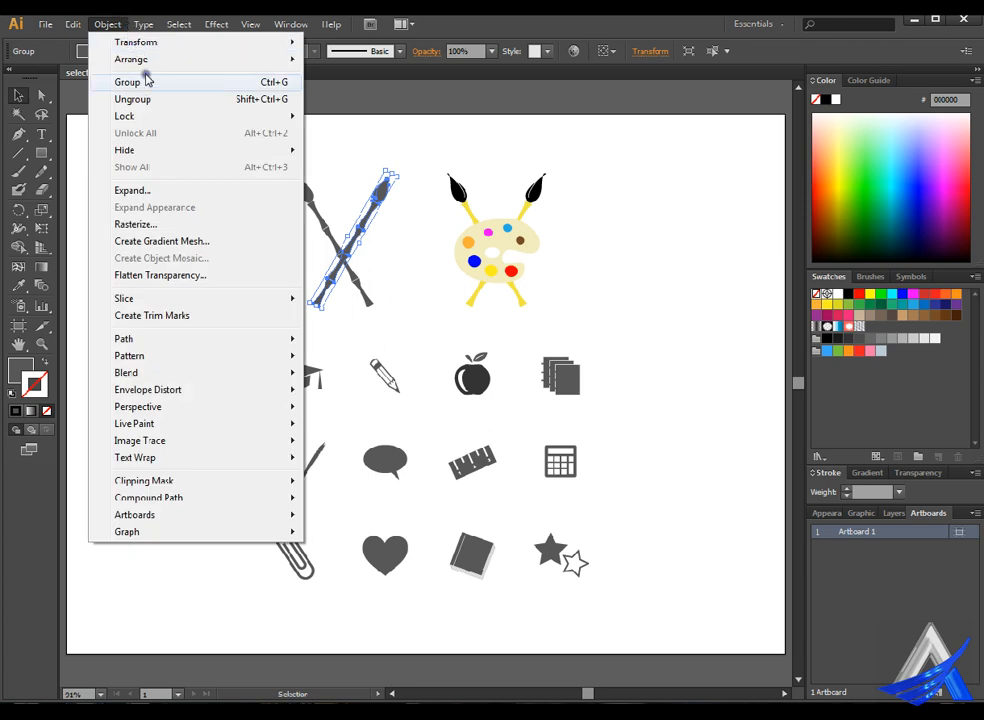
{"action": "left_click", "coordinate": [367, 148]}
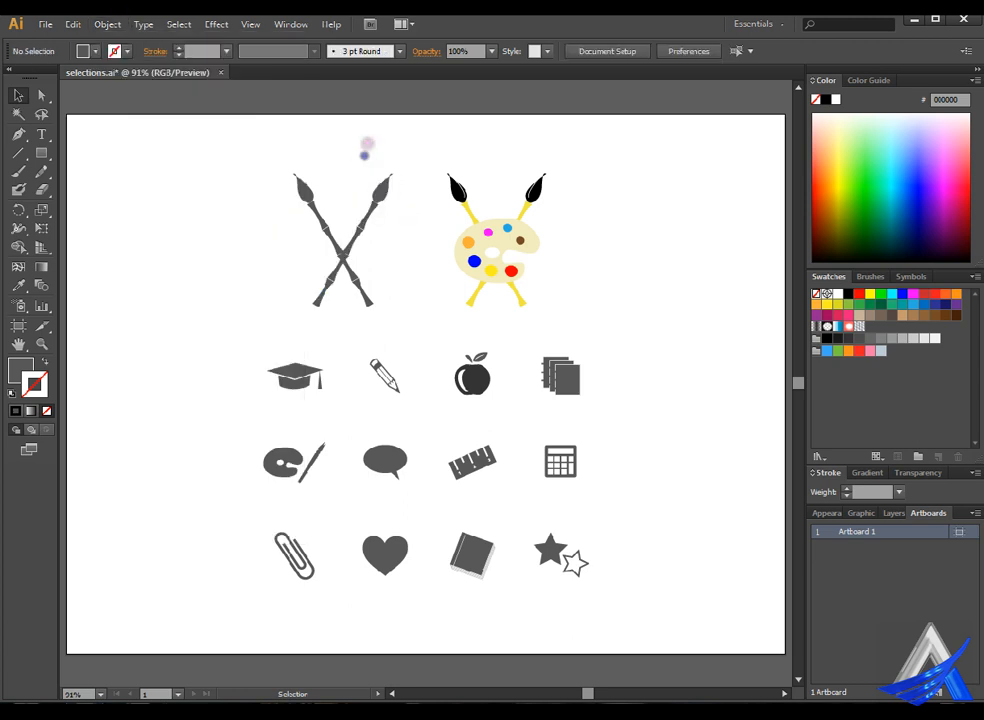
- Select both dark paintbrushes together, group them again, and verify the group by deselecting and reselecting it
{"action": "left_click", "coordinate": [318, 185], "text": "shift"}
{"action": "left_click", "coordinate": [391, 187], "text": "shift"}
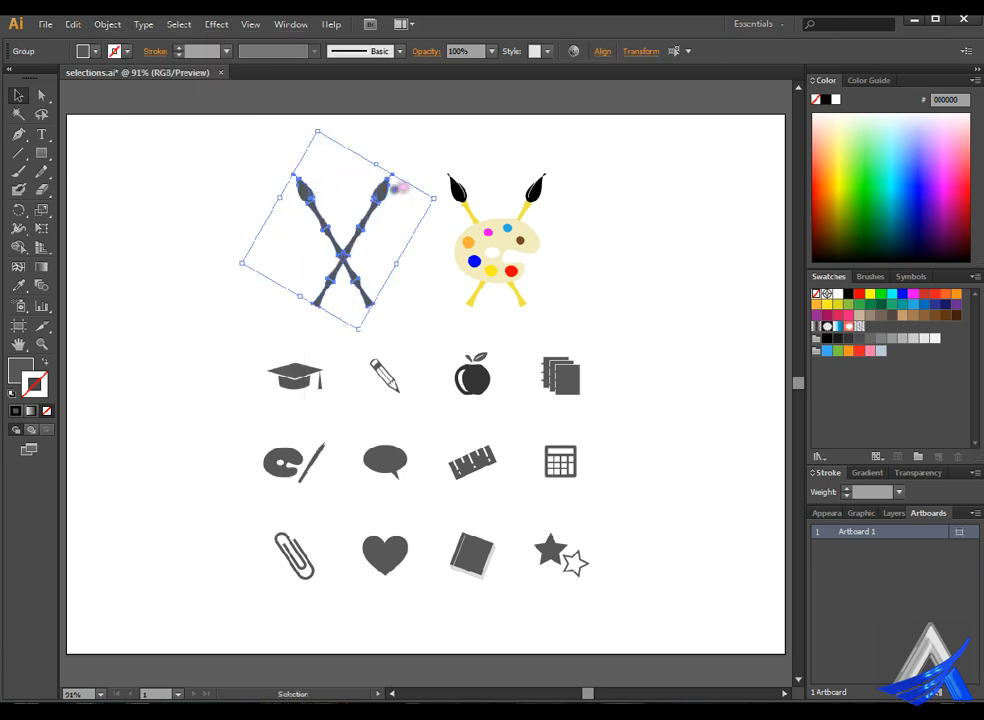
{"action": "left_click", "coordinate": [107, 22]}
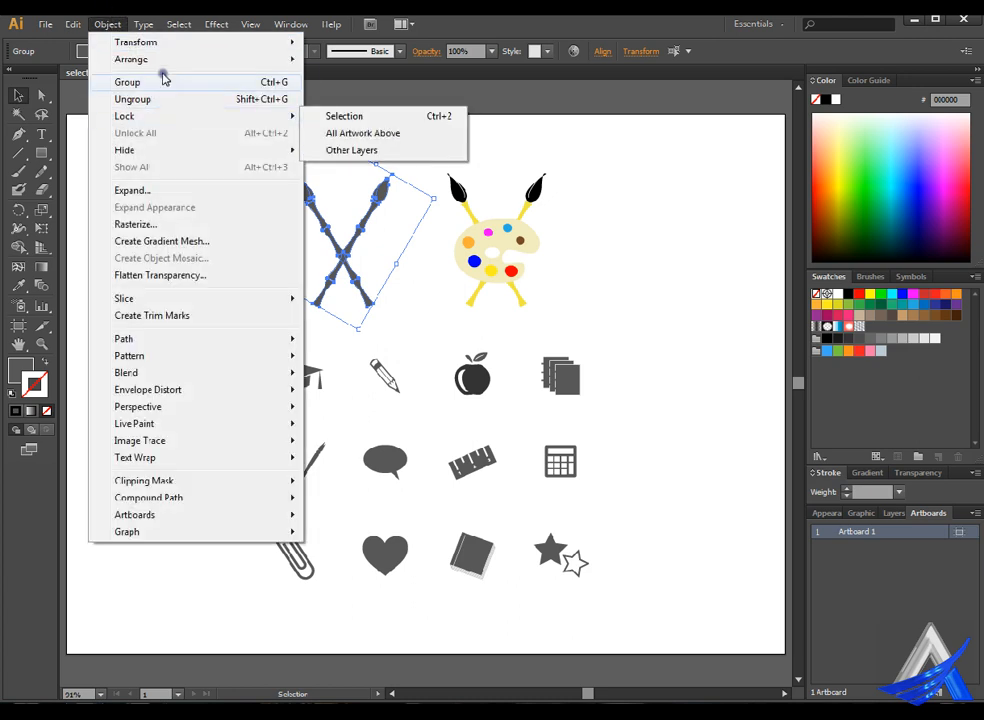
{"action": "left_click", "coordinate": [163, 80]}
{"action": "left_click", "coordinate": [161, 251]}
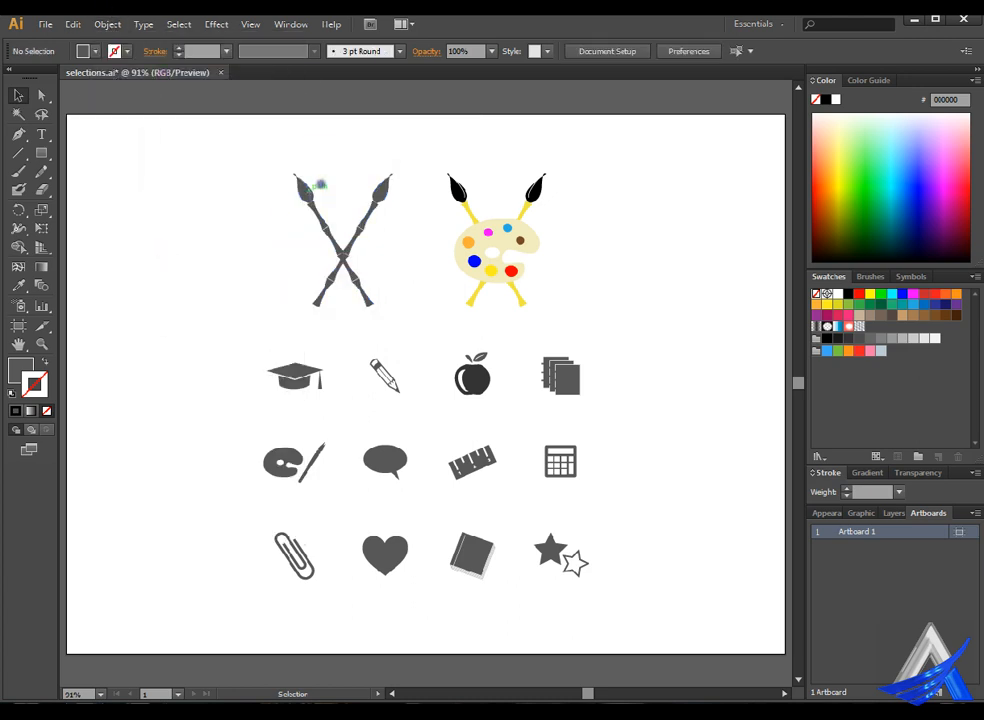
{"action": "left_click", "coordinate": [307, 184]}
{"action": "mouse_move", "coordinate": [307, 184]}
{"action": "left_mouse_down"}
{"action": "mouse_move", "coordinate": [208, 185]}
{"action": "mouse_move", "coordinate": [322, 186]}
{"action": "left_mouse_up"}
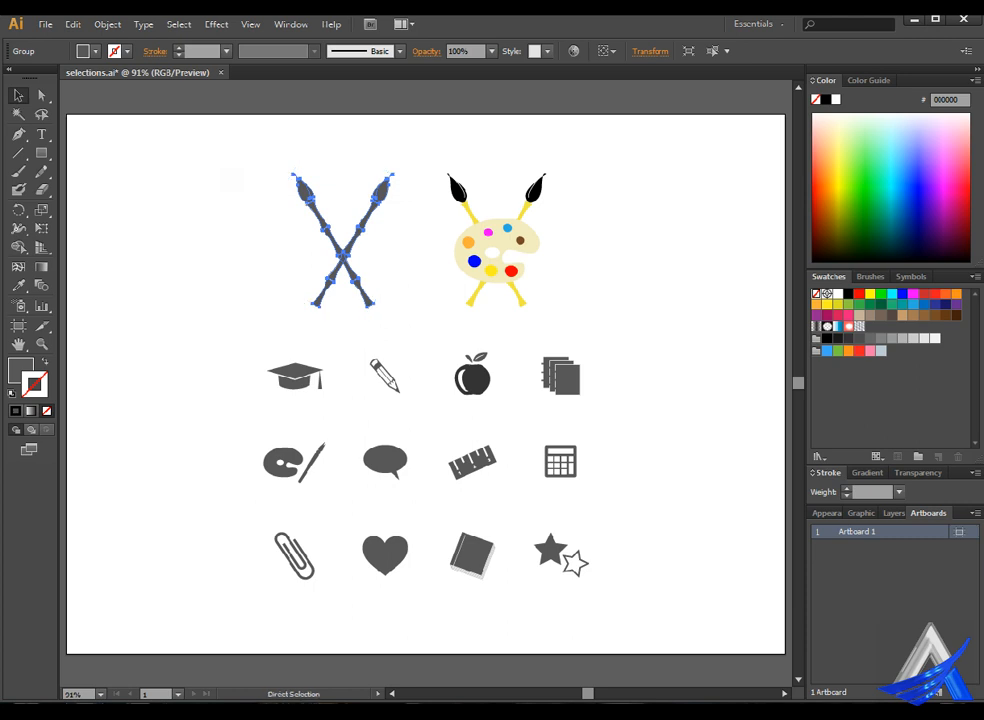
- Ungroup the dark paintbrushes again and select only one of them
{"action": "key", "text": "ctrl+shift+g"}
{"action": "left_click", "coordinate": [220, 167]}
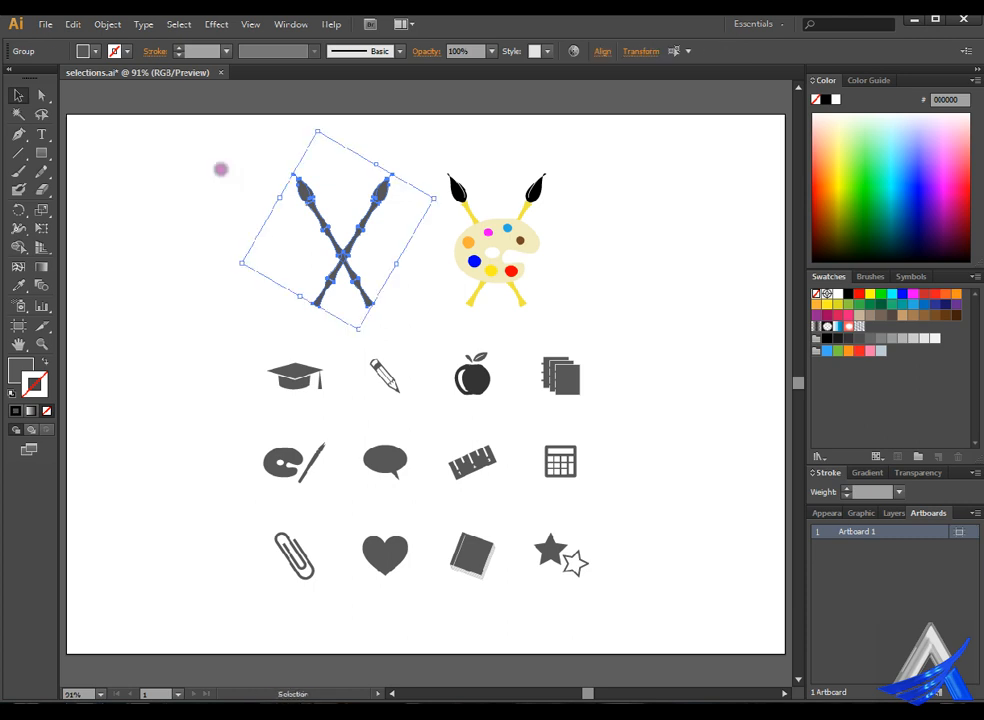
{"action": "left_click", "coordinate": [318, 182]}
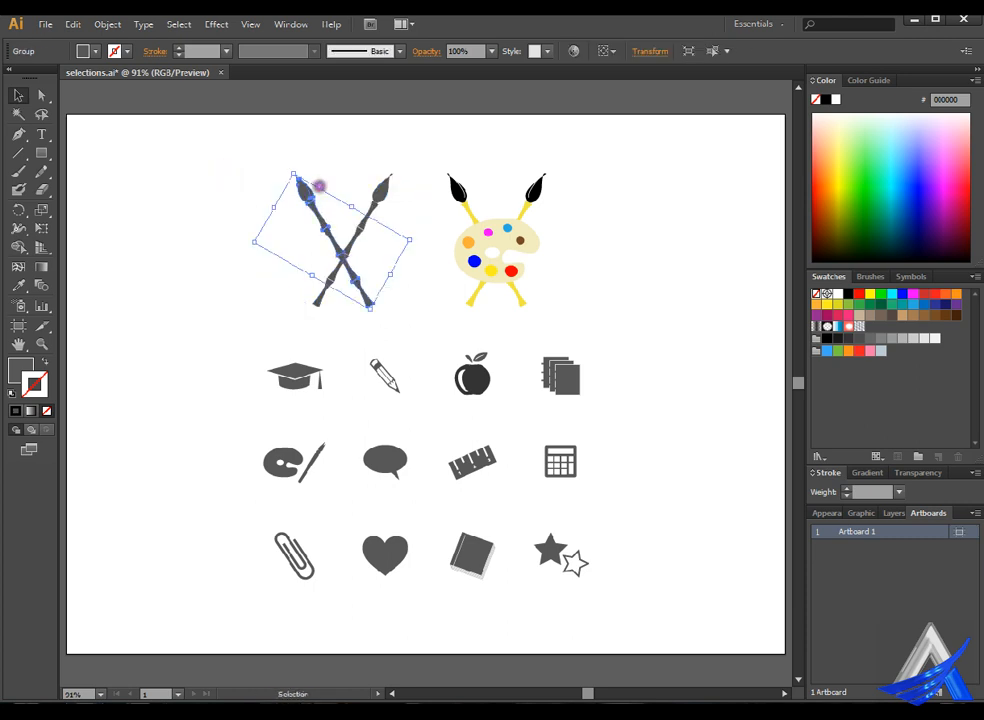
{"action": "mouse_move", "coordinate": [318, 186]}
{"action": "left_mouse_down"}
{"action": "mouse_move", "coordinate": [195, 203]}
{"action": "mouse_move", "coordinate": [309, 199]}
{"action": "left_mouse_up"}
- Marquee-select the crossed dark paintbrushes, the colored palette artwork, the graduation cap and finally both upper artworks together, and clear the selection
{"action": "mouse_move", "coordinate": [254, 151]}
{"action": "left_mouse_down"}
{"action": "mouse_move", "coordinate": [250, 275]}
{"action": "mouse_move", "coordinate": [433, 314]}
{"action": "left_mouse_up"}
{"action": "mouse_move", "coordinate": [556, 149]}
{"action": "left_mouse_down"}
{"action": "mouse_move", "coordinate": [589, 171]}
{"action": "mouse_move", "coordinate": [438, 312]}
{"action": "left_mouse_up"}
{"action": "left_click_drag", "start_coordinate": [263, 335], "coordinate": [340, 397]}
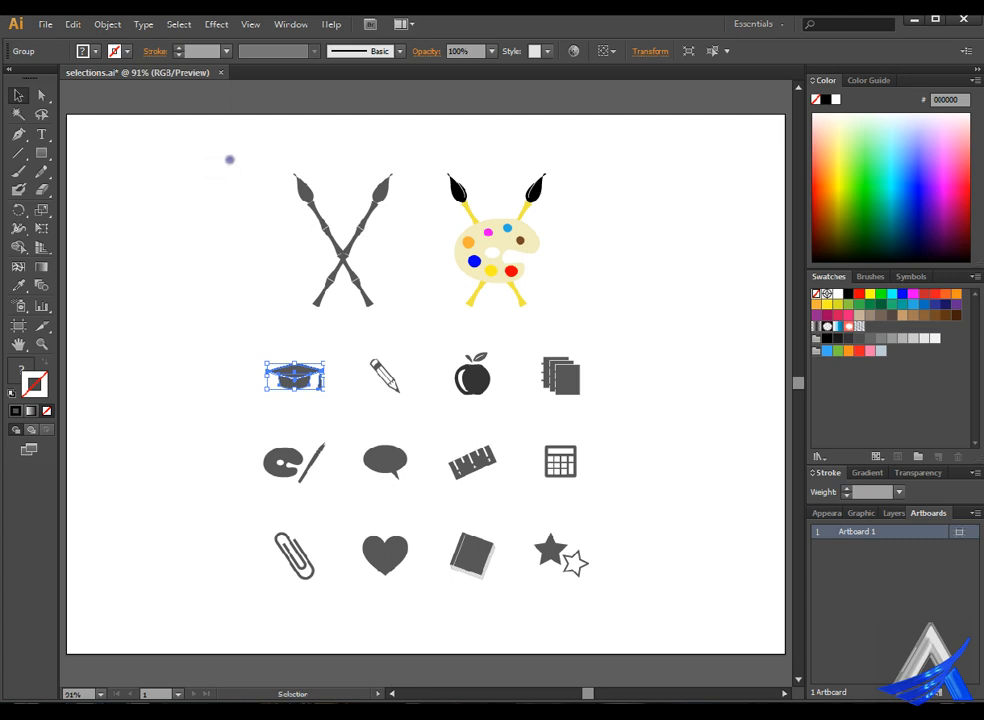
{"action": "mouse_move", "coordinate": [220, 166]}
{"action": "left_mouse_down"}
{"action": "mouse_move", "coordinate": [261, 362]}
{"action": "mouse_move", "coordinate": [367, 380]}
{"action": "mouse_move", "coordinate": [385, 348]}
{"action": "mouse_move", "coordinate": [573, 288]}
{"action": "left_mouse_up"}
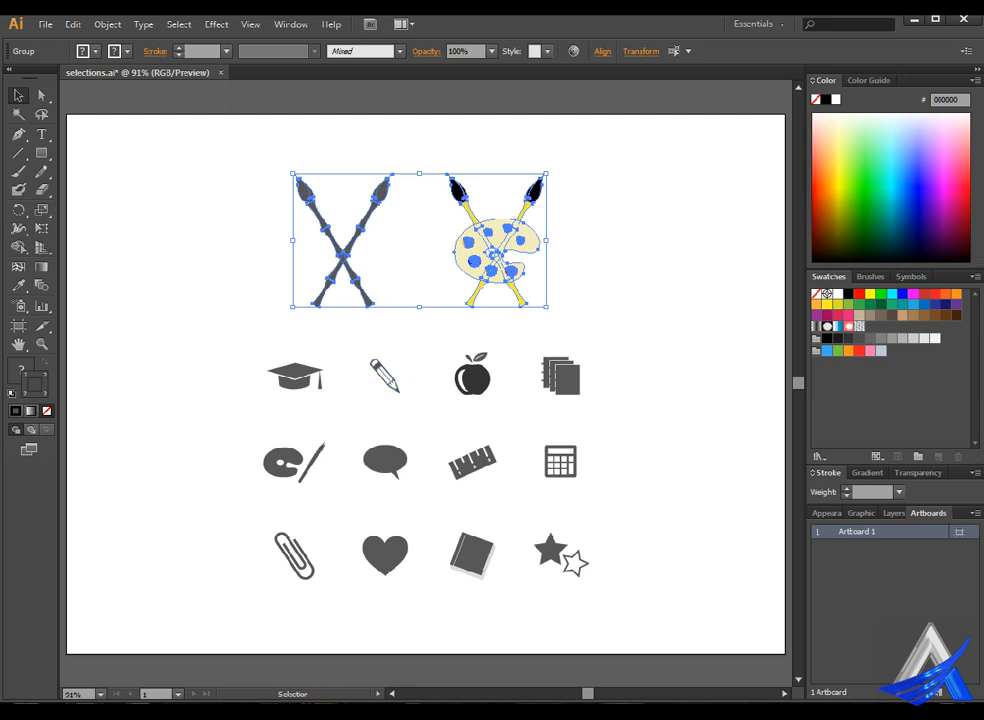
{"action": "left_click", "coordinate": [254, 238]}
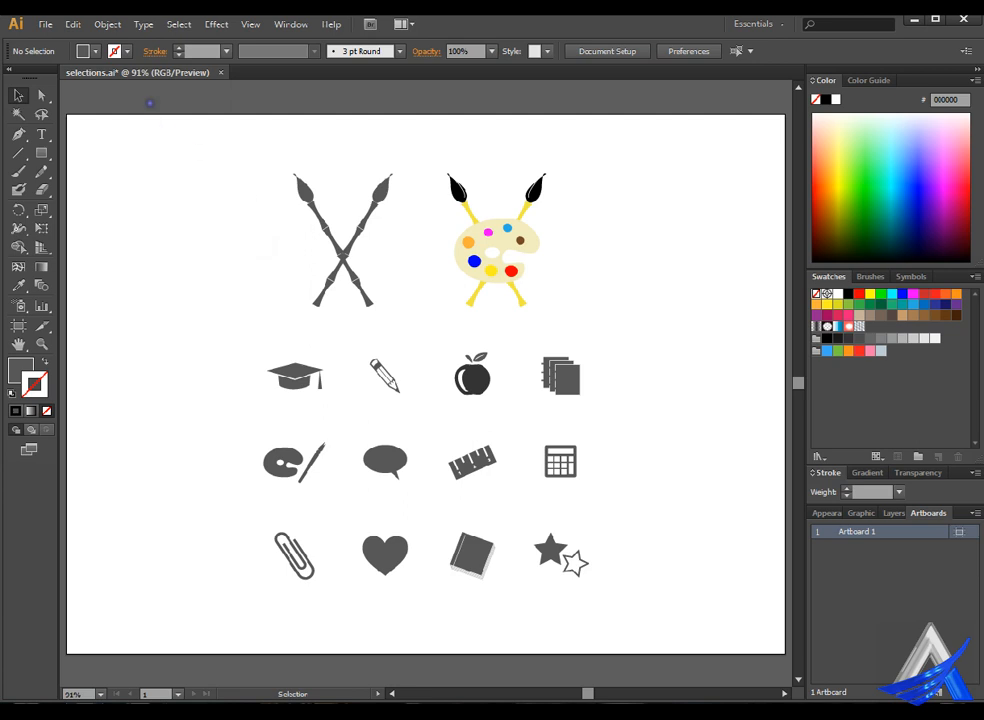
- Review the Group and Ungroup commands, and select each dark paintbrush individually
{"action": "left_click", "coordinate": [108, 23]}
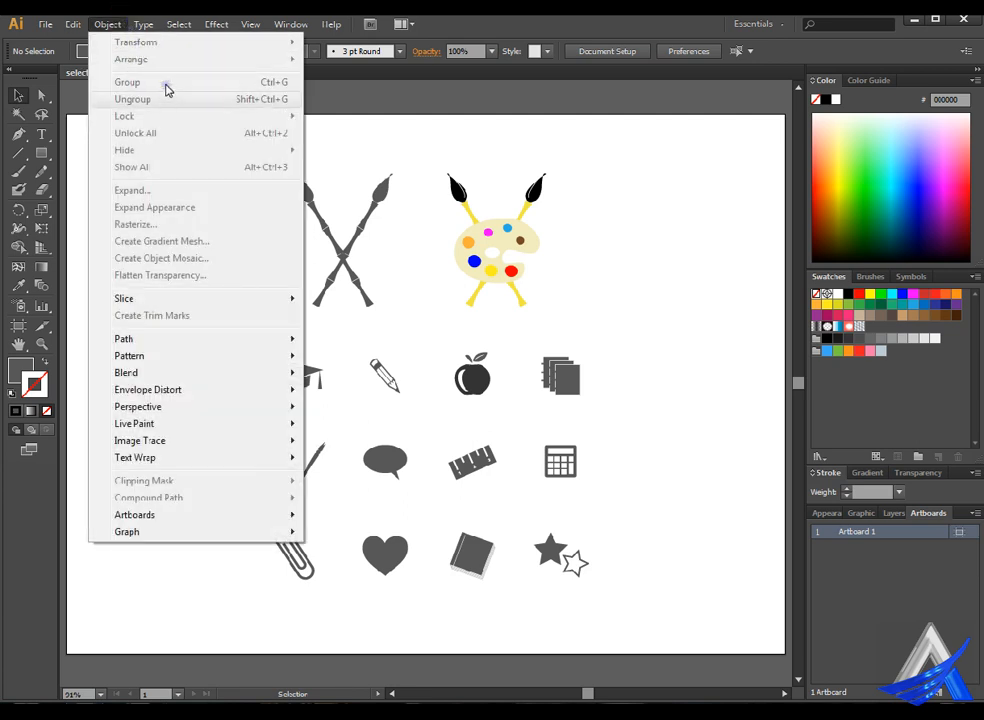
{"action": "left_click", "coordinate": [365, 158]}
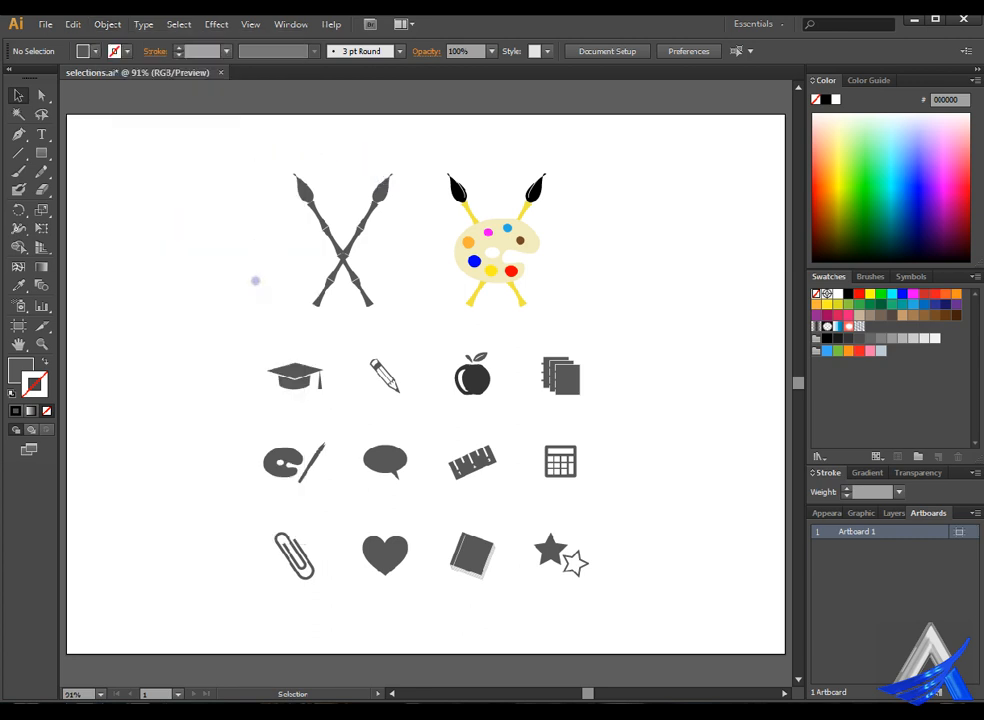
{"action": "left_click", "coordinate": [319, 186]}
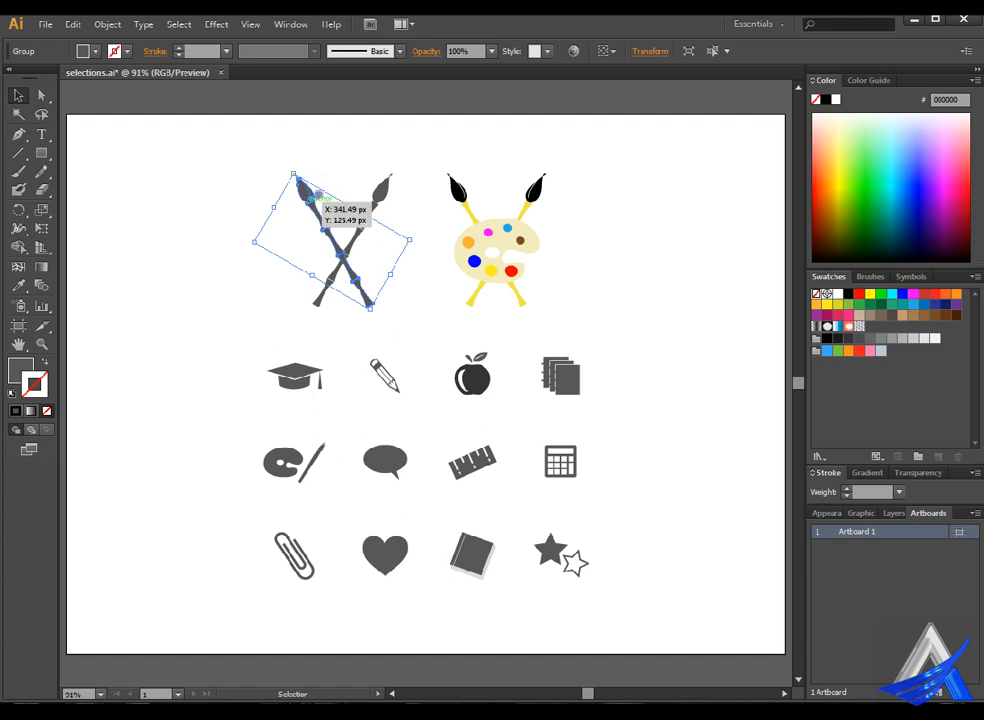
{"action": "left_click", "coordinate": [388, 189]}
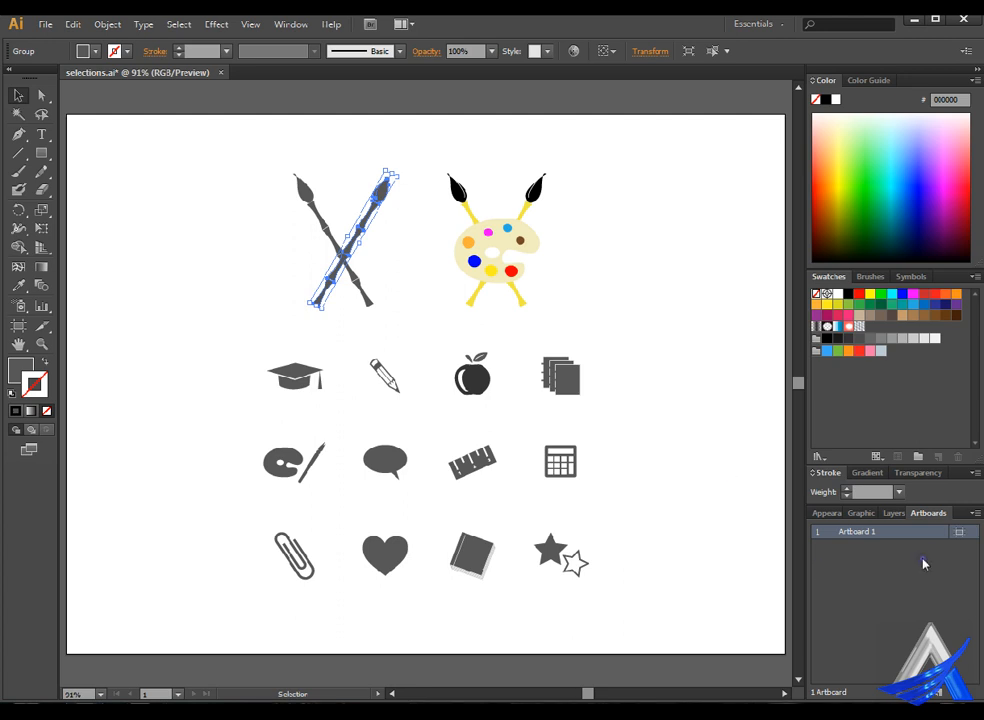
- Display the document's layers, marquee-select the two upper artworks together with the apple, and clear the selection
{"action": "left_click", "coordinate": [895, 513]}
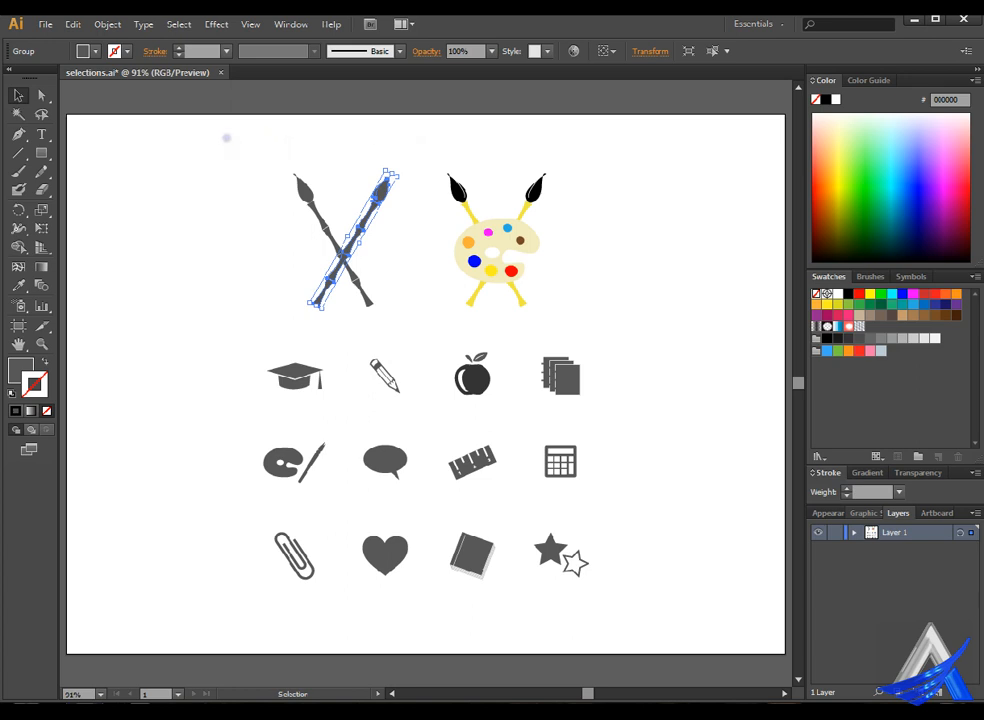
{"action": "mouse_move", "coordinate": [217, 147]}
{"action": "left_mouse_down"}
{"action": "mouse_move", "coordinate": [218, 281]}
{"action": "mouse_move", "coordinate": [598, 351]}
{"action": "left_mouse_up"}
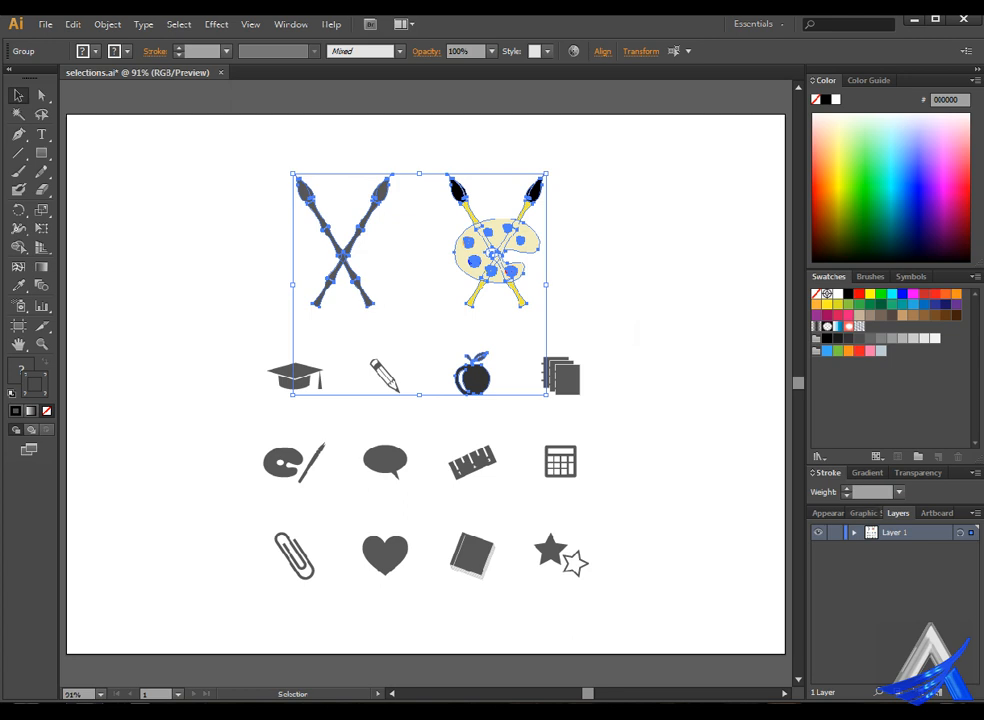
{"action": "left_click", "coordinate": [657, 310]}
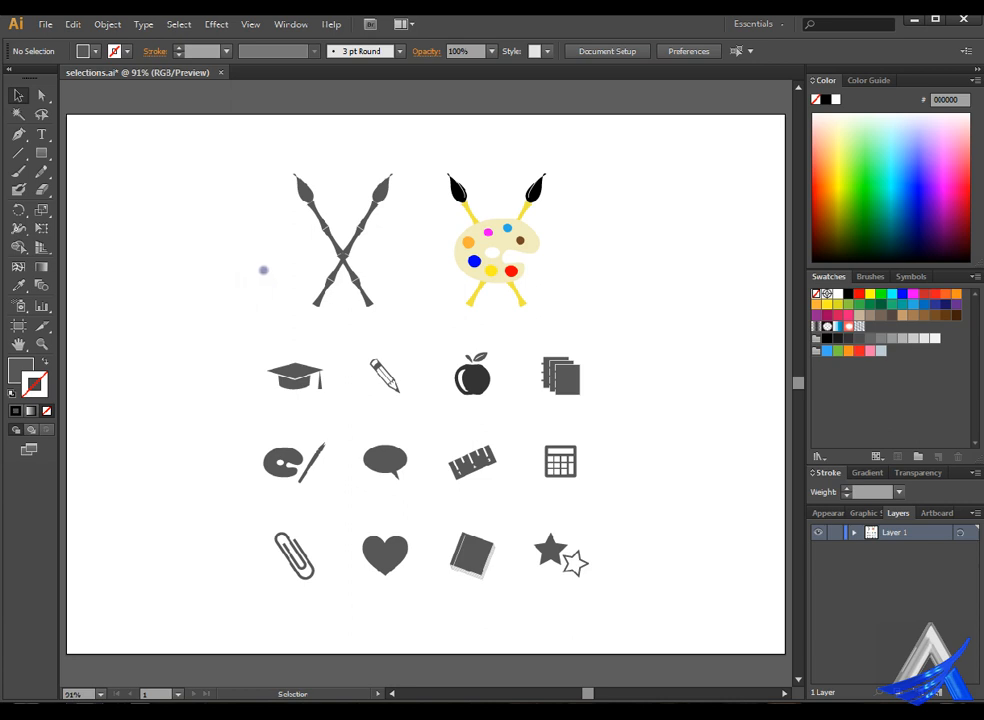
- Zoom in on the colored palette artwork, select it as one group, review the grouping commands, and clear the selection
{"action": "left_click", "coordinate": [42, 344]}
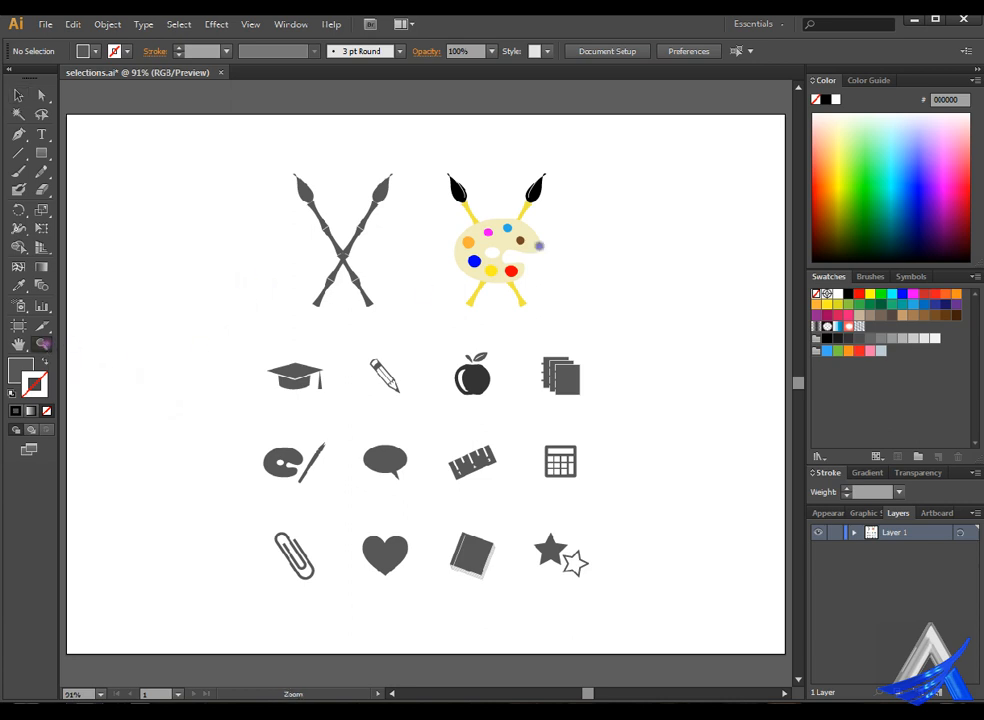
{"action": "left_click_drag", "start_coordinate": [441, 157], "coordinate": [596, 321]}
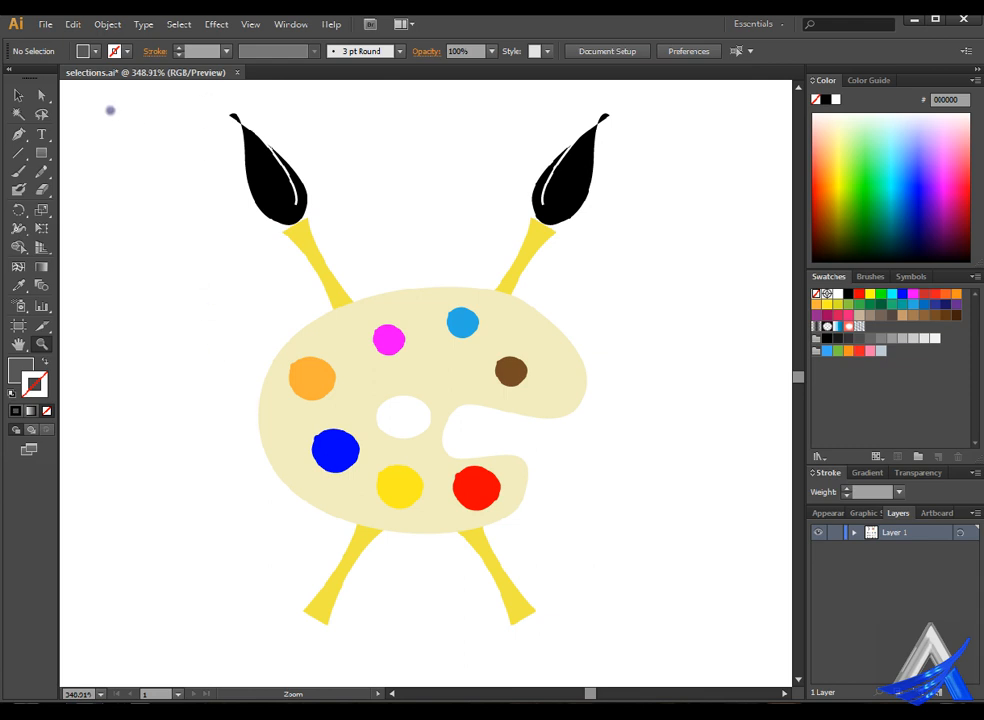
{"action": "left_click", "coordinate": [19, 95]}
{"action": "left_click", "coordinate": [268, 160]}
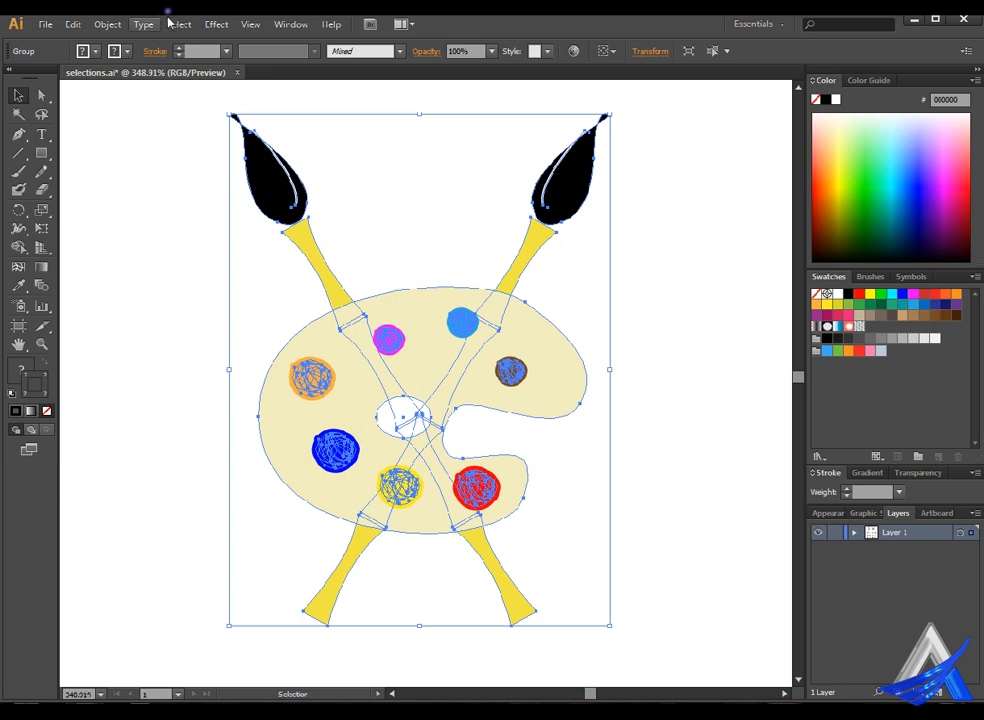
{"action": "left_click", "coordinate": [108, 24]}
{"action": "left_click", "coordinate": [150, 80]}
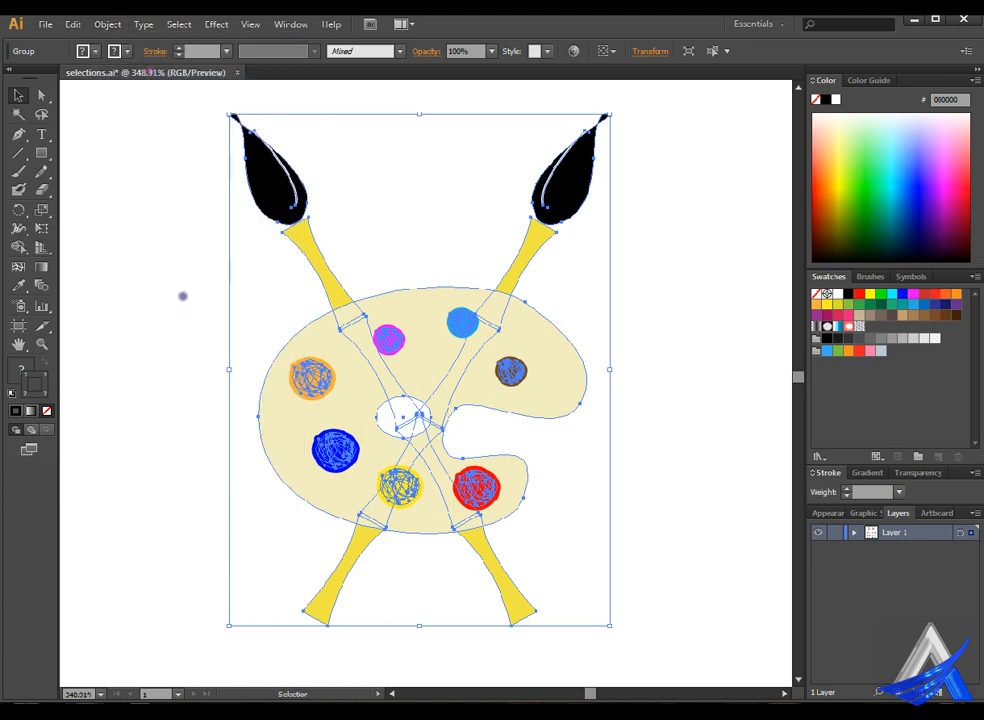
{"action": "left_click", "coordinate": [180, 296]}
- Enter and leave isolation mode on the colored palette group twice, at close and wider views
{"action": "double_click", "coordinate": [274, 190]}
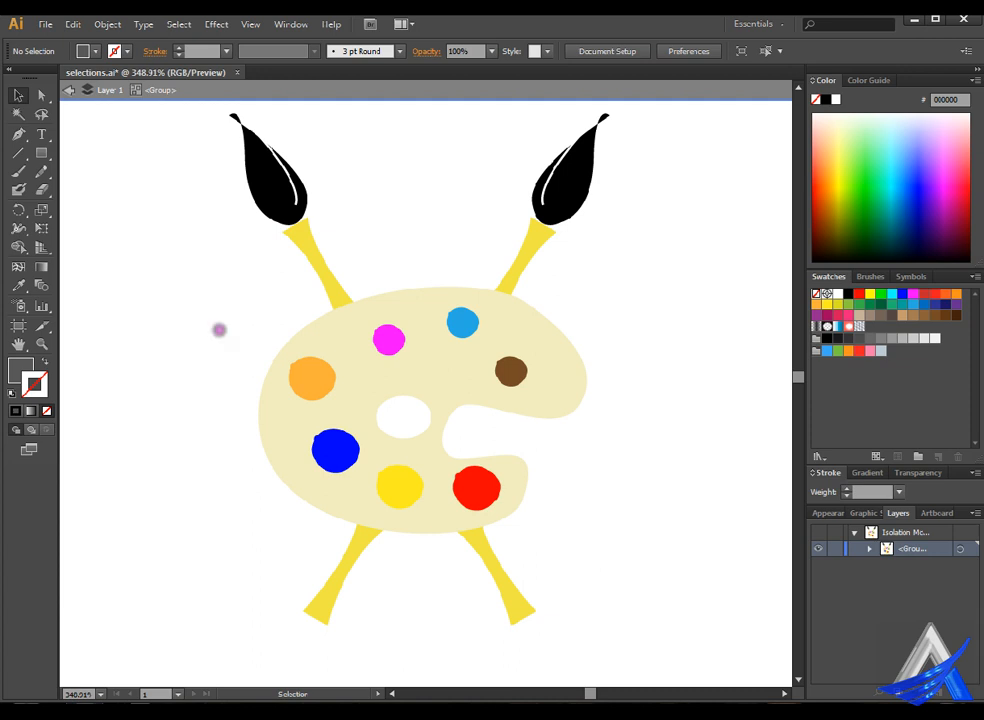
{"action": "double_click", "coordinate": [119, 338]}
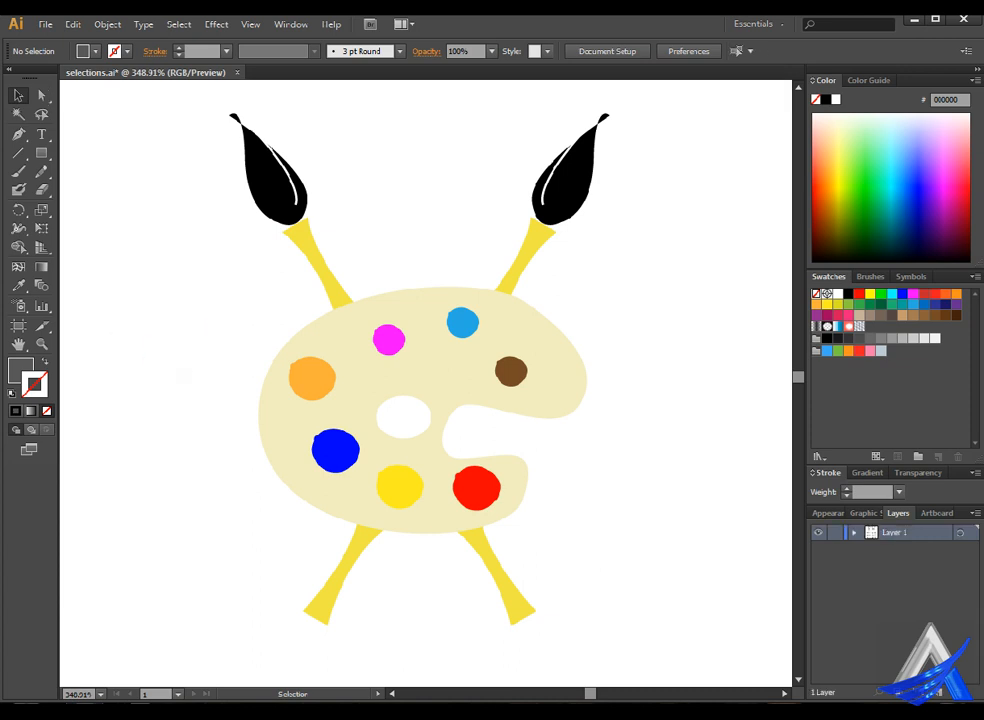
{"action": "key", "text": "ctrl+minus"}
{"action": "key", "text": "ctrl+minus"}
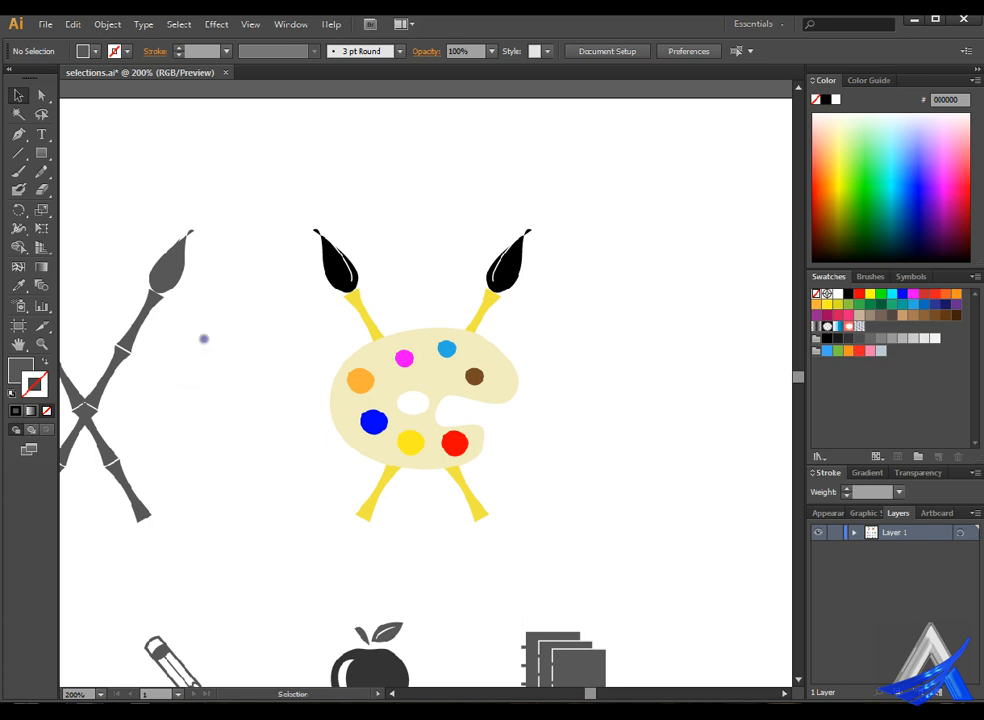
{"action": "left_click", "coordinate": [348, 258]}
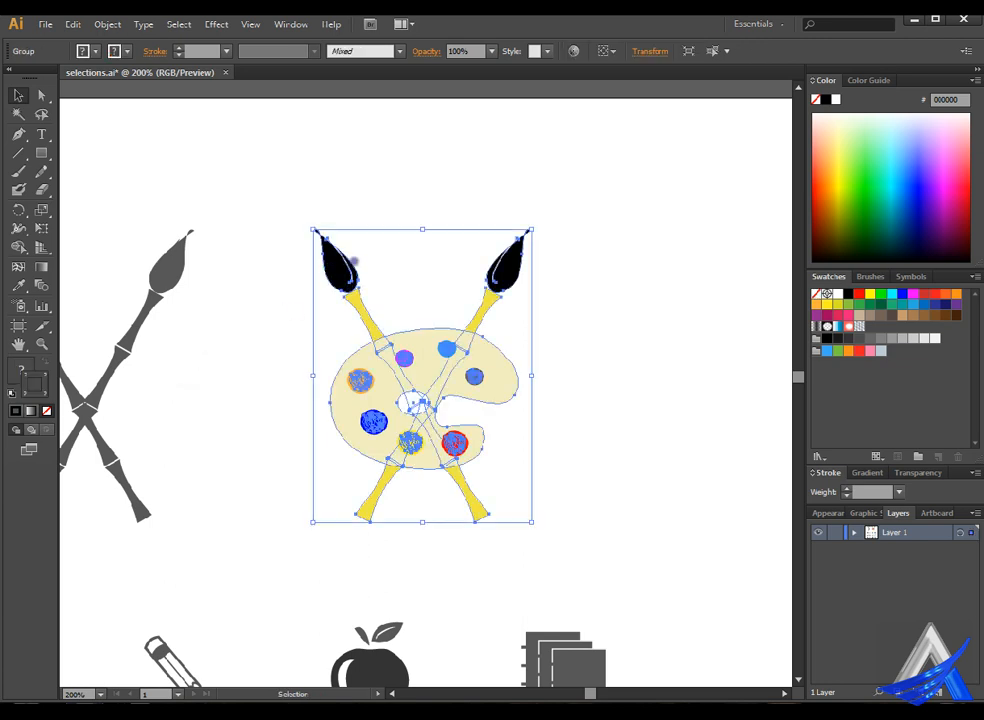
{"action": "double_click", "coordinate": [349, 261]}
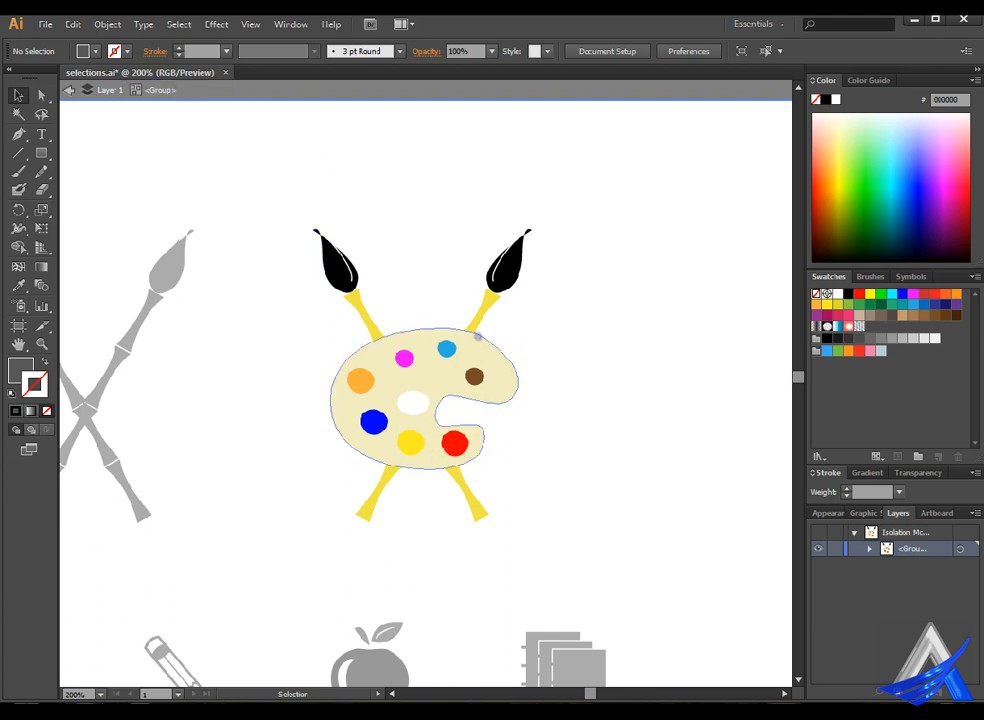
{"action": "double_click", "coordinate": [159, 390]}
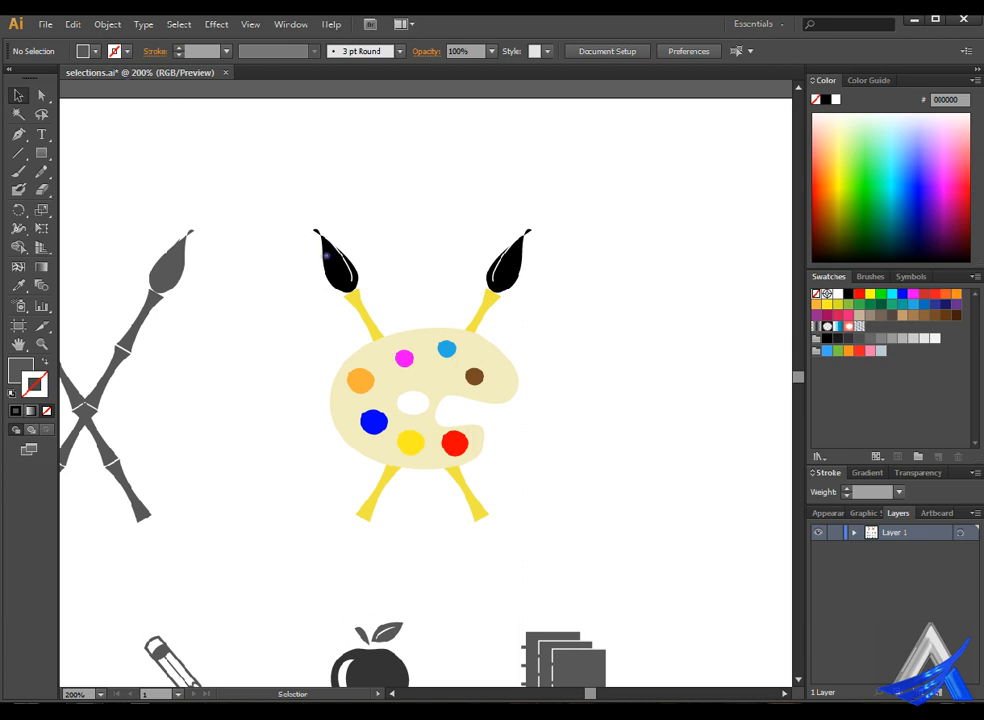
- Isolate the colored palette group and its nested left brush group, and select that brush's black tip
{"action": "double_click", "coordinate": [325, 256]}
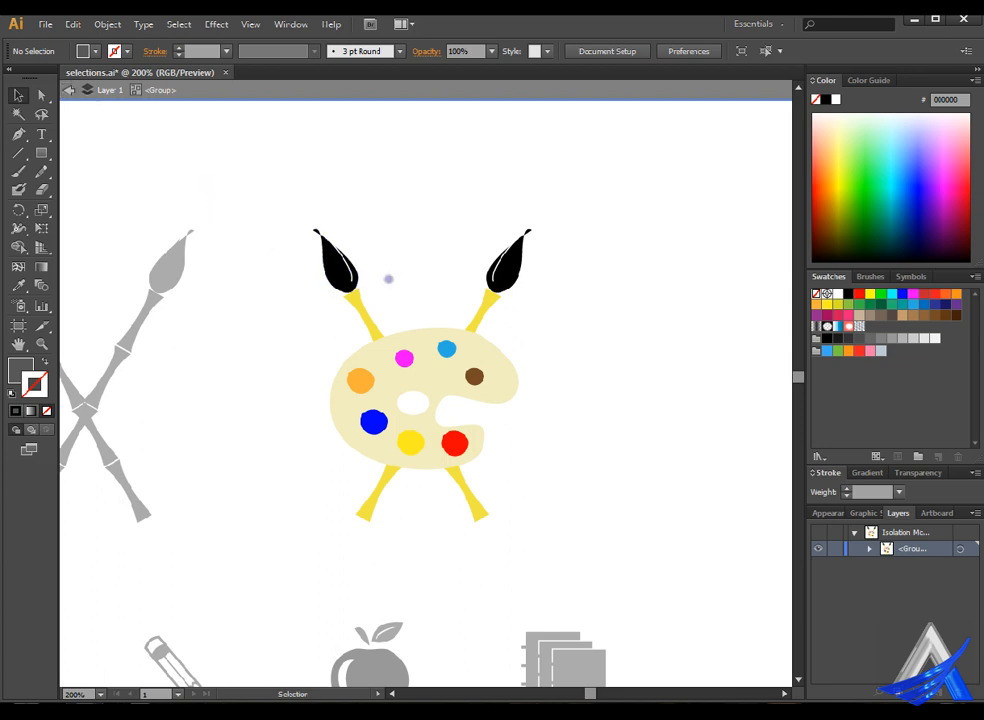
{"action": "left_click", "coordinate": [348, 268]}
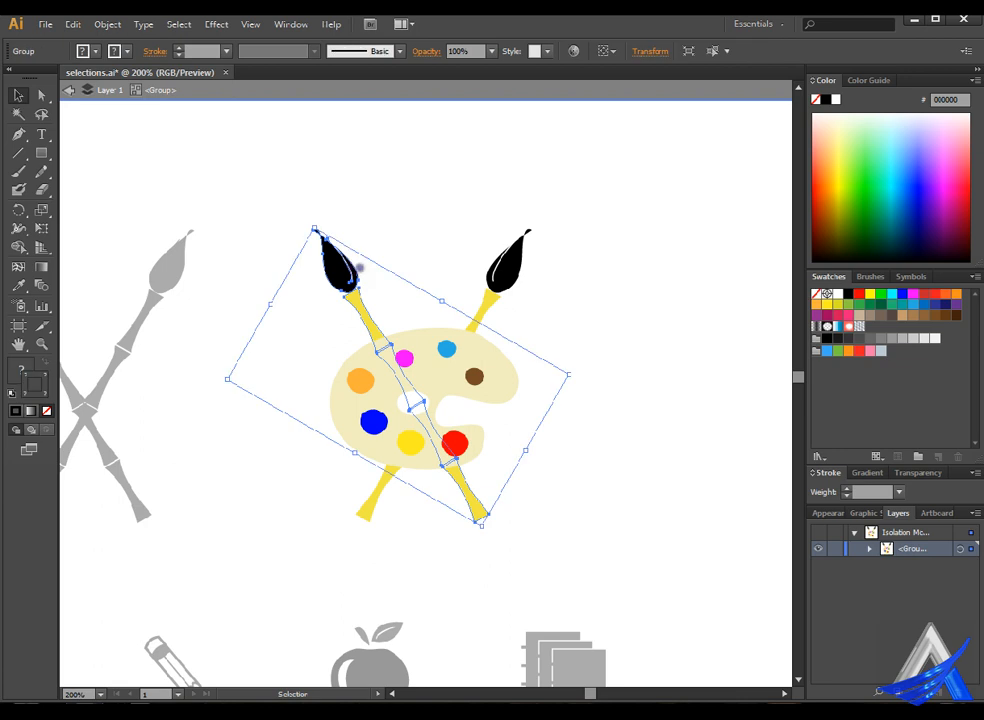
{"action": "double_click", "coordinate": [350, 266]}
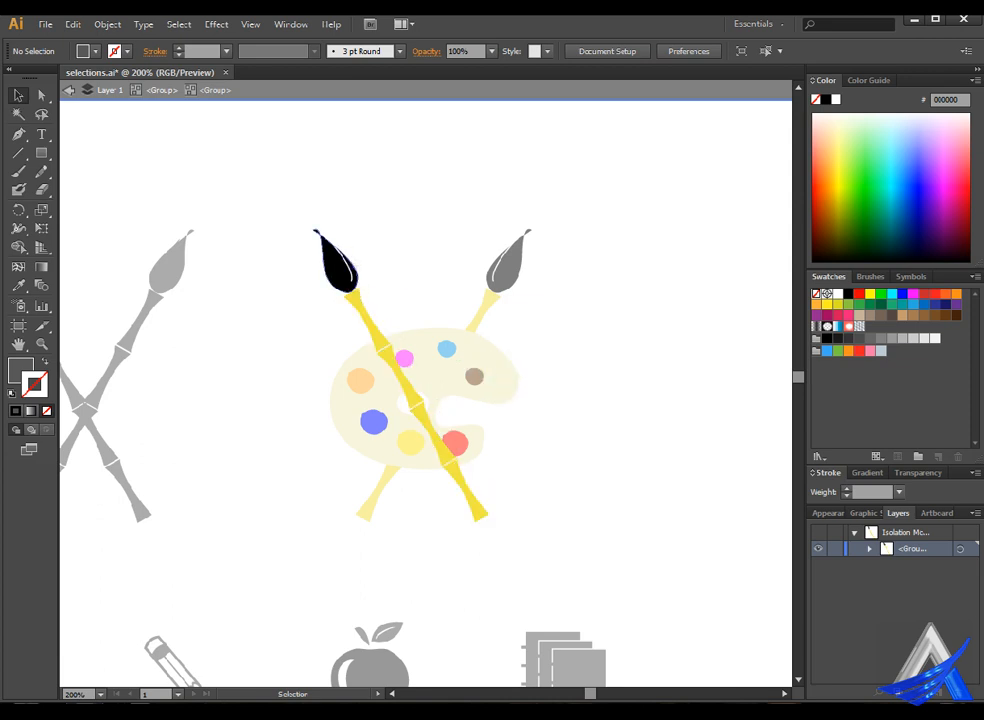
{"action": "left_click", "coordinate": [343, 264]}
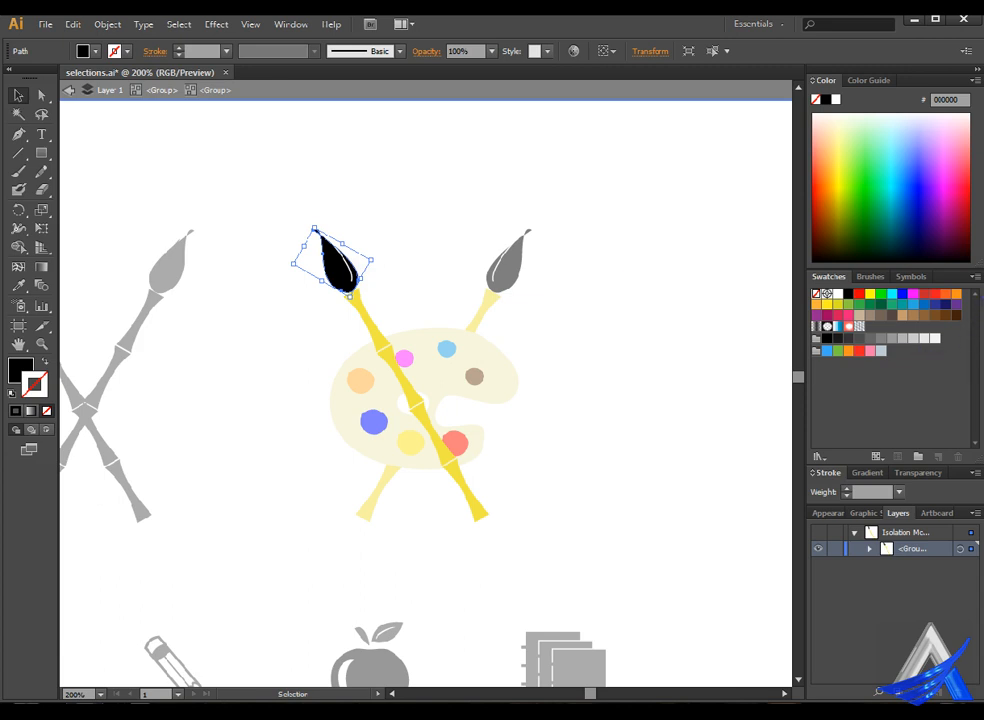
- Try an orange F15A24 stroke on the isolated brush tip, make the fill active for color changes, and undo the stroke
{"action": "left_click", "coordinate": [945, 294]}
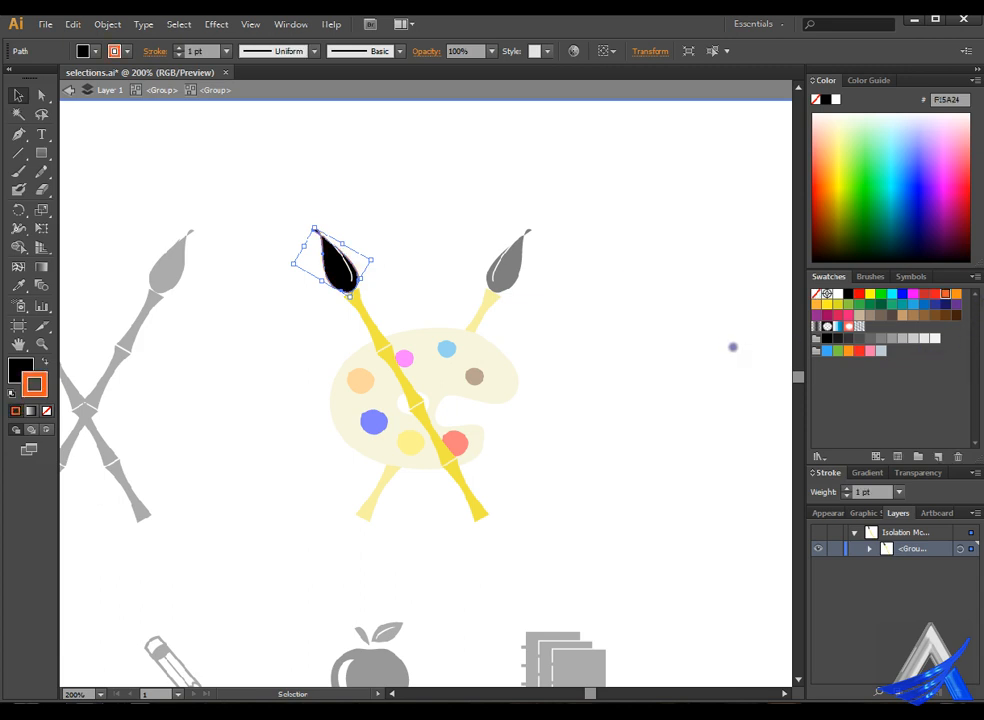
{"action": "left_click", "coordinate": [20, 372]}
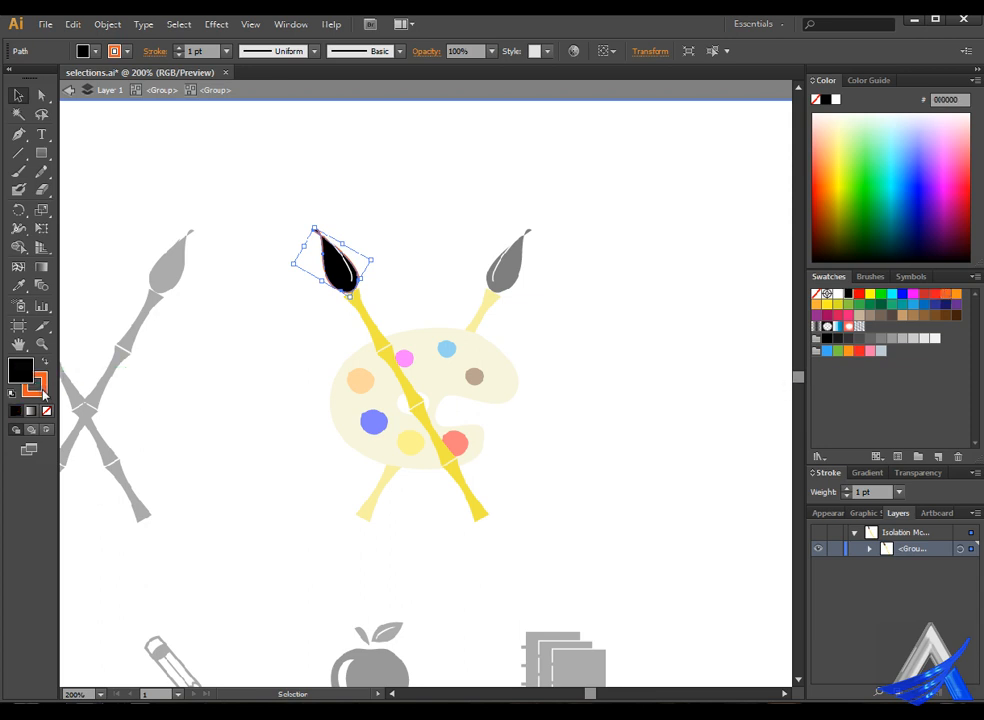
{"action": "key", "text": "ctrl+z"}
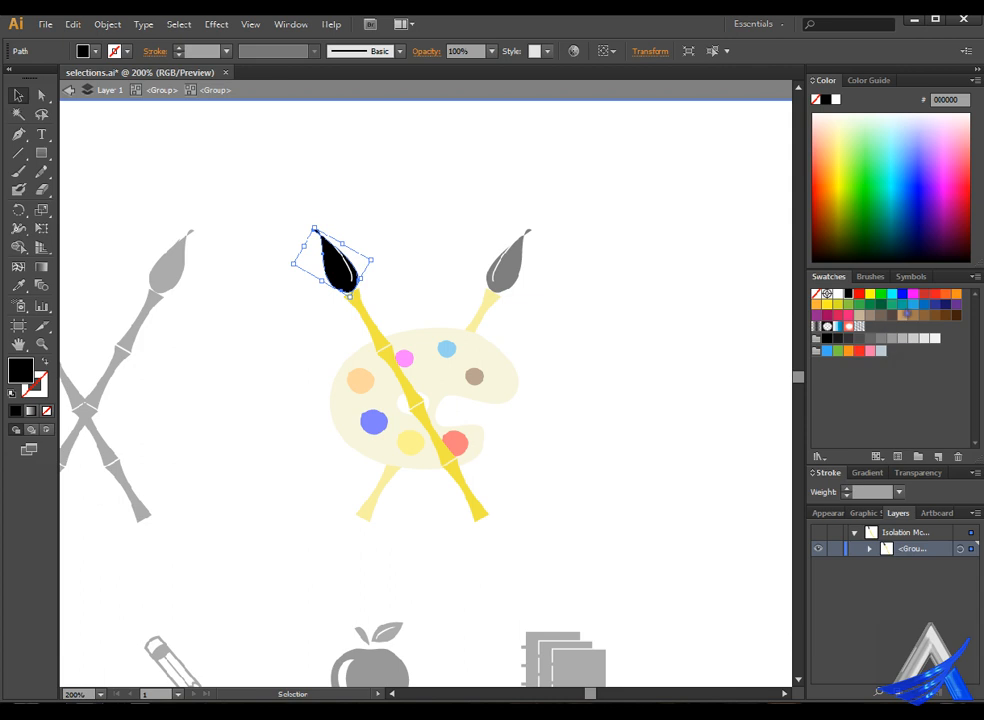
- Fill the left brush's tip with orange F15A24 and leave isolation mode
{"action": "left_click", "coordinate": [944, 293]}
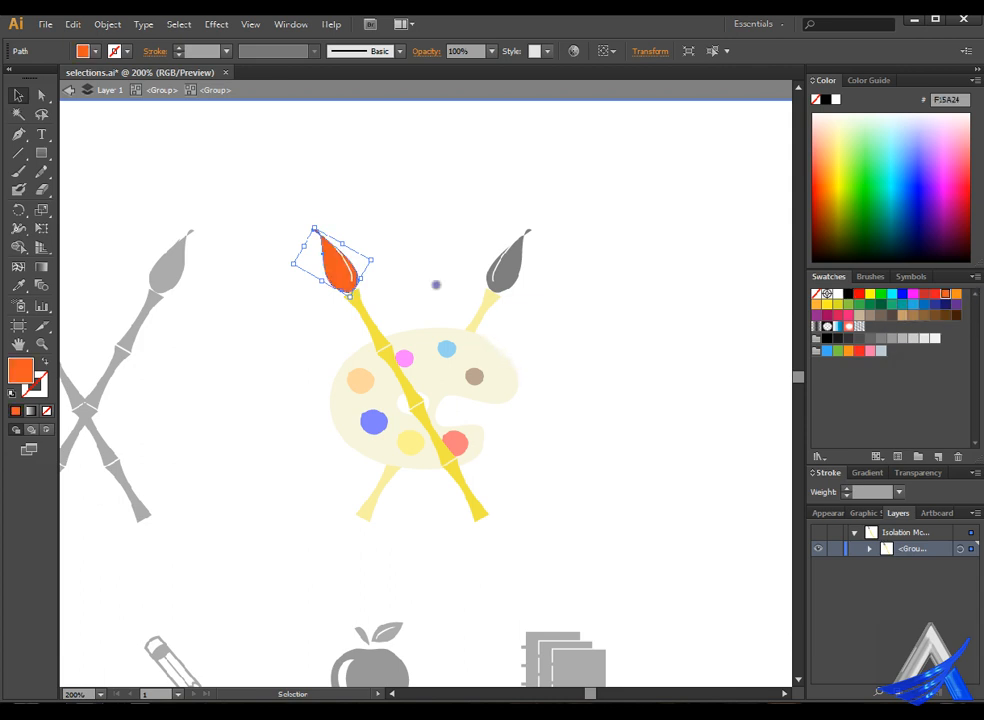
{"action": "left_click", "coordinate": [398, 279]}
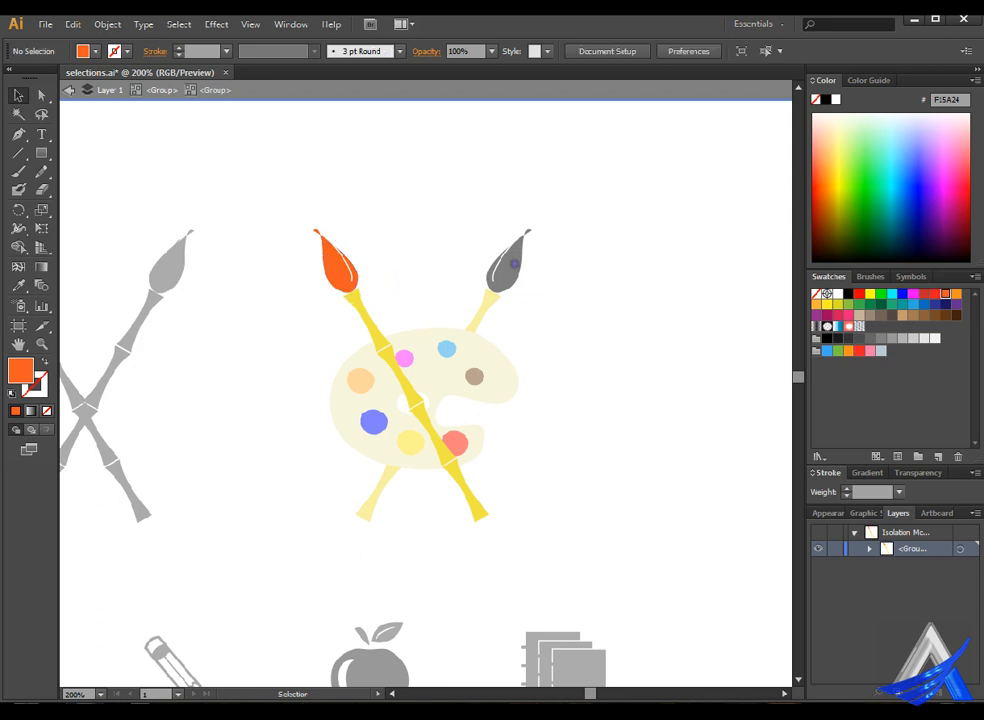
{"action": "double_click", "coordinate": [538, 260]}
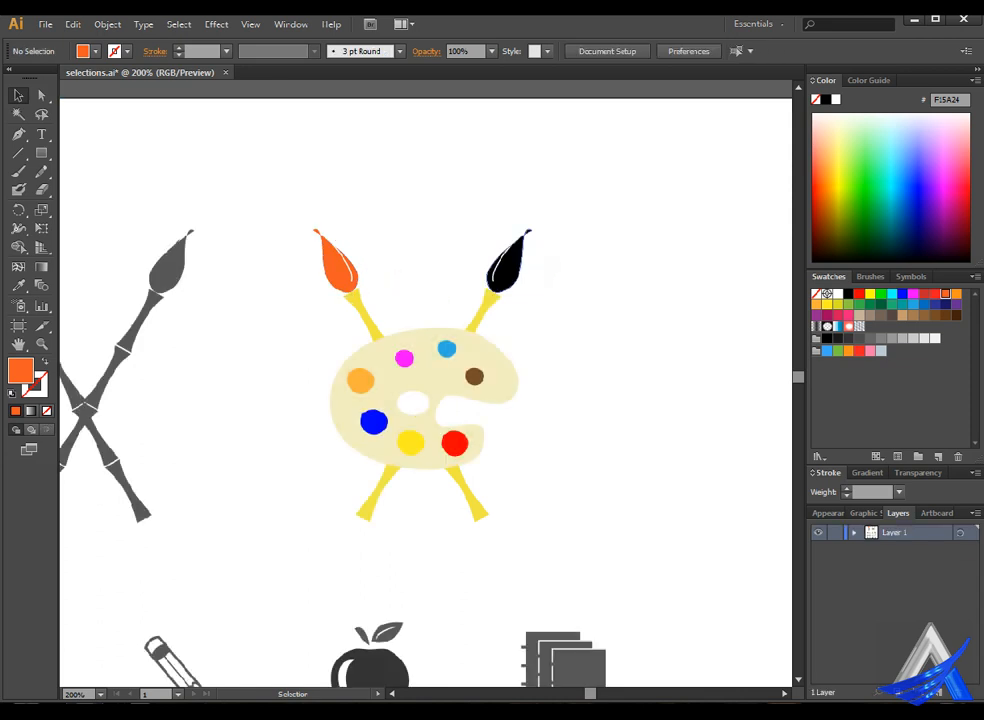
- Isolate the right brush nested in the colored palette group, fill its black tip with orange F15A24, and leave isolation mode
{"action": "left_click", "coordinate": [538, 260]}
{"action": "double_click", "coordinate": [538, 260]}
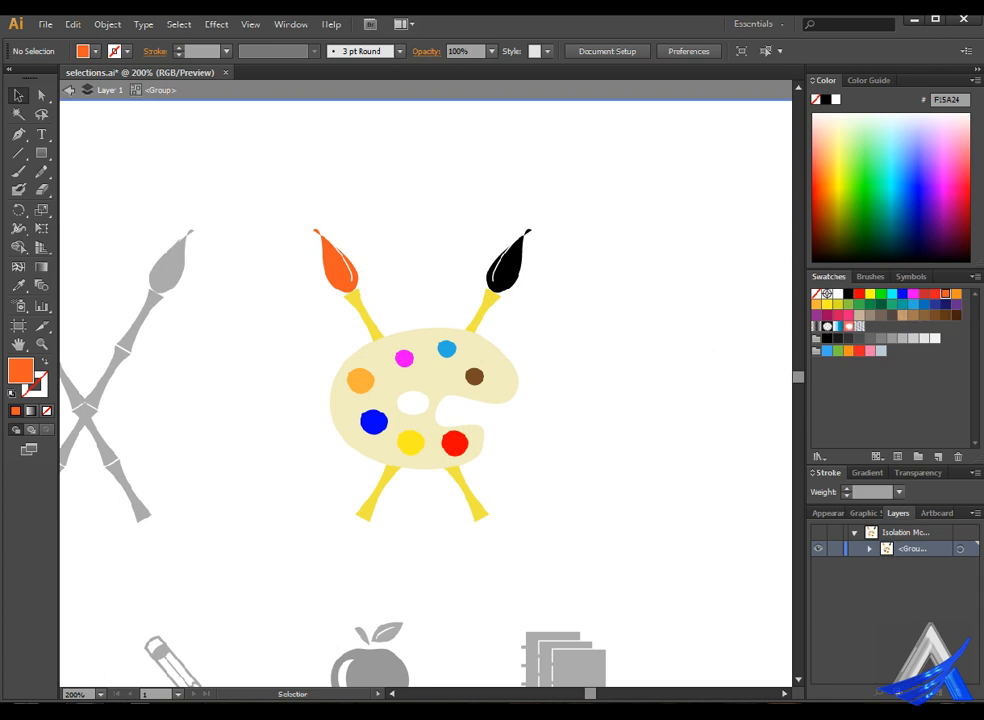
{"action": "left_click", "coordinate": [533, 264]}
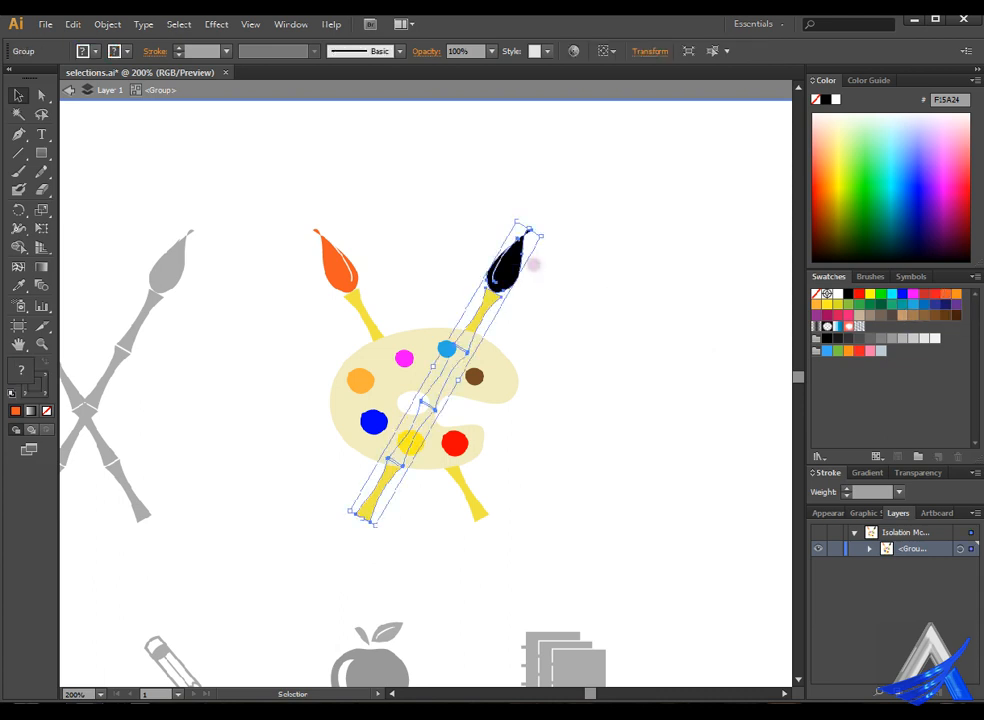
{"action": "double_click", "coordinate": [533, 264]}
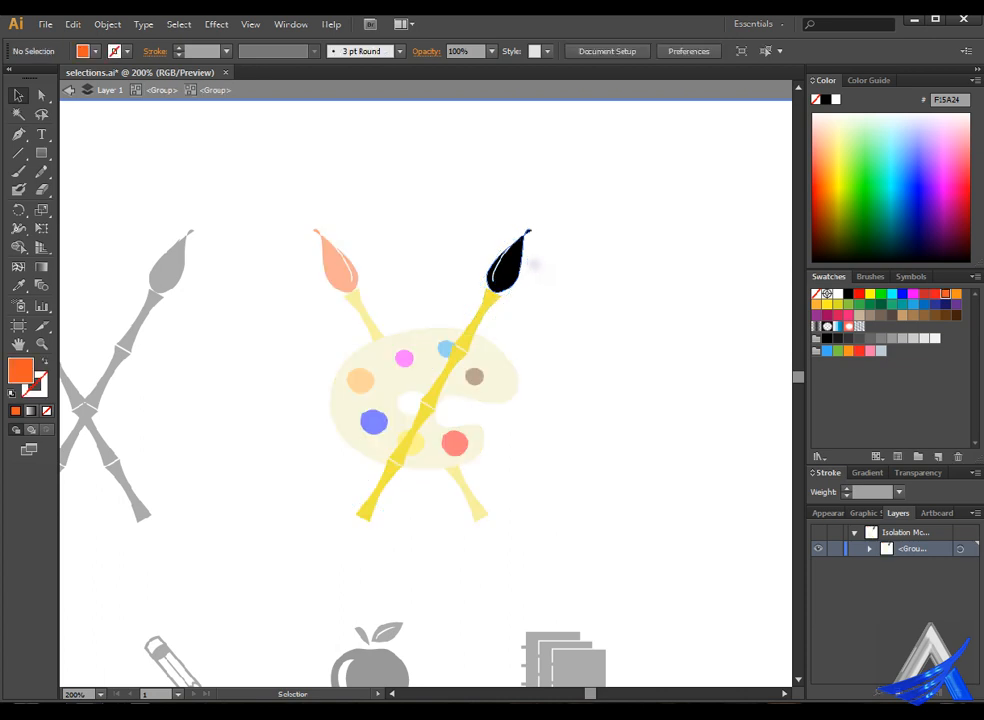
{"action": "left_click", "coordinate": [512, 258]}
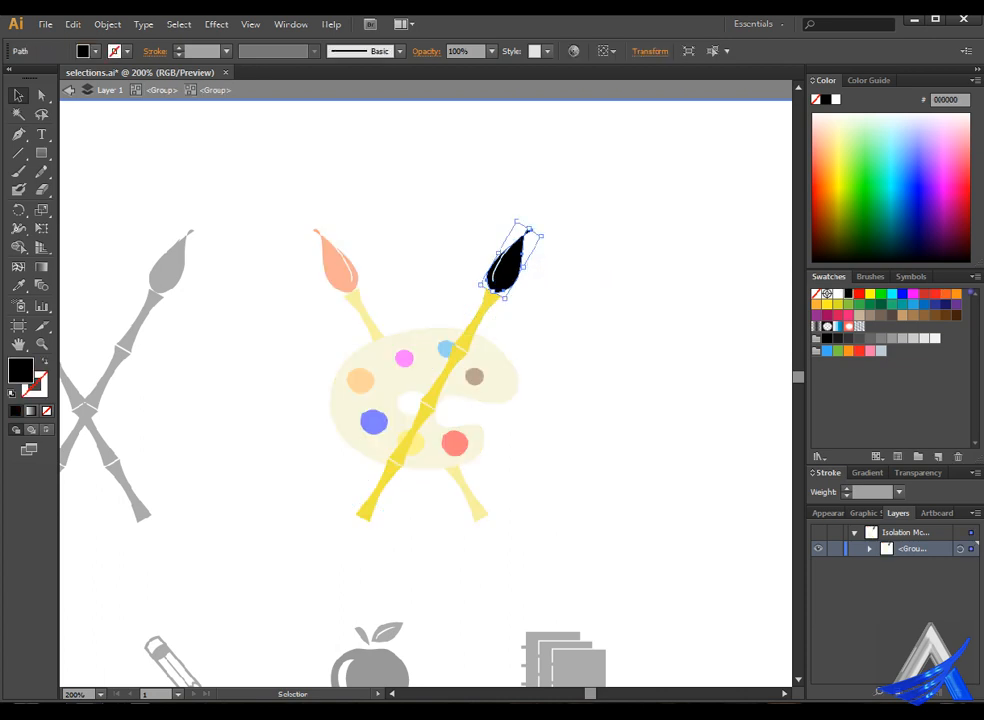
{"action": "left_click", "coordinate": [945, 294]}
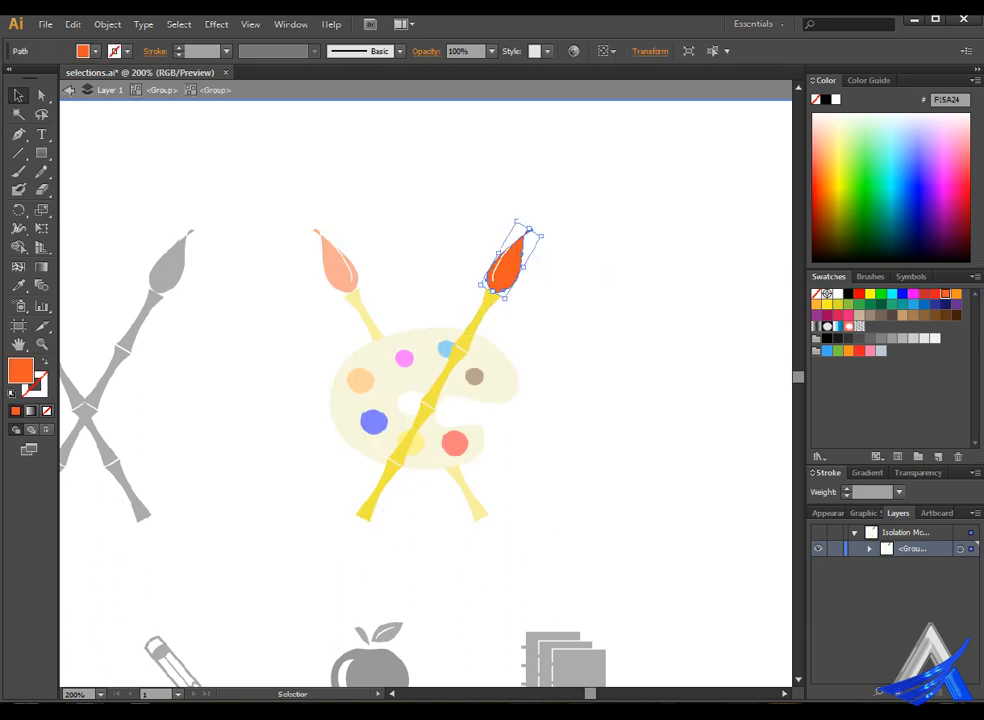
{"action": "left_click", "coordinate": [573, 352]}
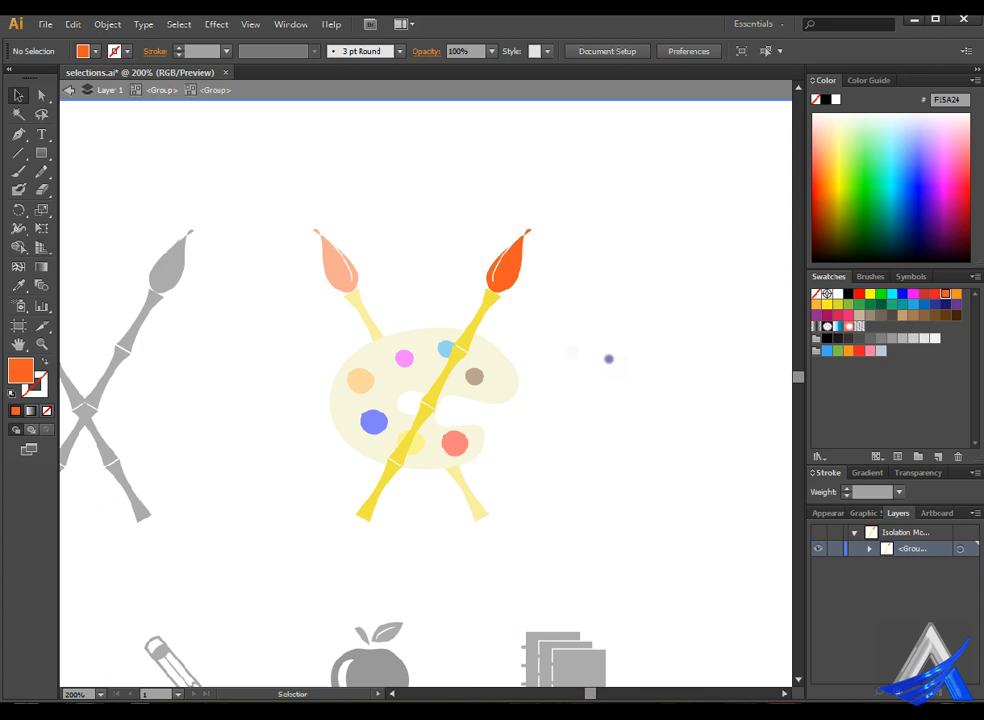
{"action": "double_click", "coordinate": [512, 358]}
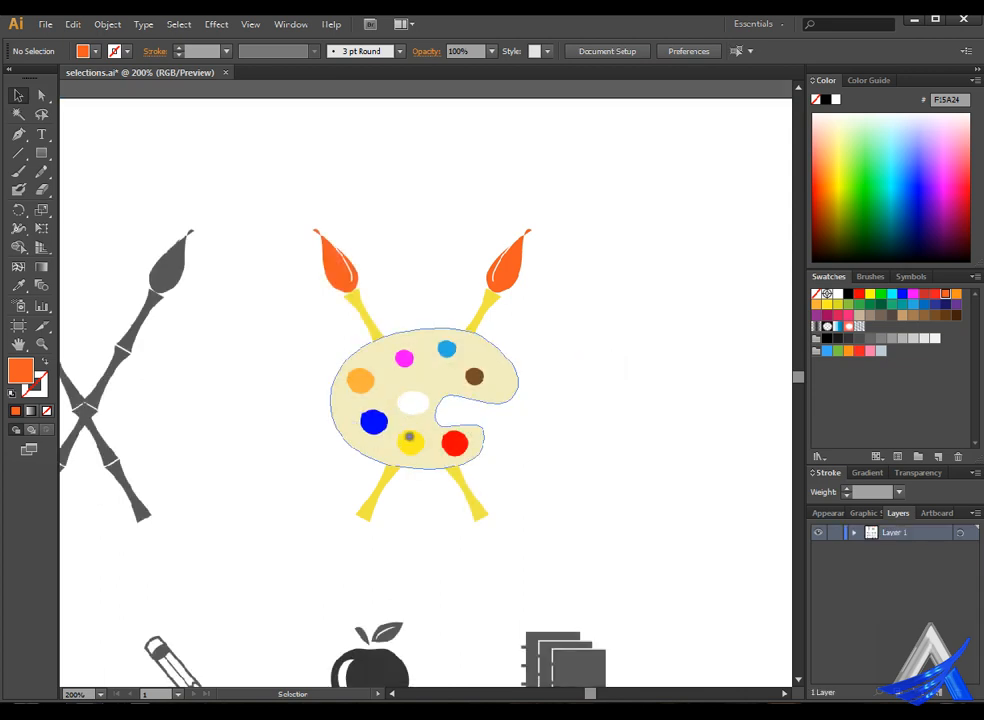
- Isolate the colored palette group and its nested palette group, and select the light blue paint dot
{"action": "double_click", "coordinate": [426, 355]}
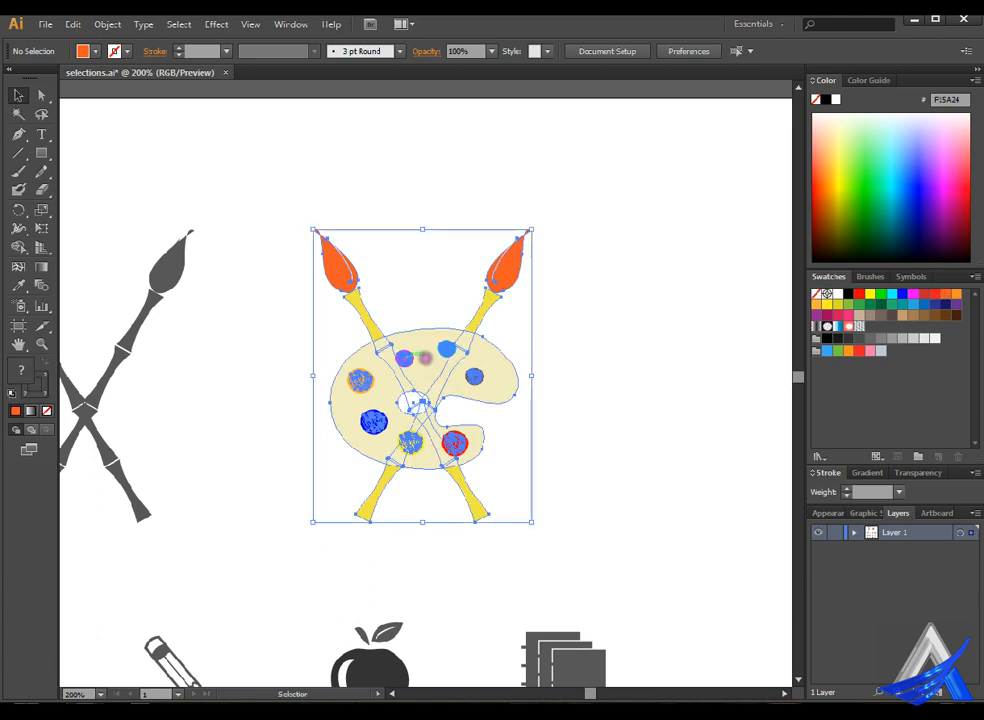
{"action": "left_click", "coordinate": [427, 355]}
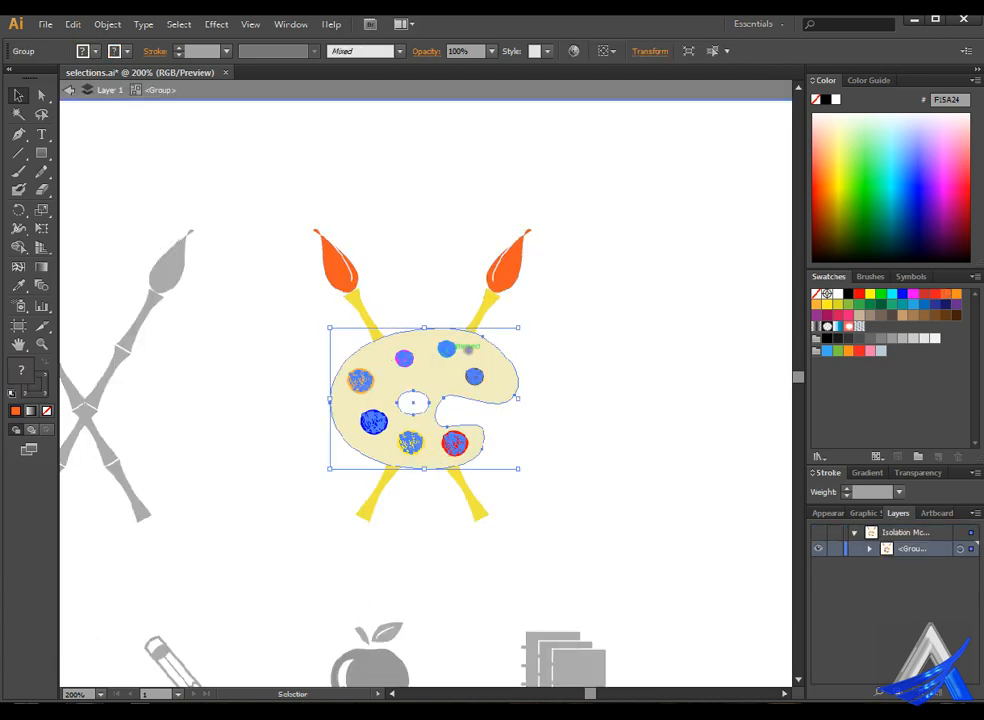
{"action": "double_click", "coordinate": [468, 350]}
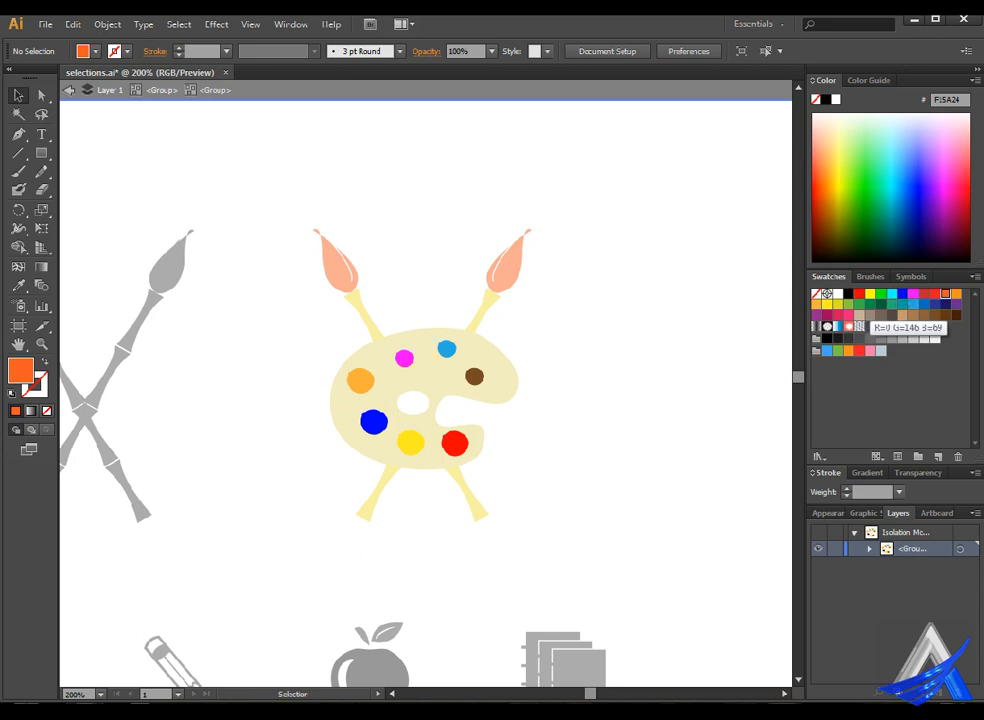
{"action": "left_click", "coordinate": [881, 305]}
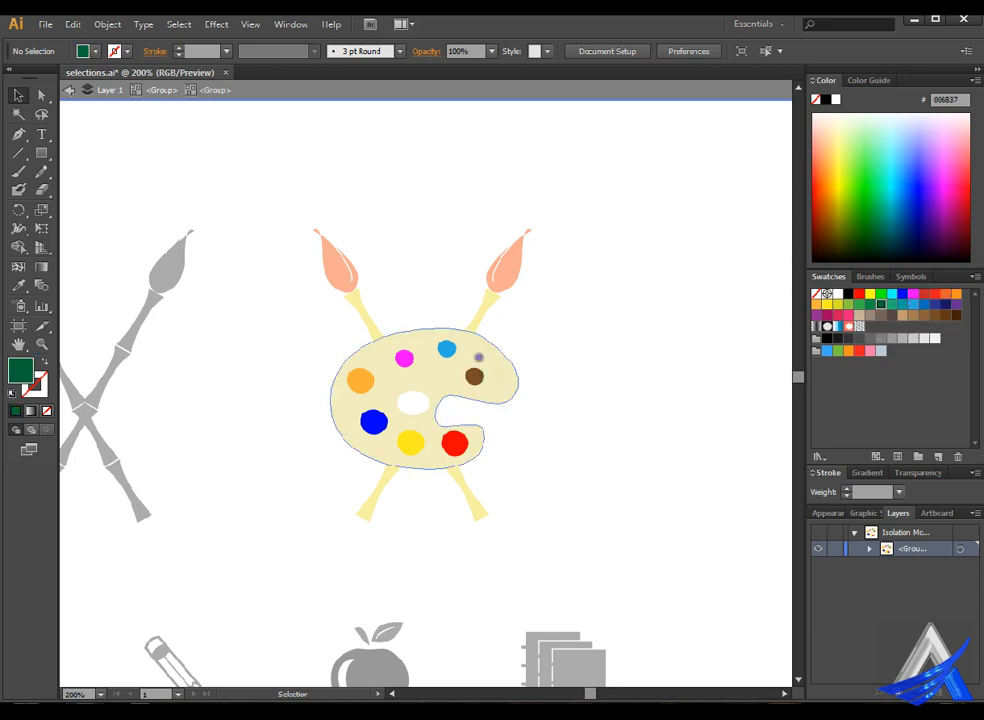
{"action": "left_click", "coordinate": [447, 348]}
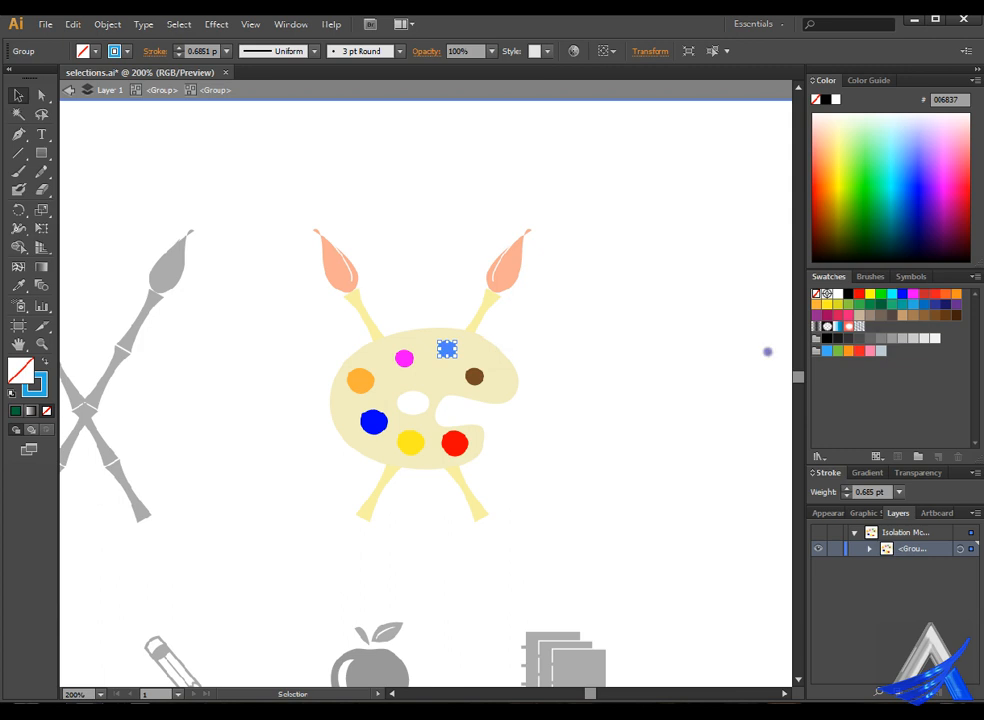
- Remove the light blue dot's stroke, fill it with teal 00A99D, and deselect it
{"action": "left_click", "coordinate": [35, 384]}
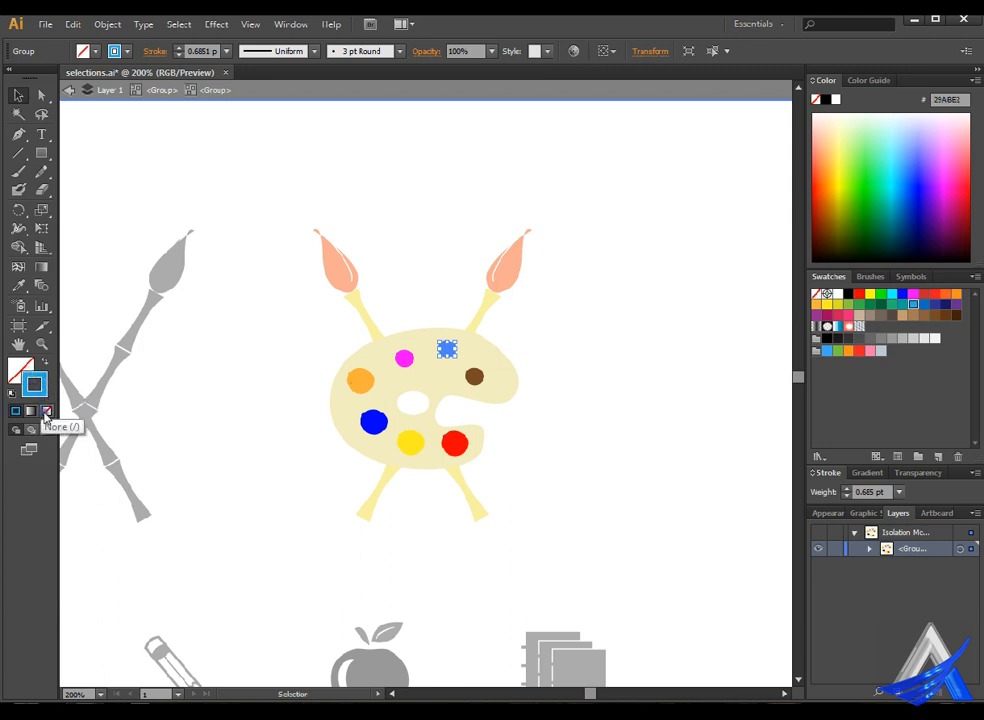
{"action": "left_click", "coordinate": [46, 414]}
{"action": "left_click", "coordinate": [20, 372]}
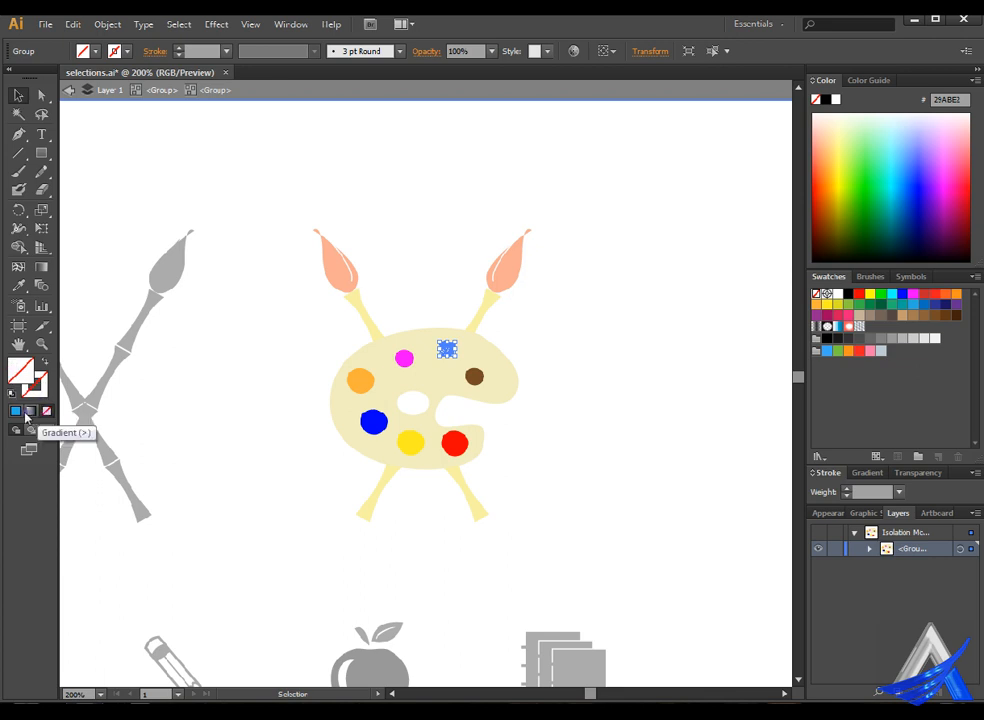
{"action": "left_click", "coordinate": [15, 410]}
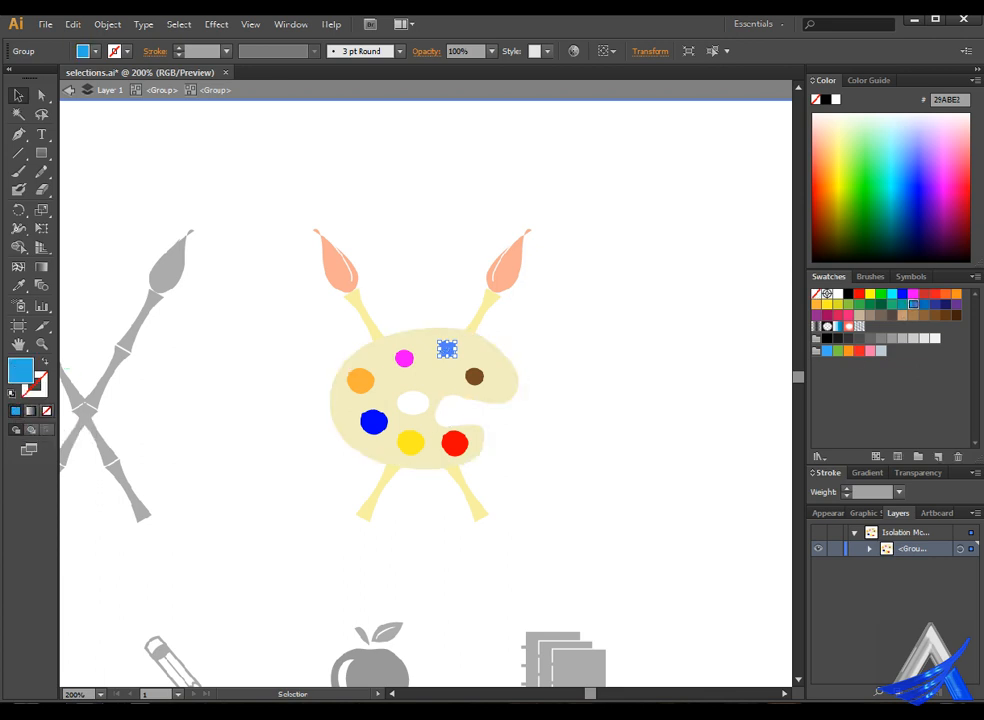
{"action": "left_click", "coordinate": [902, 304]}
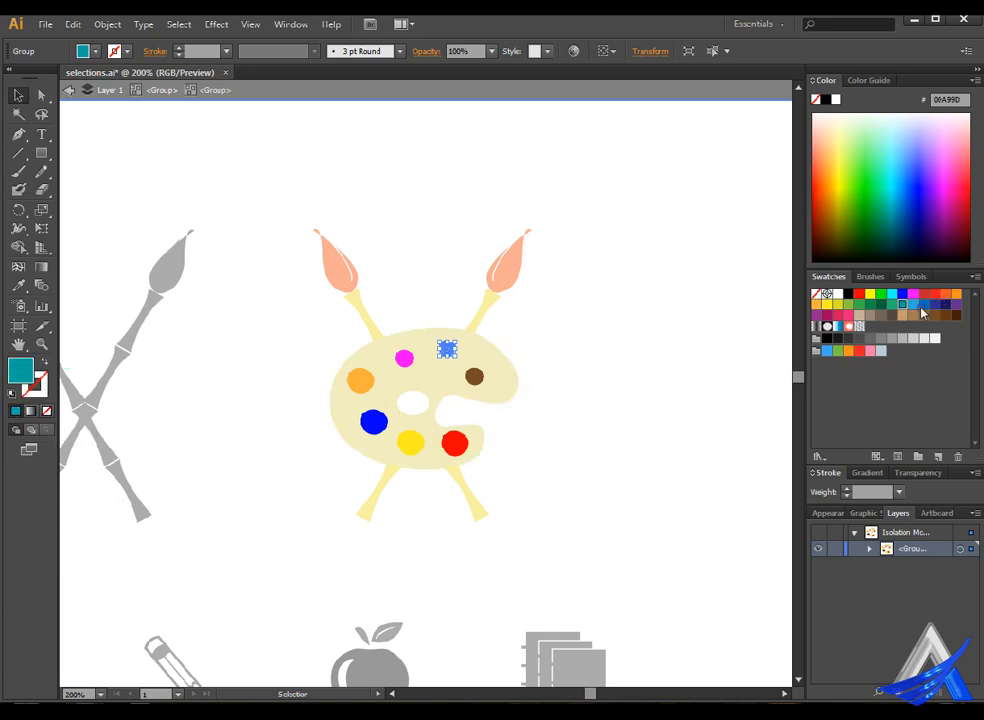
{"action": "left_click", "coordinate": [605, 370]}
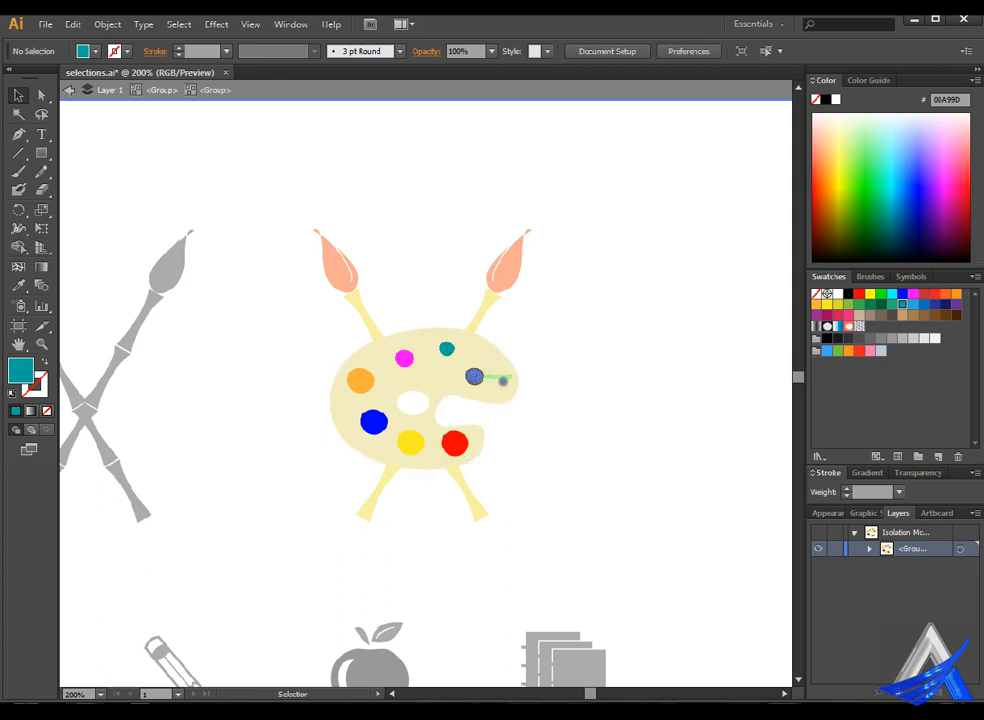
- Isolate the brown dot's nested group, fill its path with 534741, and leave isolation mode
{"action": "left_click", "coordinate": [476, 377]}
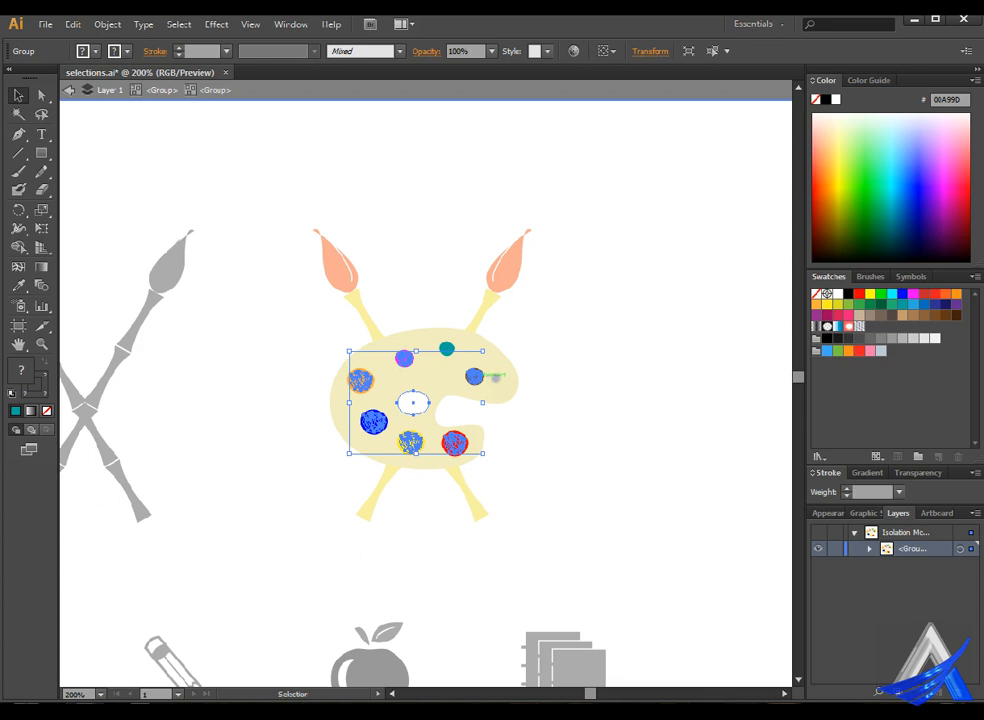
{"action": "double_click", "coordinate": [478, 377]}
{"action": "left_click", "coordinate": [480, 378]}
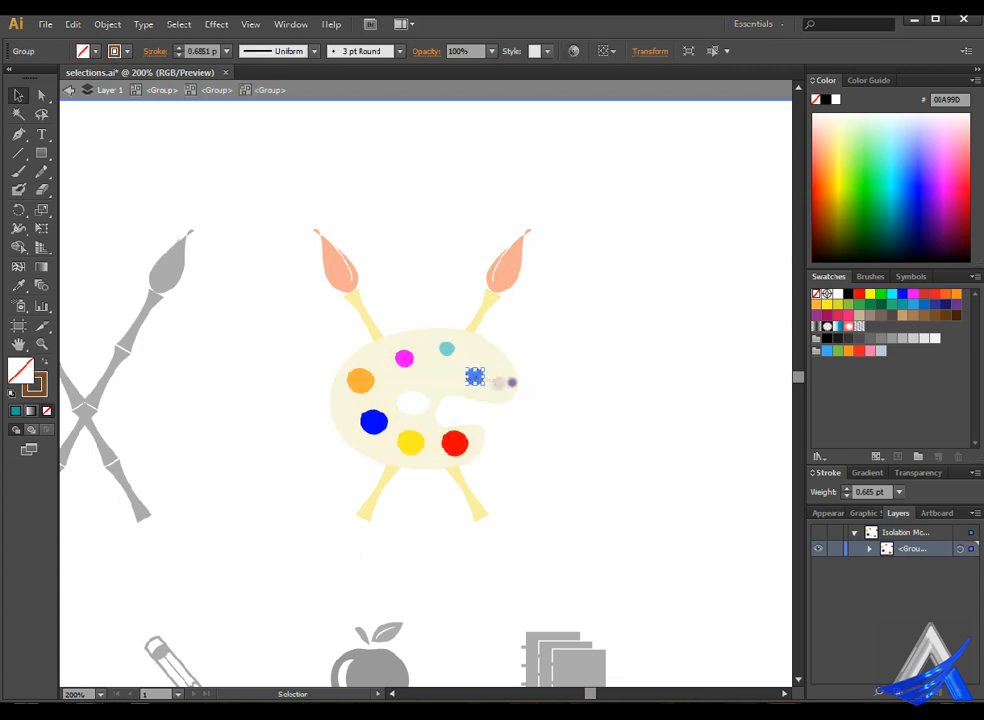
{"action": "left_click", "coordinate": [618, 414]}
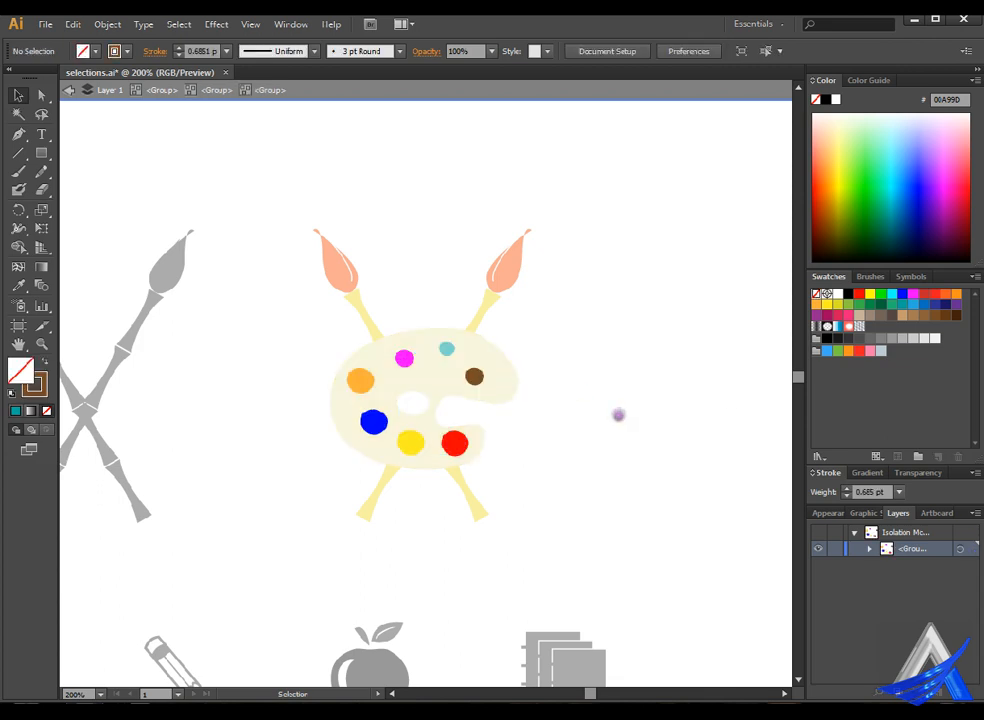
{"action": "double_click", "coordinate": [488, 378]}
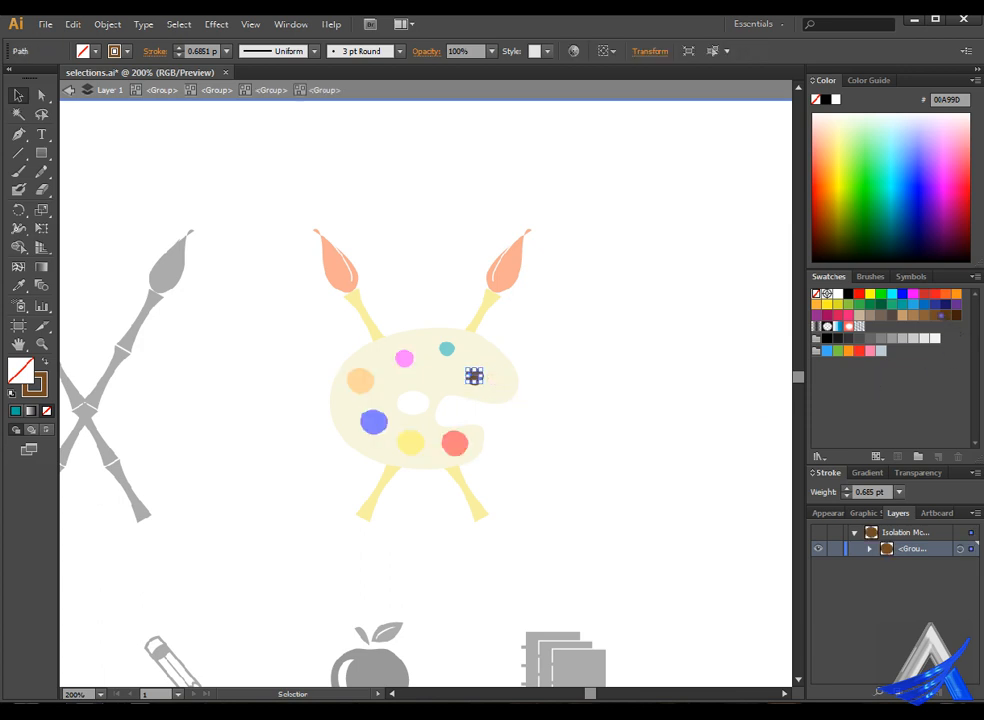
{"action": "left_click", "coordinate": [578, 436]}
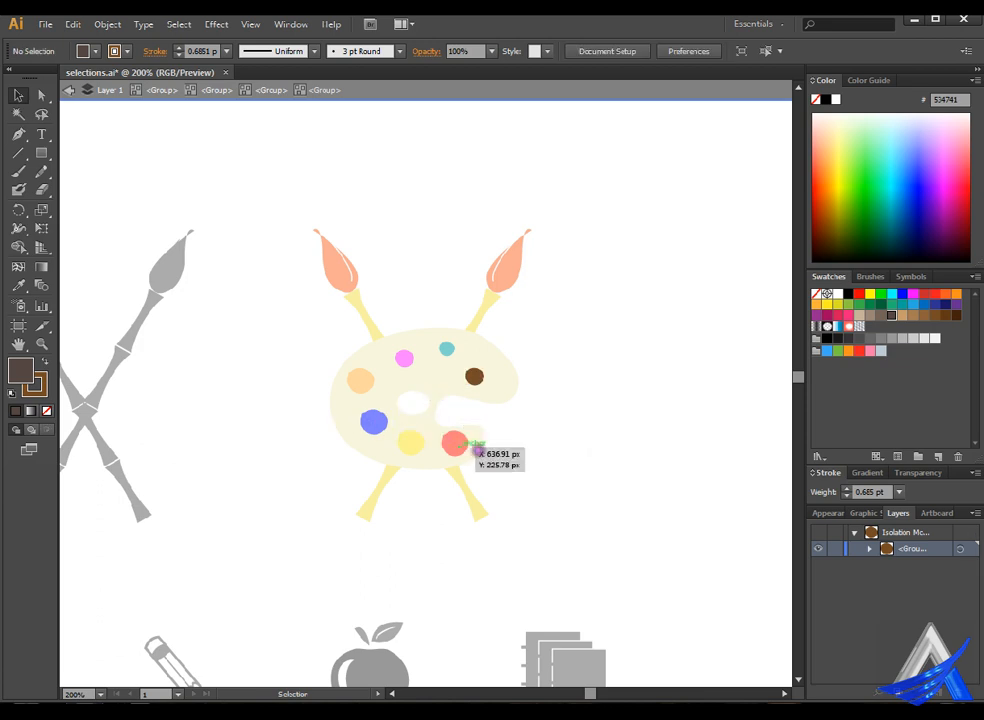
{"action": "key", "text": "Escape"}
- Isolate the nested paint-dots group inside the palette, fill the red dot with purple 662D91, and deselect it
{"action": "double_click", "coordinate": [476, 449]}
{"action": "double_click", "coordinate": [476, 449]}
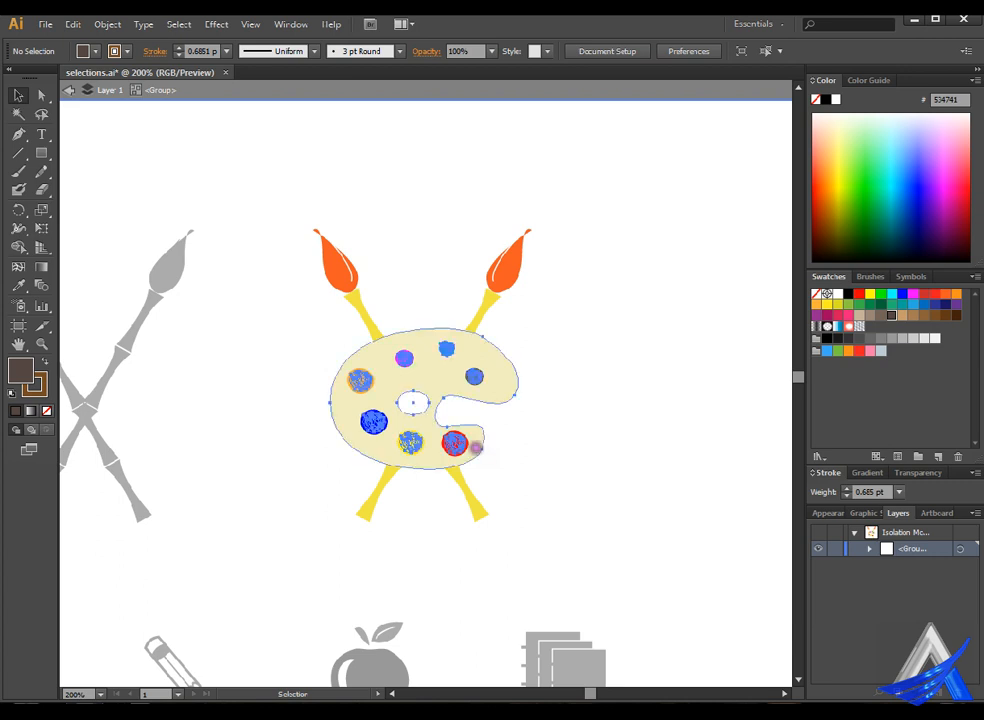
{"action": "left_click", "coordinate": [476, 449]}
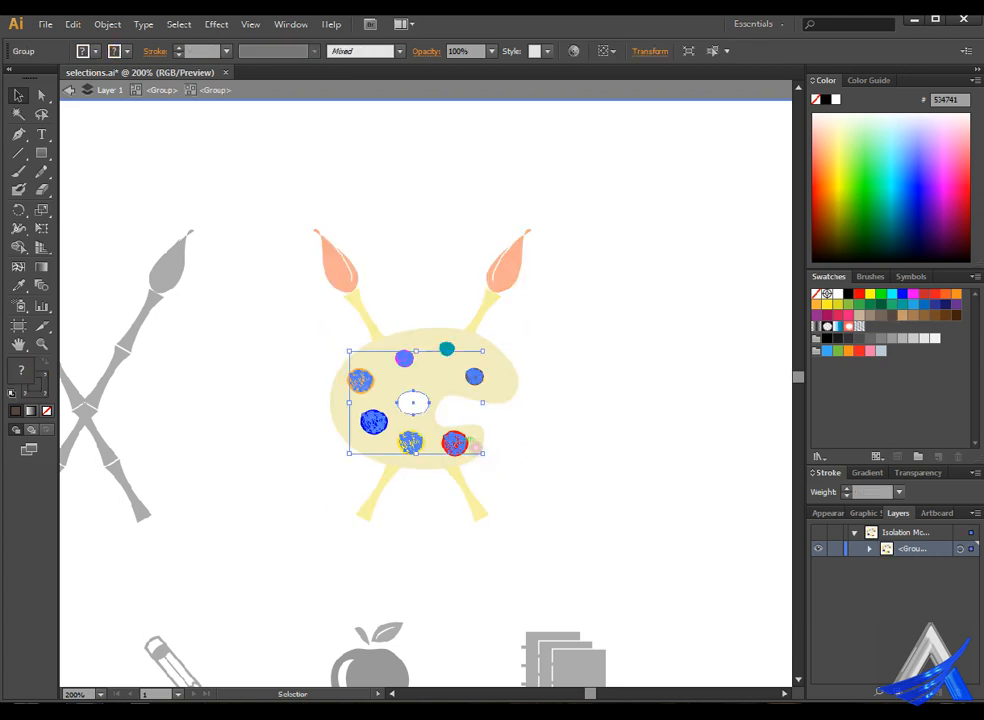
{"action": "double_click", "coordinate": [476, 447]}
{"action": "left_click", "coordinate": [472, 446]}
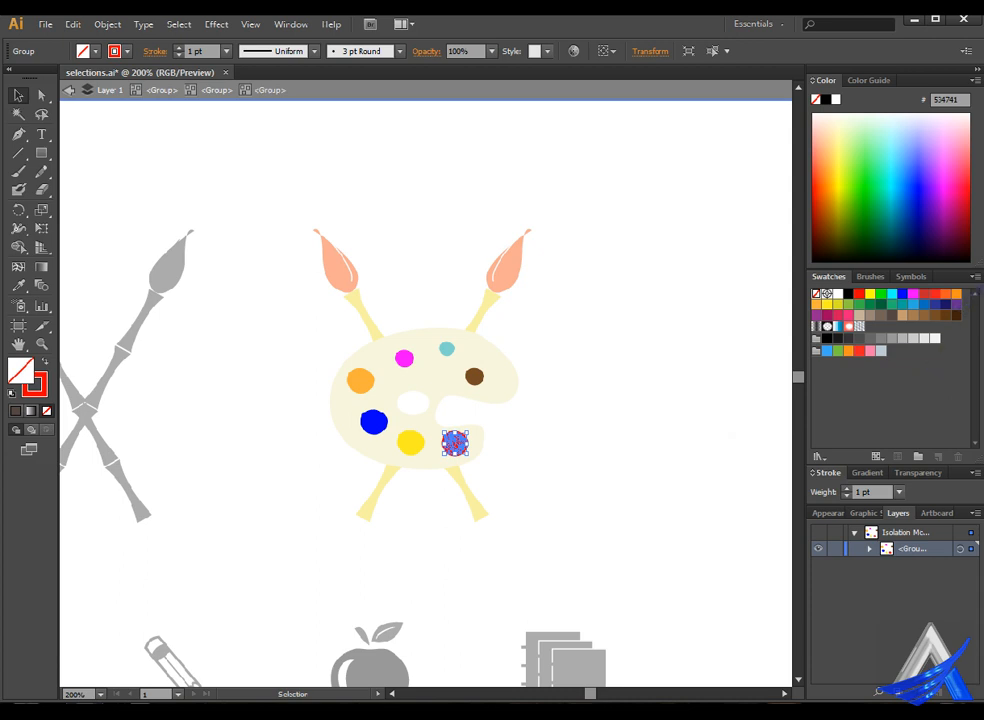
{"action": "left_click", "coordinate": [956, 303]}
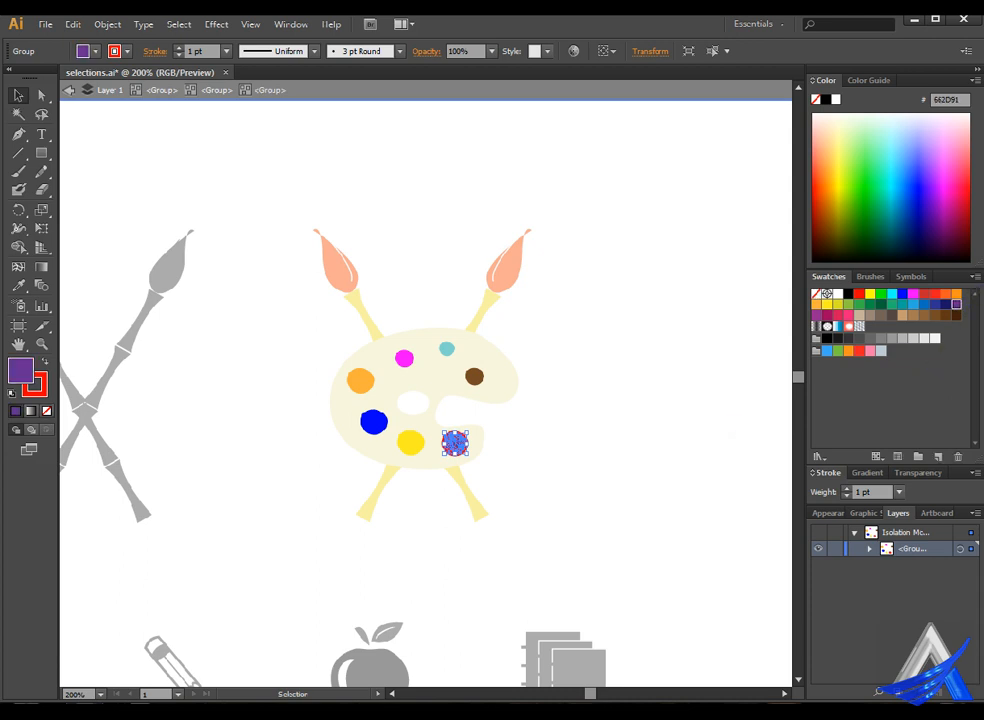
{"action": "left_click", "coordinate": [626, 457]}
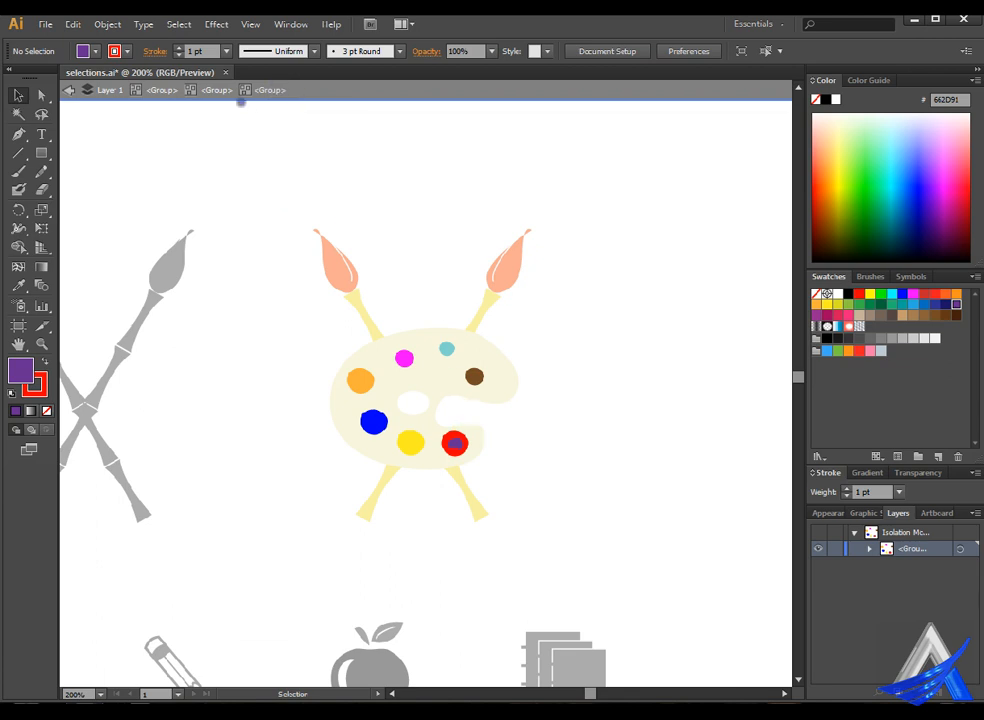
- Step out of the nested groups one isolation level at a time up to Layer 1
{"action": "left_click", "coordinate": [221, 88]}
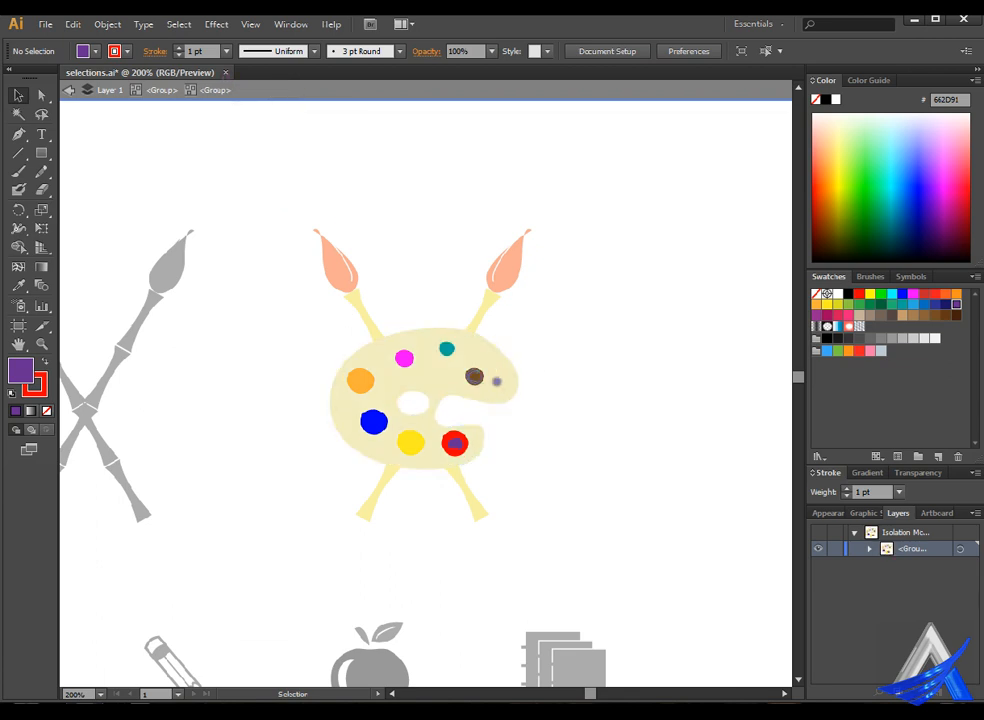
{"action": "left_click", "coordinate": [163, 88]}
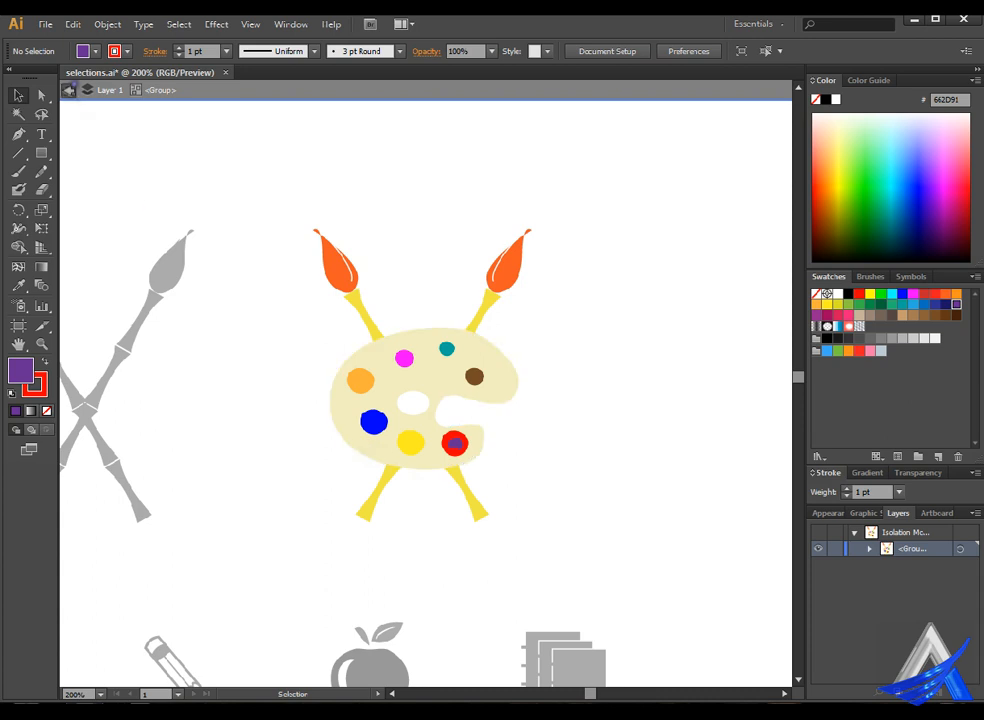
{"action": "left_click", "coordinate": [70, 91]}
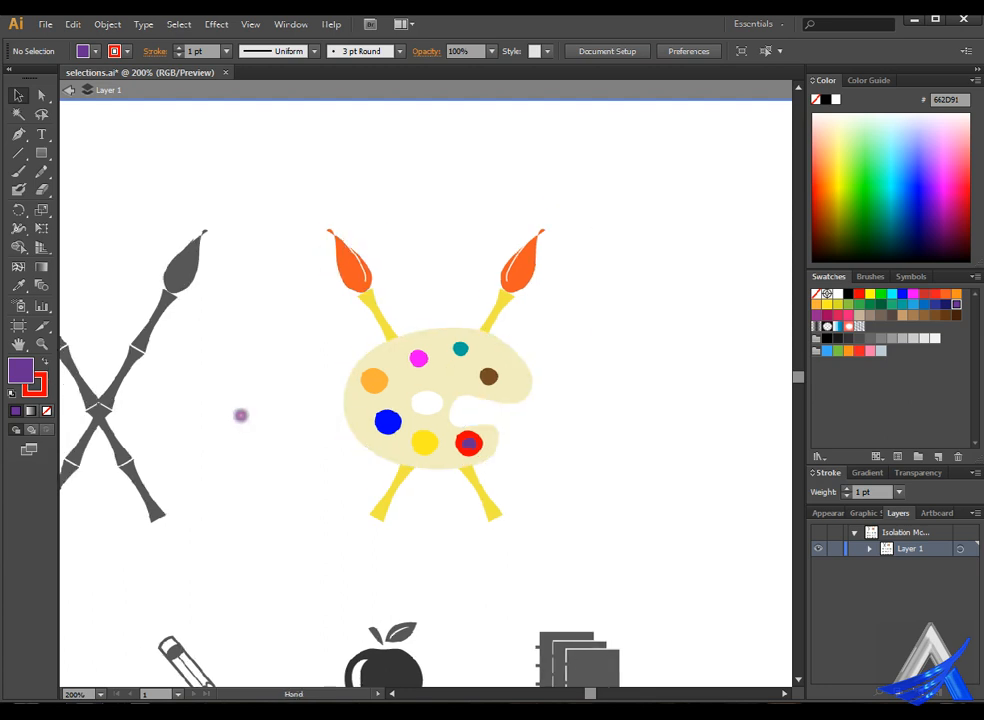
- Select the apple group, try stretching it by its bounding box, undo that, and enlarge it slightly
{"action": "left_click_drag", "start_coordinate": [239, 415], "coordinate": [408, 347]}
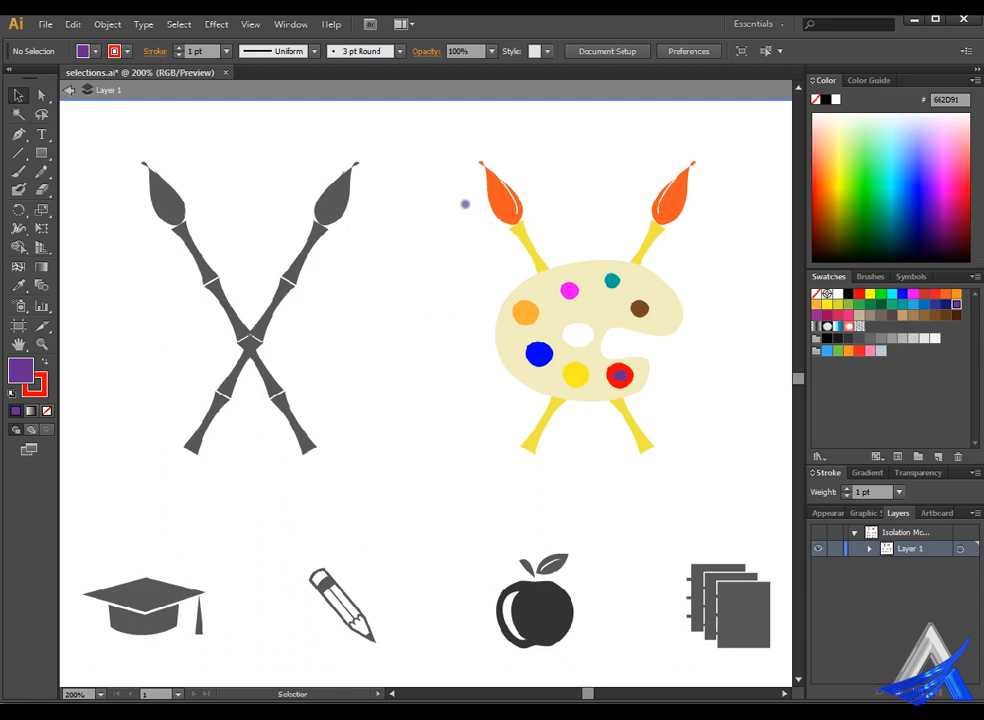
{"action": "left_click_drag", "start_coordinate": [461, 518], "coordinate": [556, 686]}
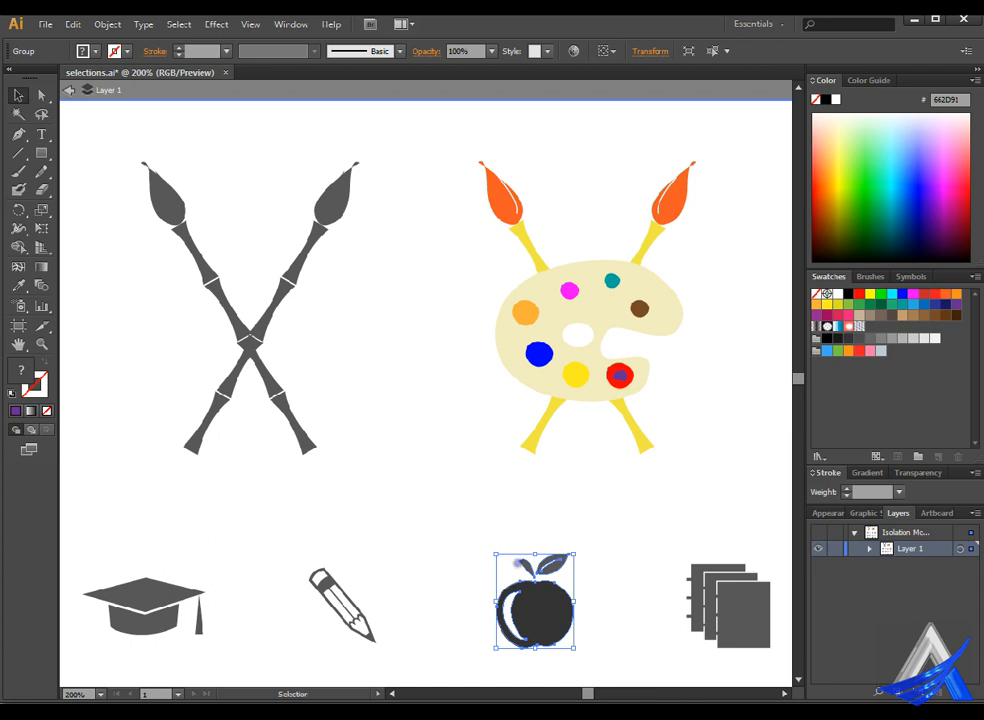
{"action": "mouse_move", "coordinate": [498, 555]}
{"action": "left_mouse_down"}
{"action": "mouse_move", "coordinate": [450, 526]}
{"action": "mouse_move", "coordinate": [502, 539]}
{"action": "left_mouse_up"}
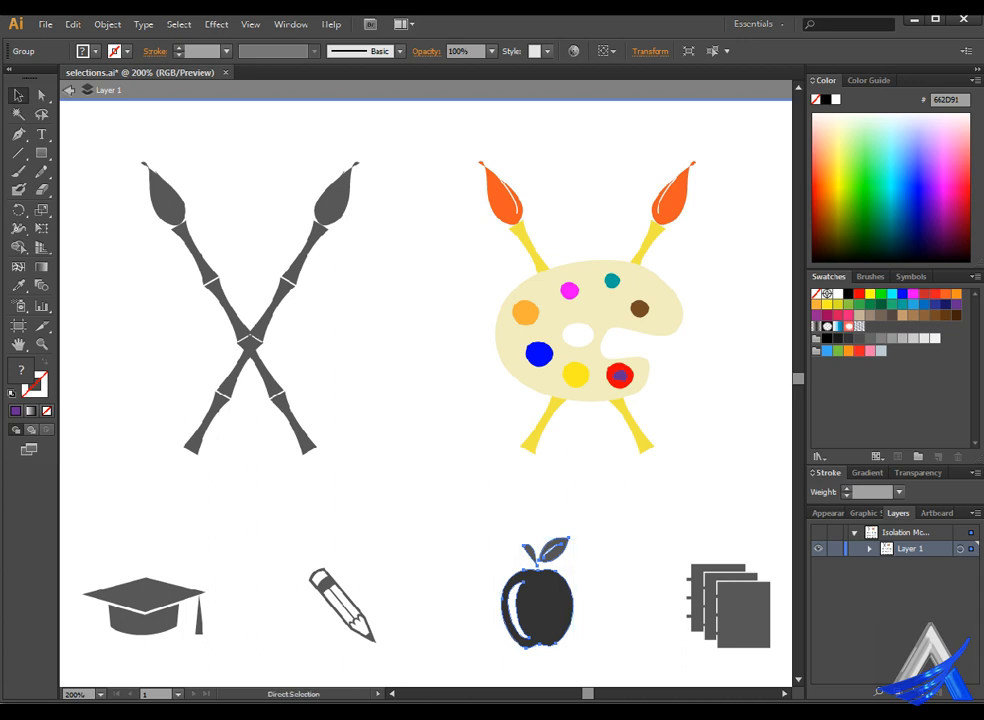
{"action": "key", "text": "ctrl+z"}
{"action": "mouse_move", "coordinate": [496, 553]}
{"action": "left_mouse_down"}
{"action": "mouse_move", "coordinate": [507, 562]}
{"action": "mouse_move", "coordinate": [488, 542]}
{"action": "mouse_move", "coordinate": [494, 553]}
{"action": "mouse_move", "coordinate": [462, 547]}
{"action": "mouse_move", "coordinate": [448, 527]}
{"action": "mouse_move", "coordinate": [490, 548]}
{"action": "left_mouse_up"}
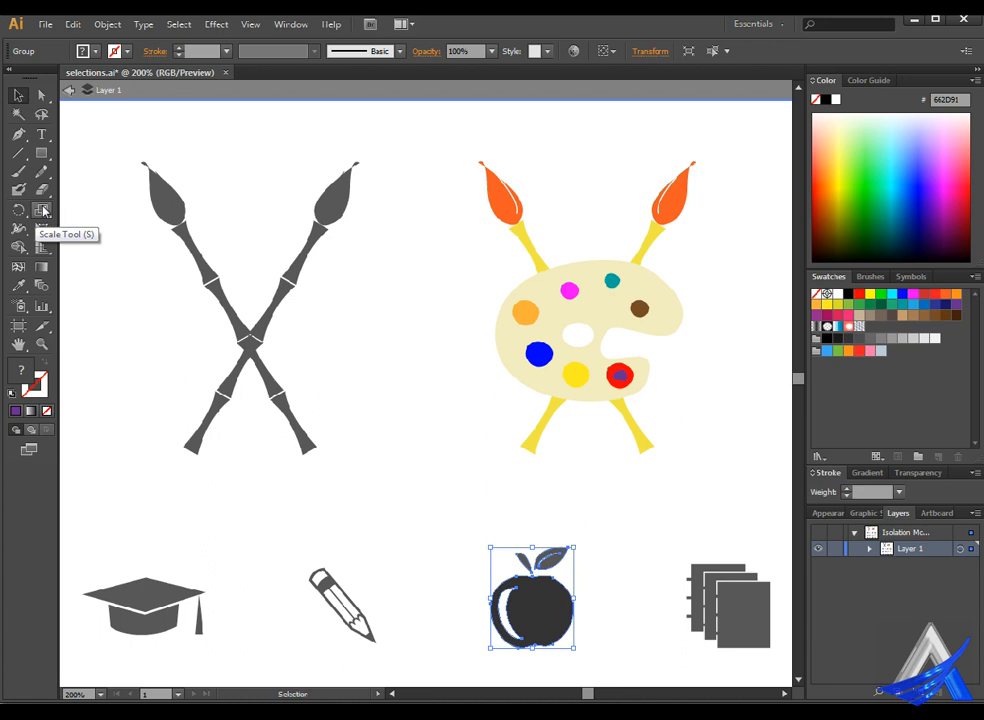
- Try scaling the apple horizontally and vertically from a reference point on its highlight with the Scale tool, undoing each attempt
{"action": "left_click", "coordinate": [43, 210]}
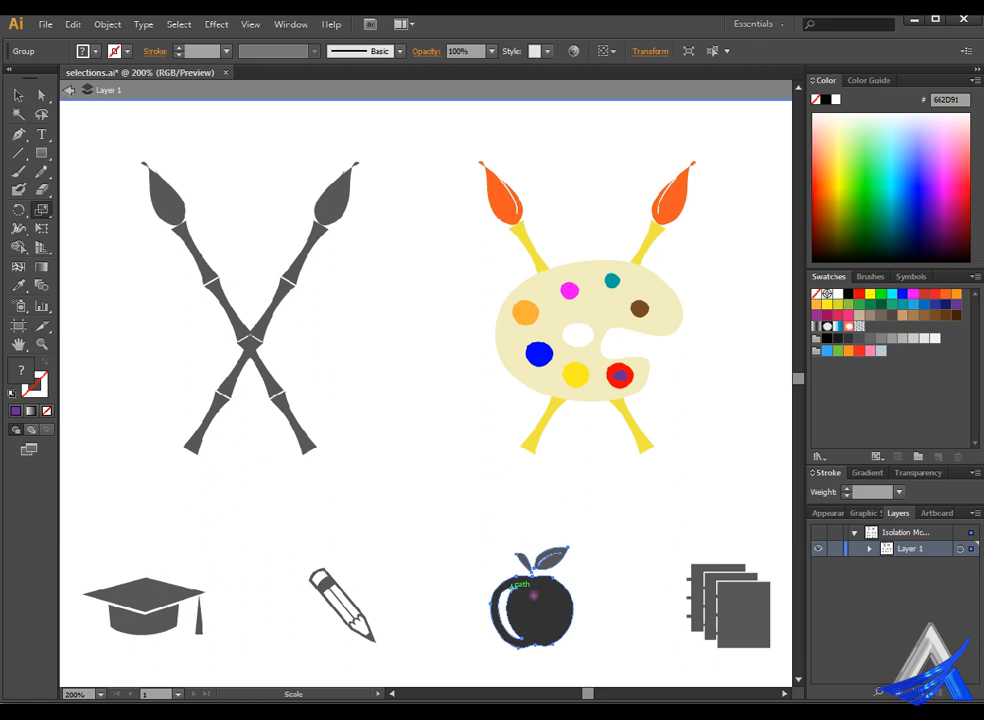
{"action": "mouse_move", "coordinate": [510, 588]}
{"action": "left_mouse_down"}
{"action": "mouse_move", "coordinate": [488, 592]}
{"action": "mouse_move", "coordinate": [488, 617]}
{"action": "mouse_move", "coordinate": [479, 589]}
{"action": "mouse_move", "coordinate": [509, 604]}
{"action": "left_mouse_up"}
{"action": "key", "text": "ctrl+z"}
{"action": "mouse_move", "coordinate": [493, 601]}
{"action": "left_mouse_down"}
{"action": "mouse_move", "coordinate": [496, 613]}
{"action": "mouse_move", "coordinate": [481, 613]}
{"action": "mouse_move", "coordinate": [506, 612]}
{"action": "mouse_move", "coordinate": [481, 617]}
{"action": "mouse_move", "coordinate": [493, 617]}
{"action": "mouse_move", "coordinate": [474, 605]}
{"action": "left_mouse_up"}
{"action": "key", "text": "ctrl+z"}
{"action": "left_click_drag", "start_coordinate": [500, 597], "coordinate": [474, 600]}
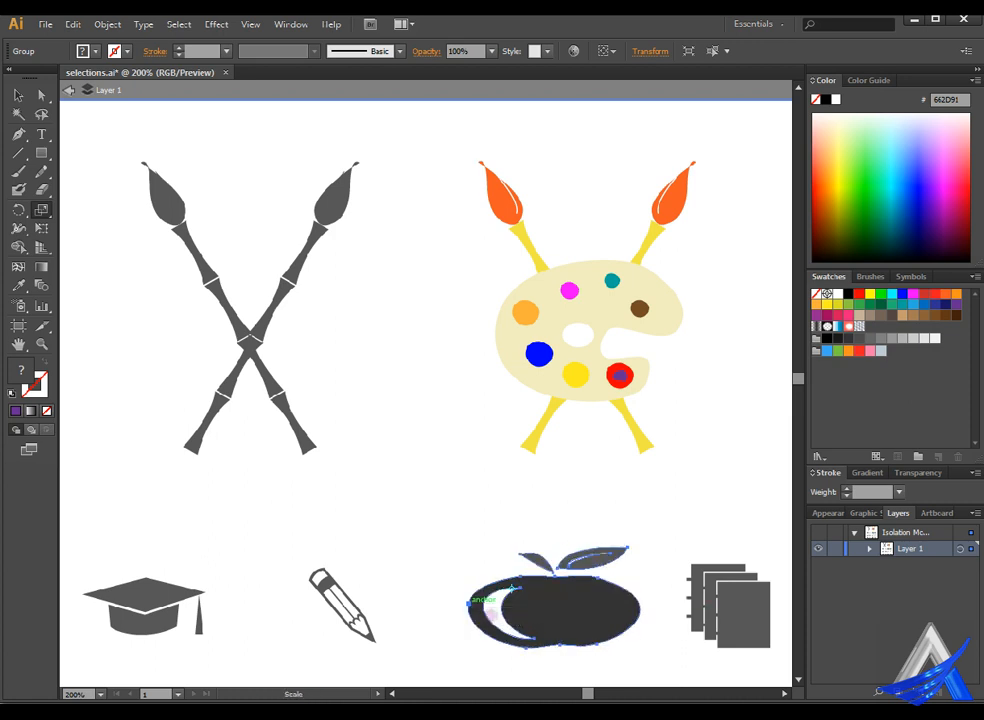
{"action": "key", "text": "ctrl+z"}
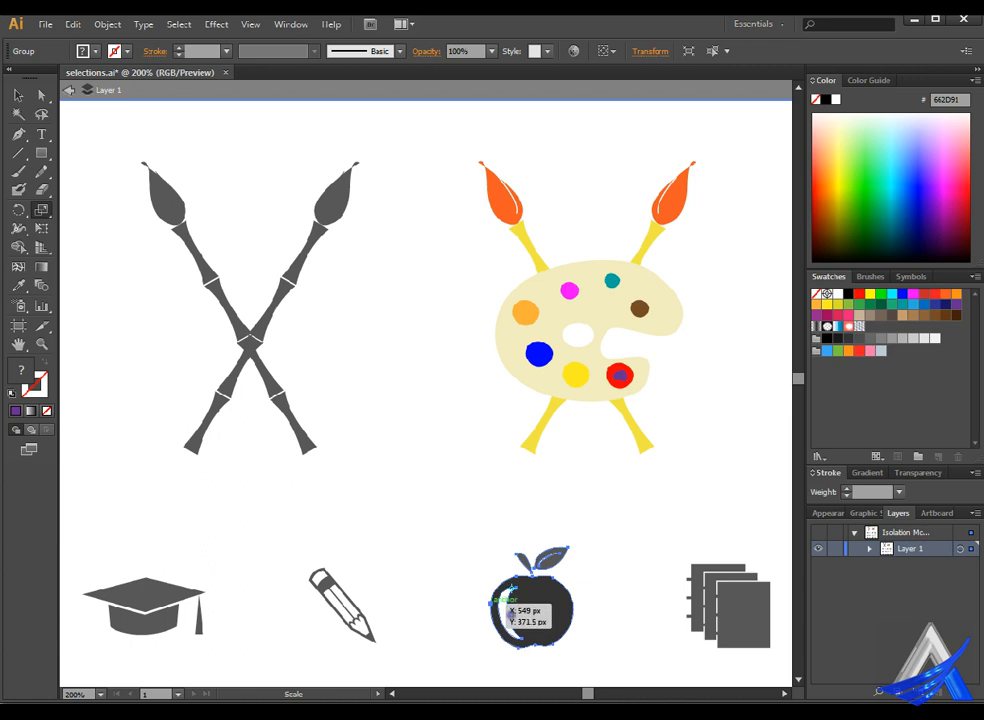
{"action": "mouse_move", "coordinate": [496, 600]}
{"action": "left_mouse_down"}
{"action": "mouse_move", "coordinate": [483, 613]}
{"action": "mouse_move", "coordinate": [508, 603]}
{"action": "left_mouse_up"}
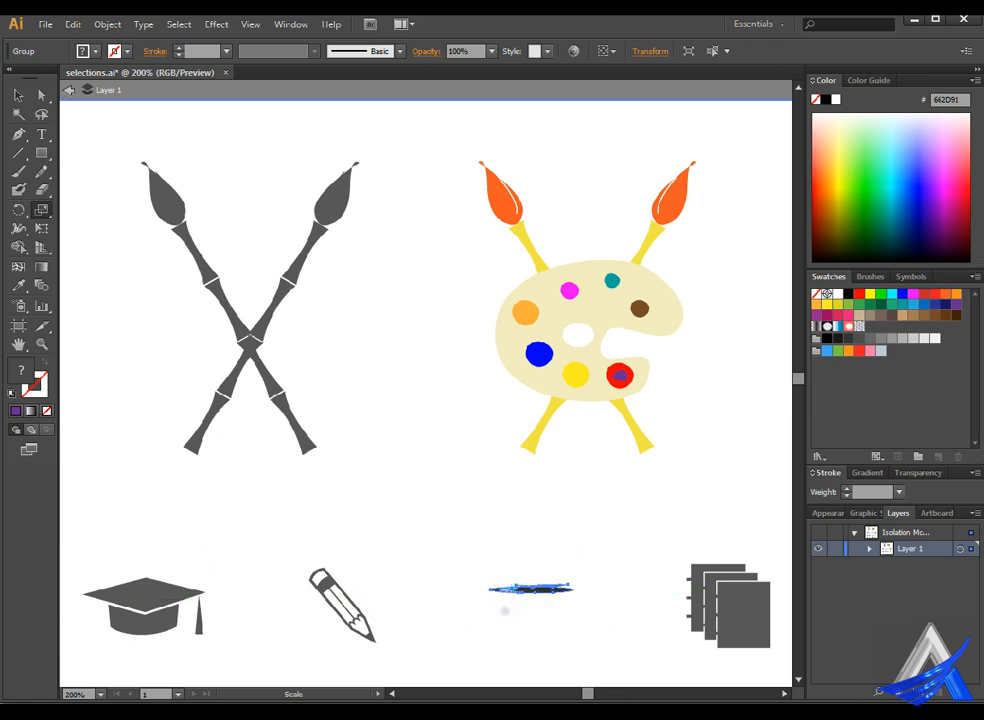
{"action": "key", "text": "ctrl+z"}
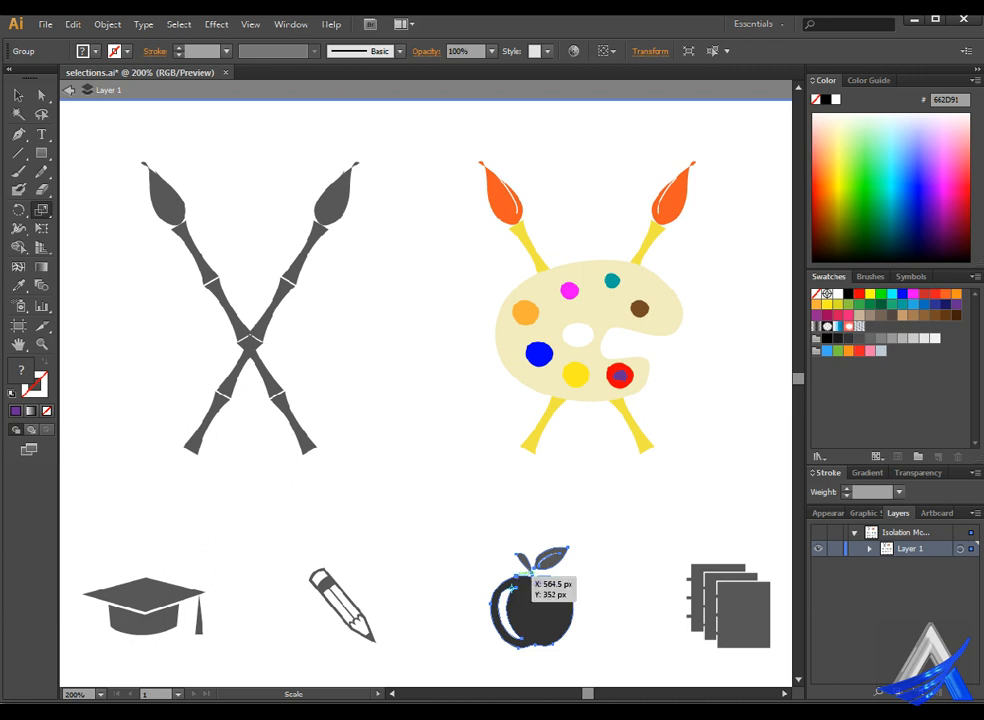
- Try enlarging and mirroring the apple about the same reference point, and undo all of its scaling
{"action": "mouse_move", "coordinate": [530, 580]}
{"action": "left_mouse_down"}
{"action": "mouse_move", "coordinate": [518, 580]}
{"action": "mouse_move", "coordinate": [528, 556]}
{"action": "mouse_move", "coordinate": [520, 562]}
{"action": "left_mouse_up"}
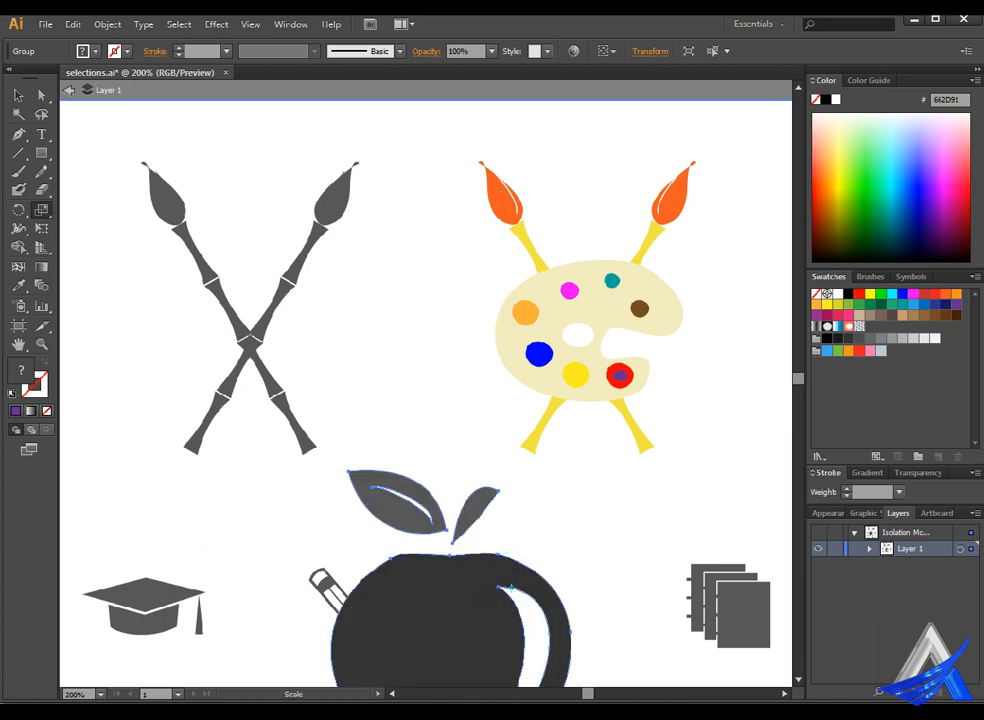
{"action": "key", "text": "v"}
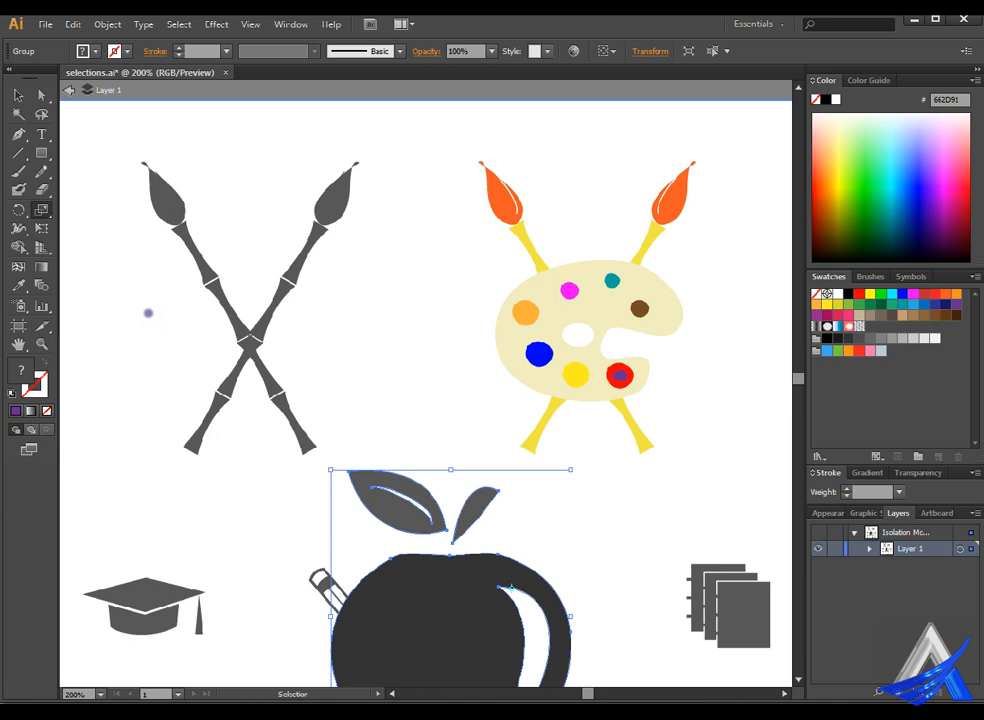
{"action": "key", "text": "ctrl+z"}
{"action": "key", "text": "s"}
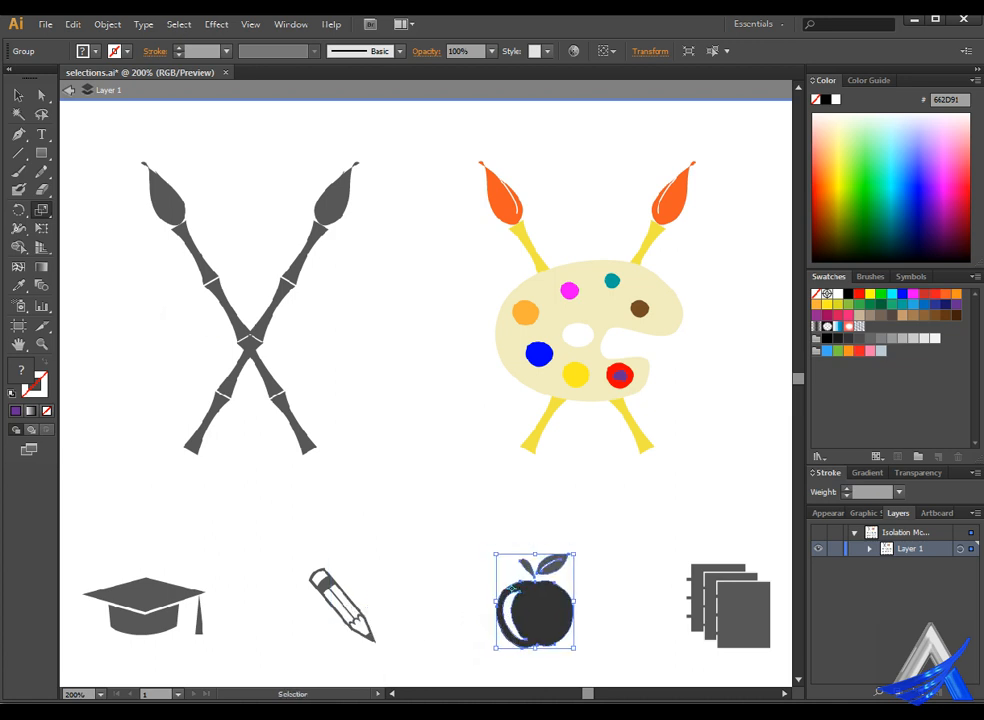
- Undo the red dot's purple fill, switch to the Selection tool, and leave isolation mode
{"action": "double_click", "coordinate": [620, 375]}
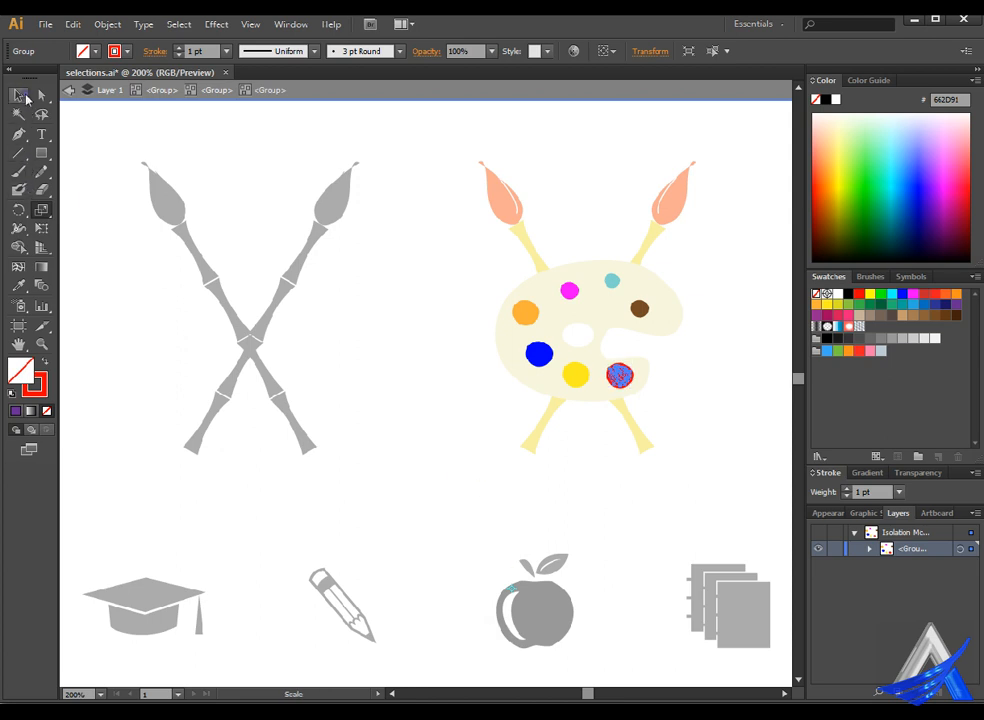
{"action": "left_click", "coordinate": [26, 96]}
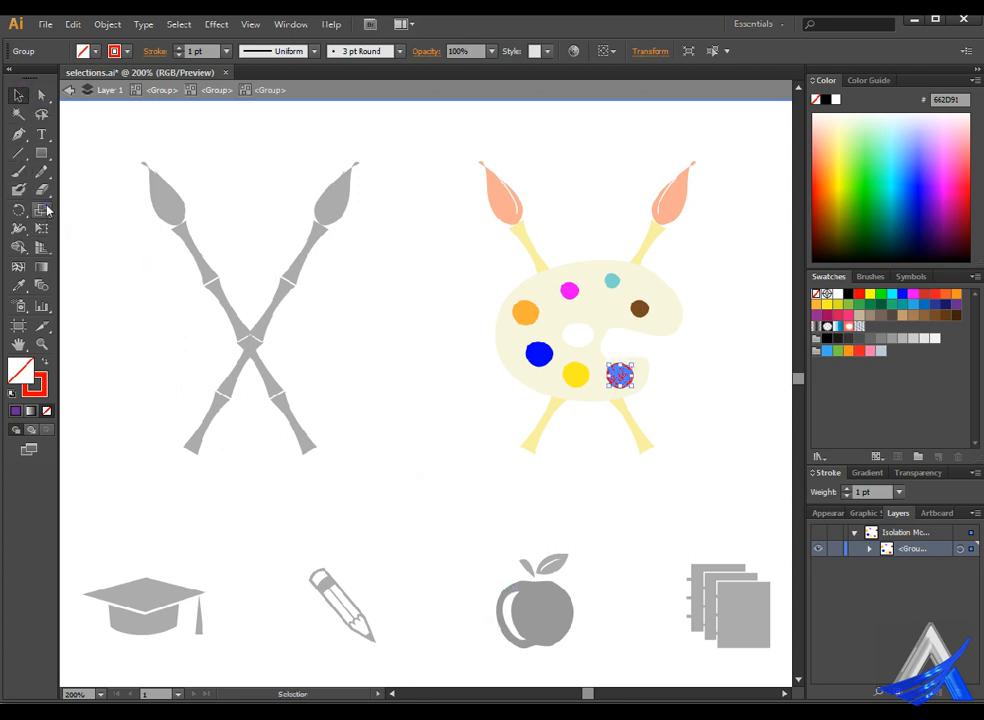
{"action": "double_click", "coordinate": [476, 481]}
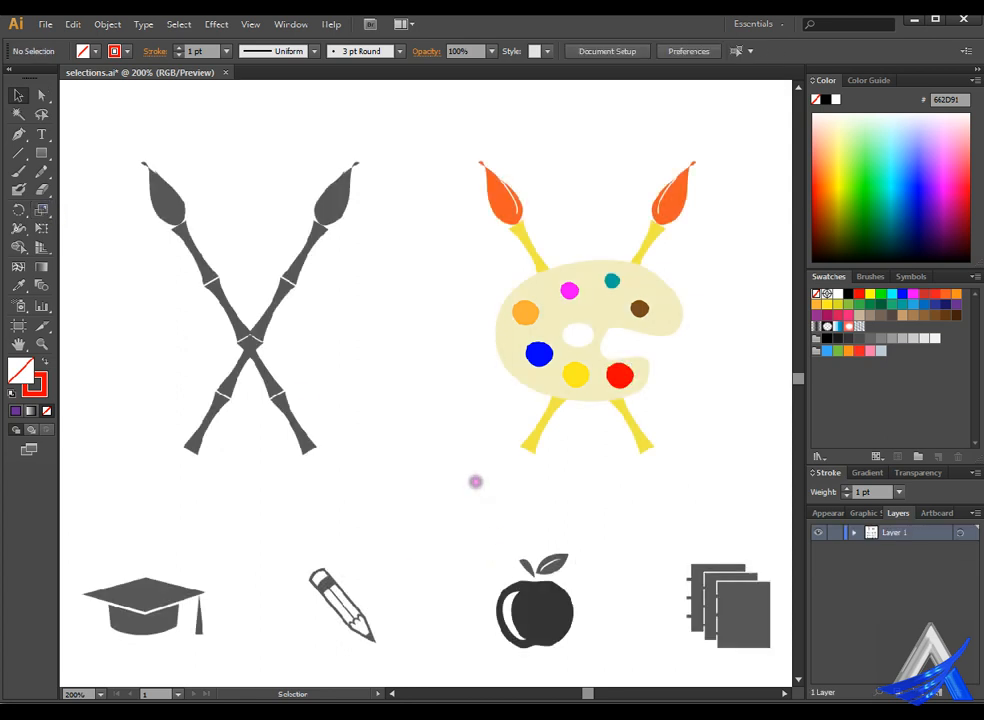